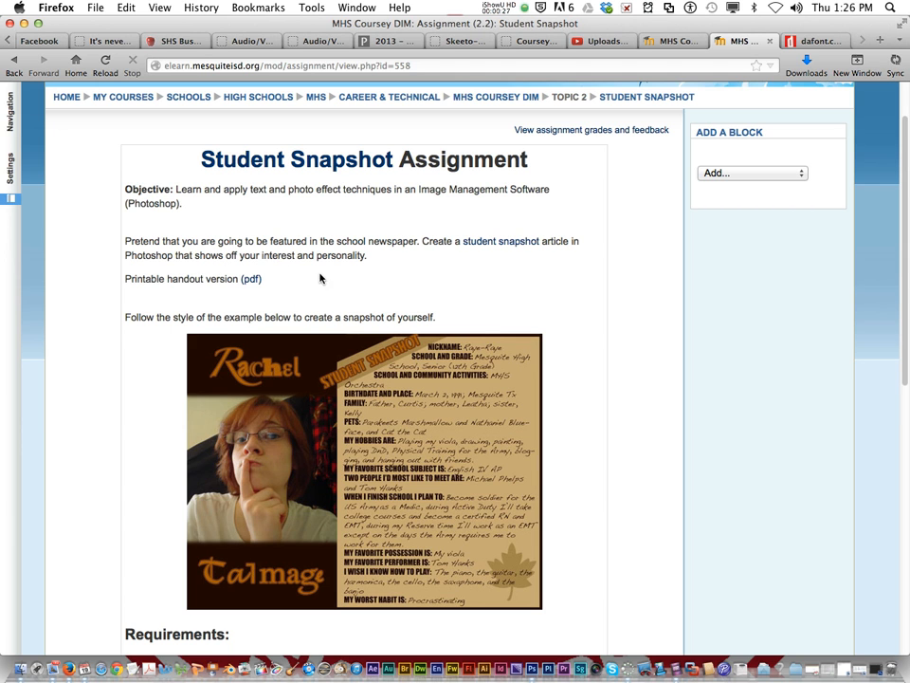
# Step: Read through the Student Snapshot assignment page, examining the example image, the requirements list and the availability dates
pyautogui.scroll(-2, 320, 313)
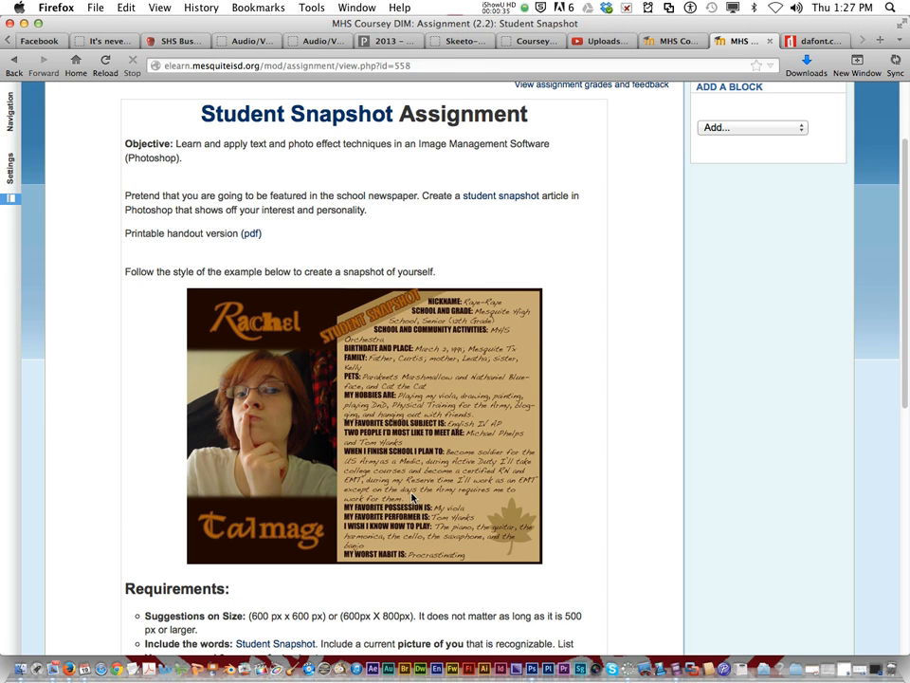
pyautogui.scroll(-1, 464, 481)
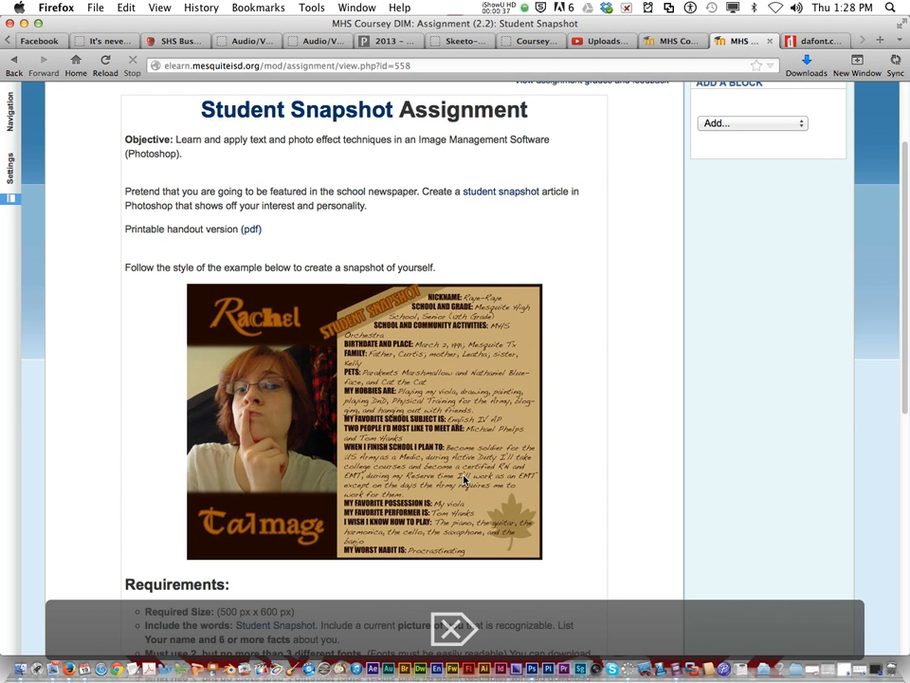
pyautogui.scroll(-5, 497, 431)
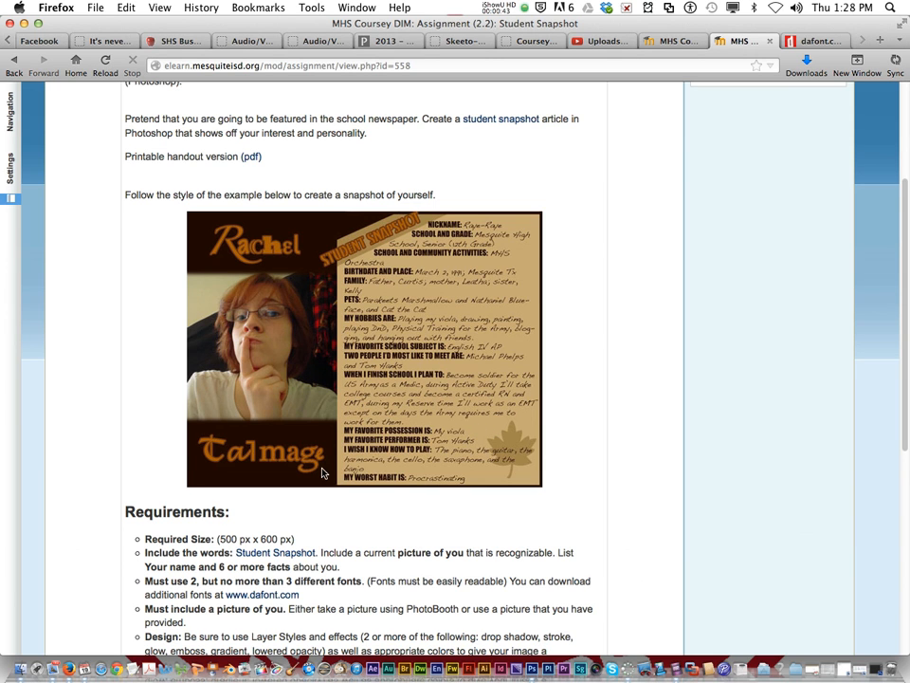
pyautogui.scroll(-3, 318, 472)
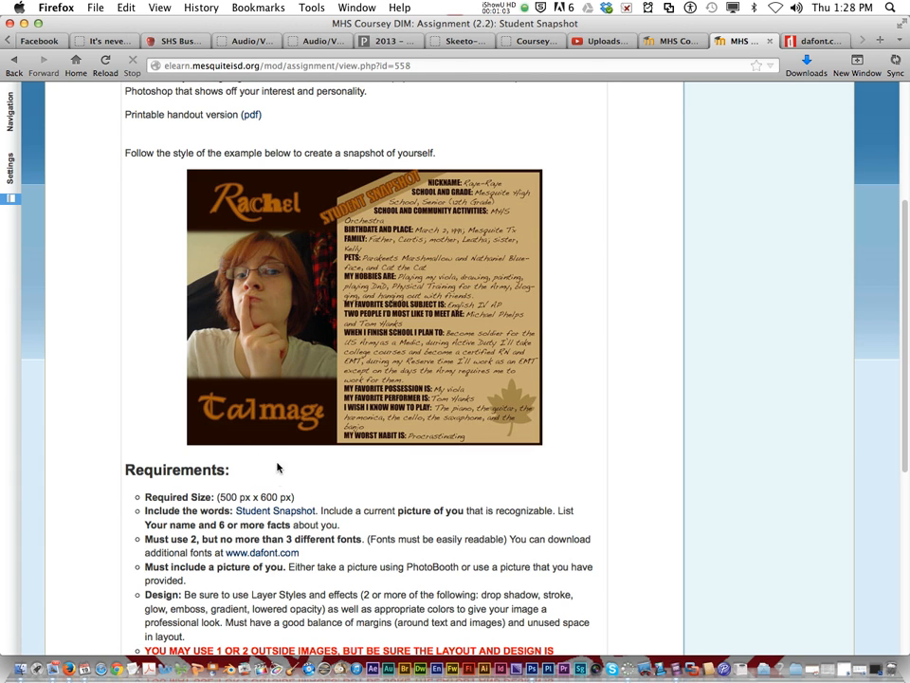
pyautogui.scroll(-3, 276, 479)
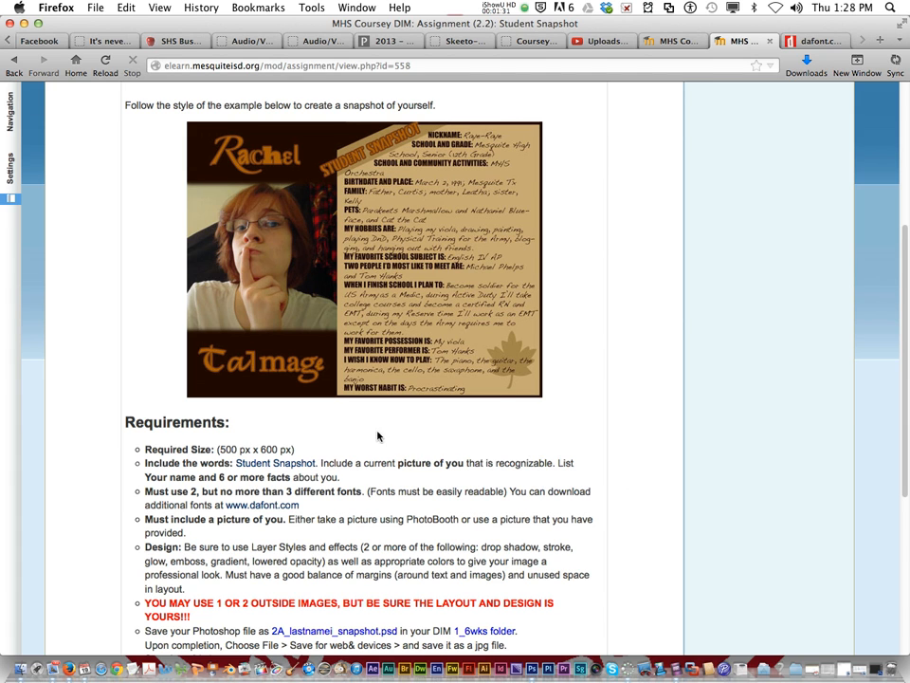
pyautogui.scroll(-1, 272, 529)
pyautogui.scroll(-1, 272, 529)
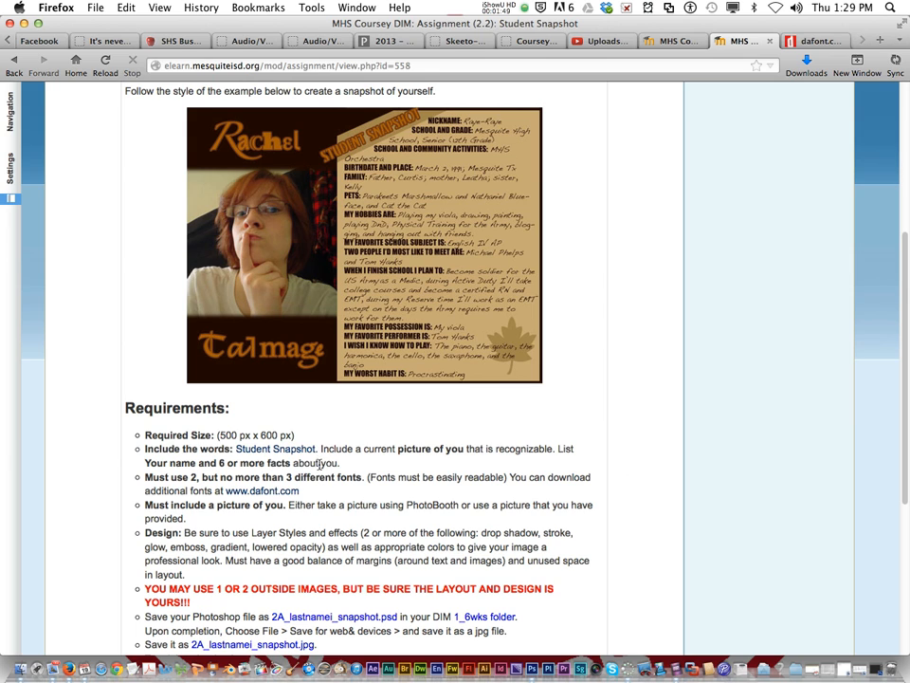
pyautogui.scroll(-2, 251, 525)
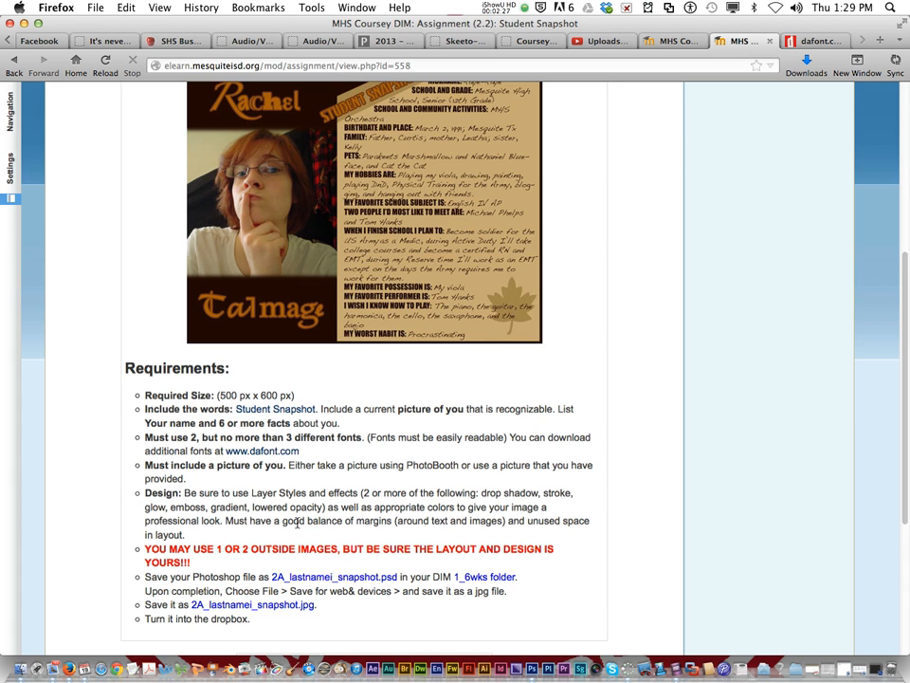
pyautogui.scroll(-1, 297, 524)
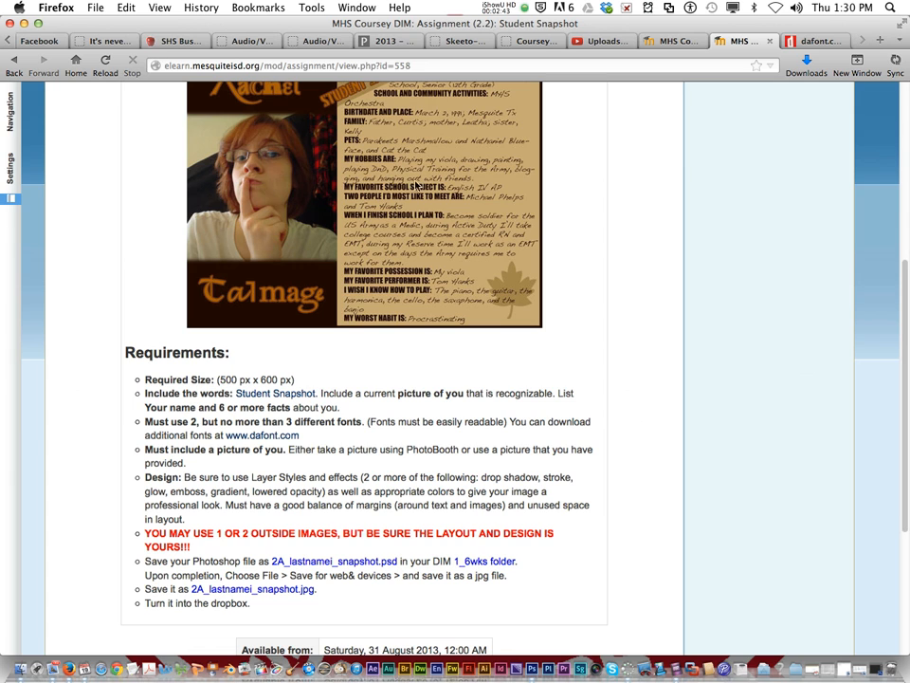
pyautogui.scroll(1, 398, 219)
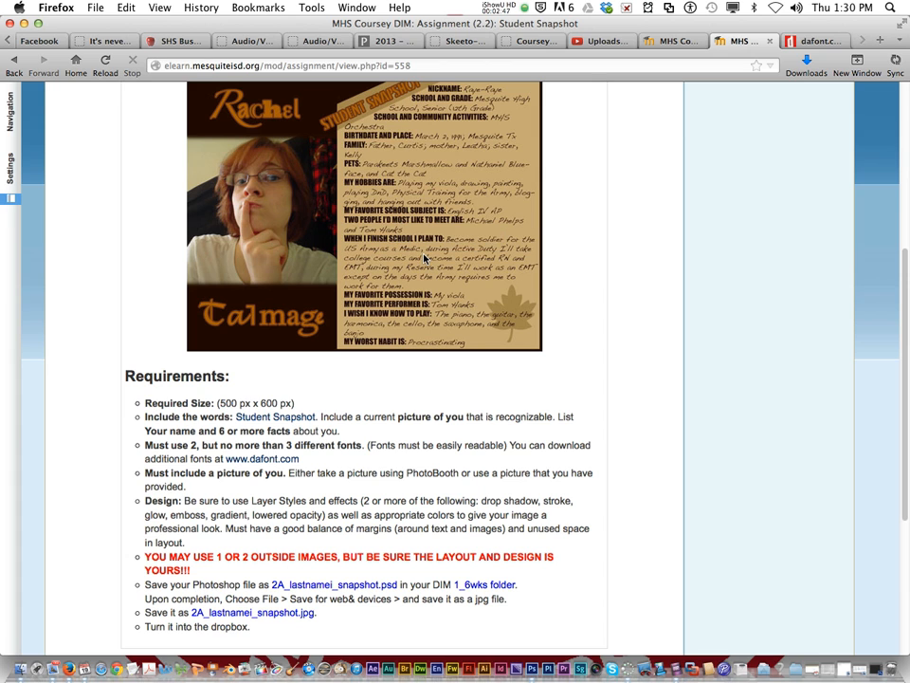
pyautogui.scroll(-4, 425, 259)
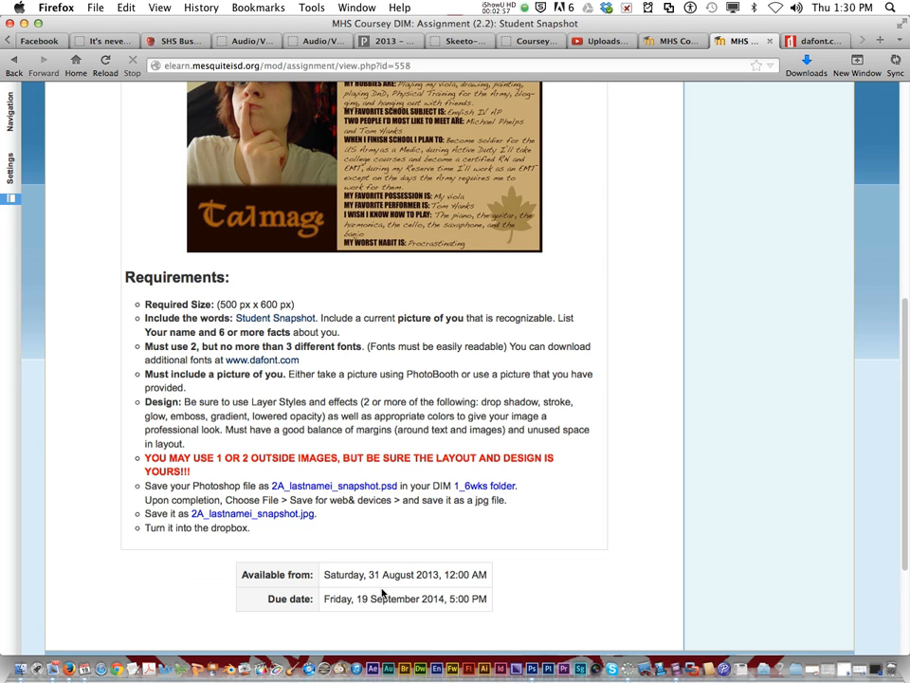
# Step: Switch to Photoshop and start a new document named "snapshot"
pyautogui.click(528, 668)
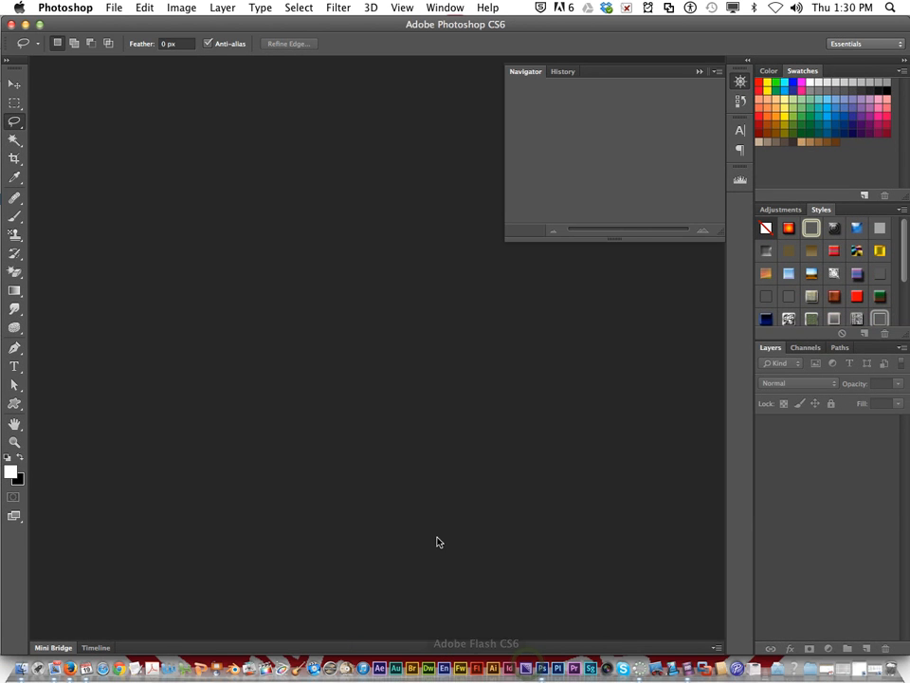
pyautogui.click(114, 8)
pyautogui.click(126, 24)
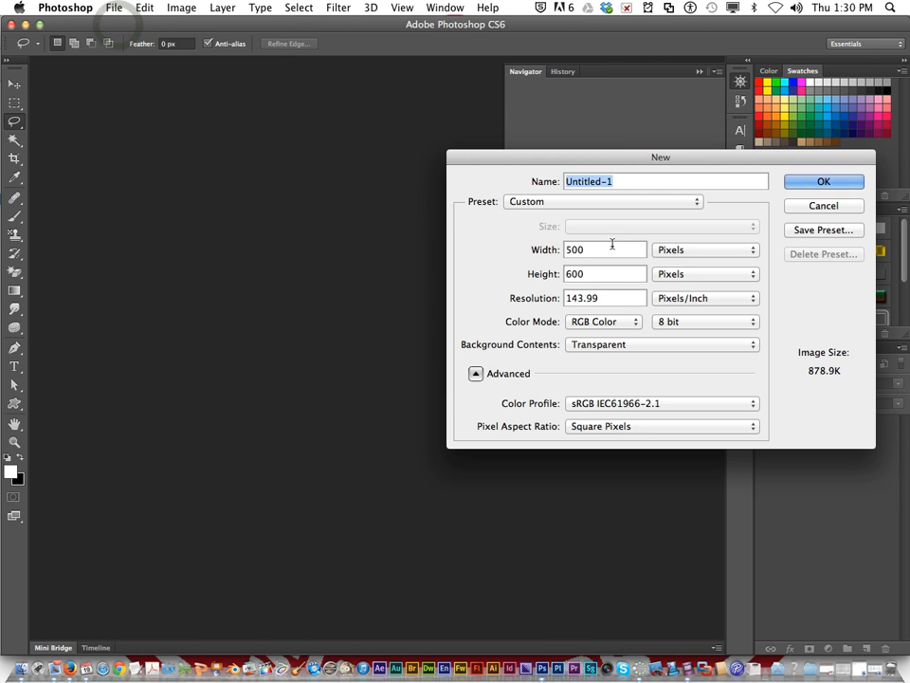
pyautogui.moveTo(534, 157); pyautogui.dragTo(291, 161)
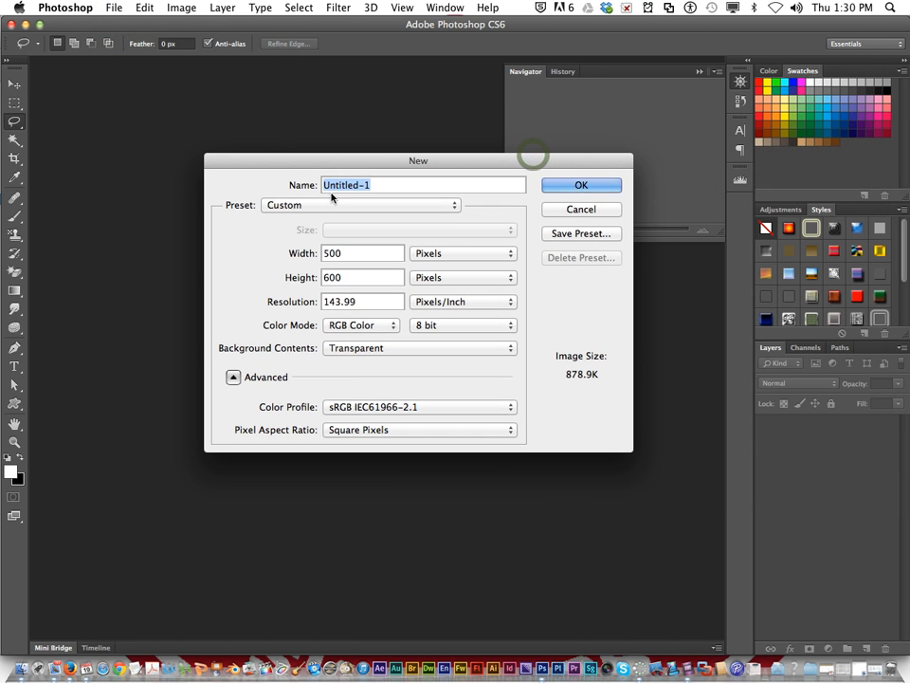
pyautogui.write('snap')
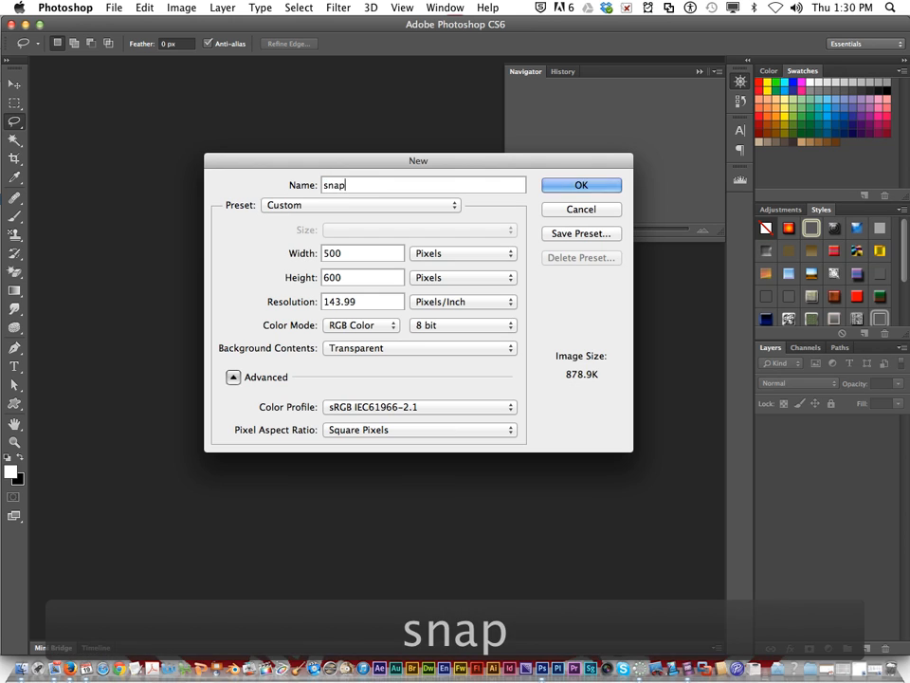
pyautogui.write('shot')
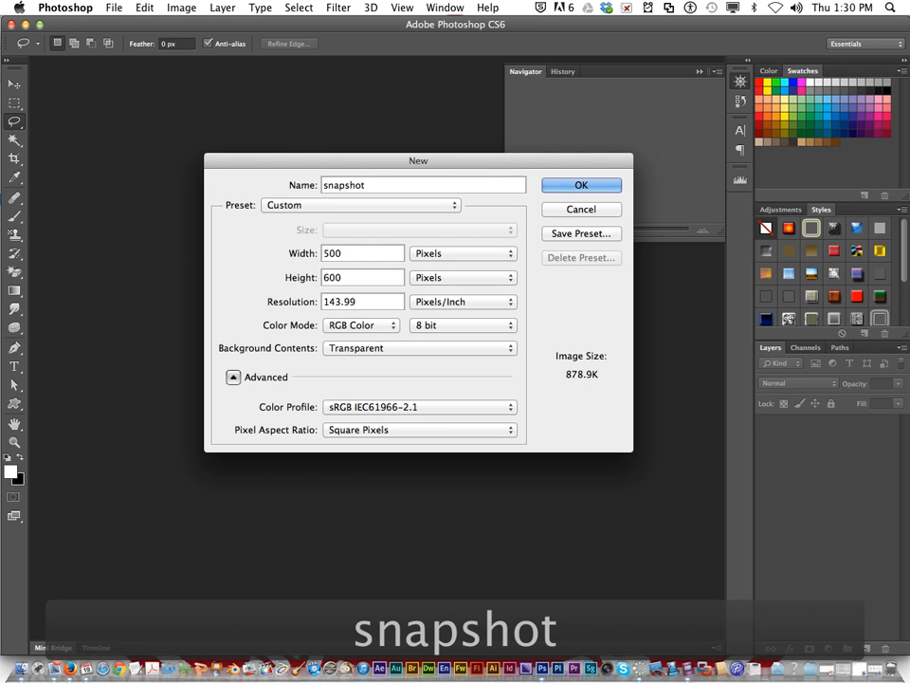
# Step: Create the 500 × 600 pixel document at 72 pixels/inch with a white background, and move the Navigator panel clear of the canvas
pyautogui.click(324, 253)
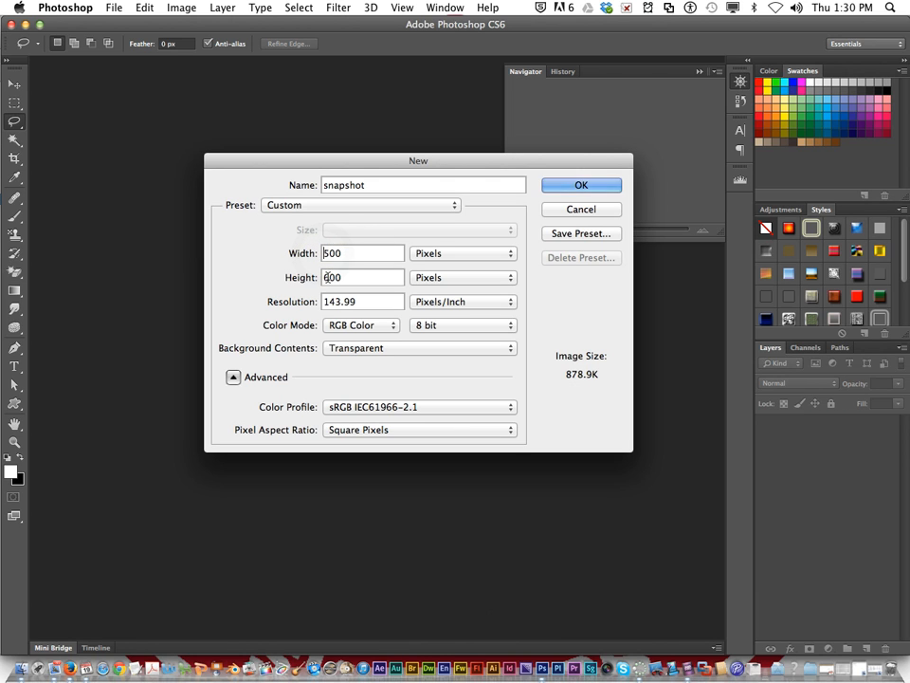
pyautogui.moveTo(377, 303); pyautogui.dragTo(295, 300)
pyautogui.write('72')
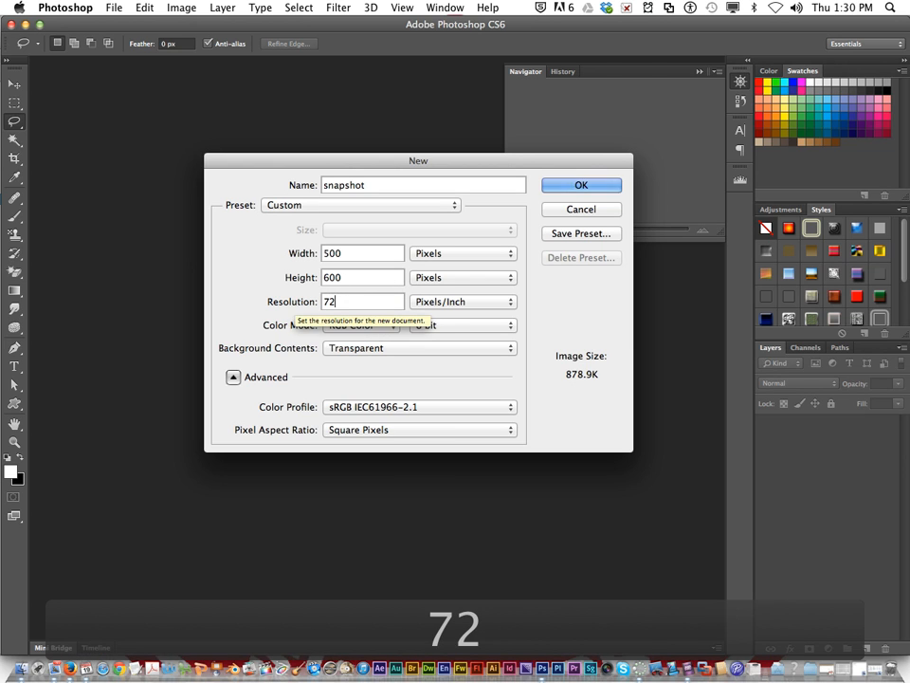
pyautogui.click(388, 301)
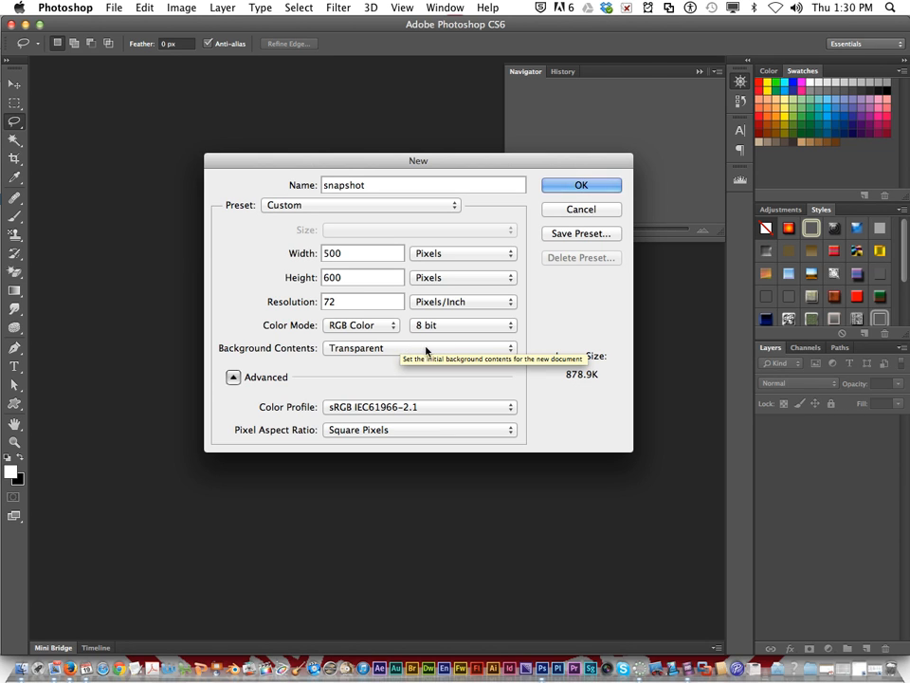
pyautogui.click(448, 348)
pyautogui.click(416, 324)
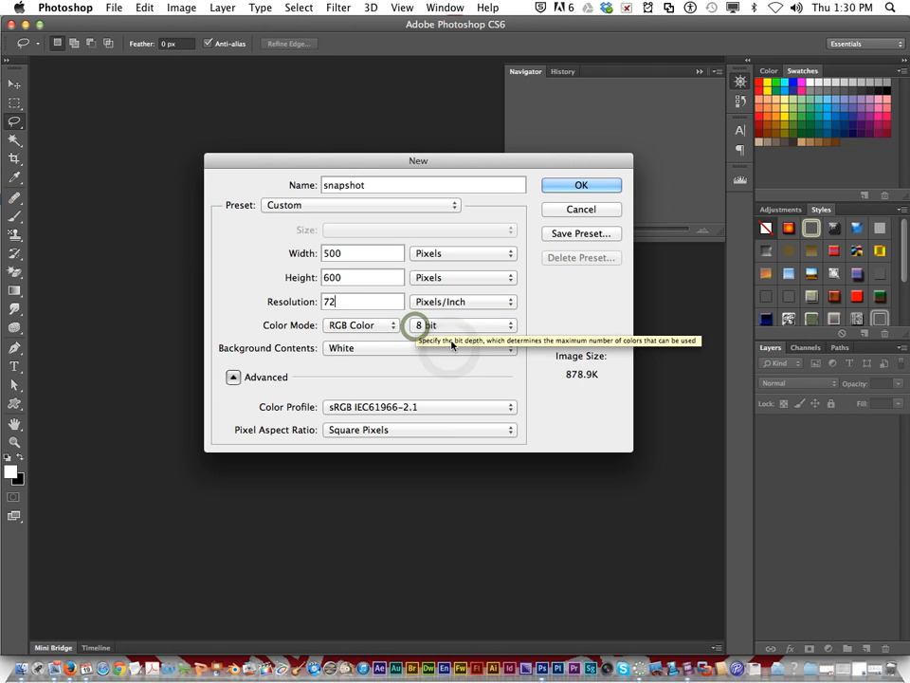
pyautogui.click(572, 186)
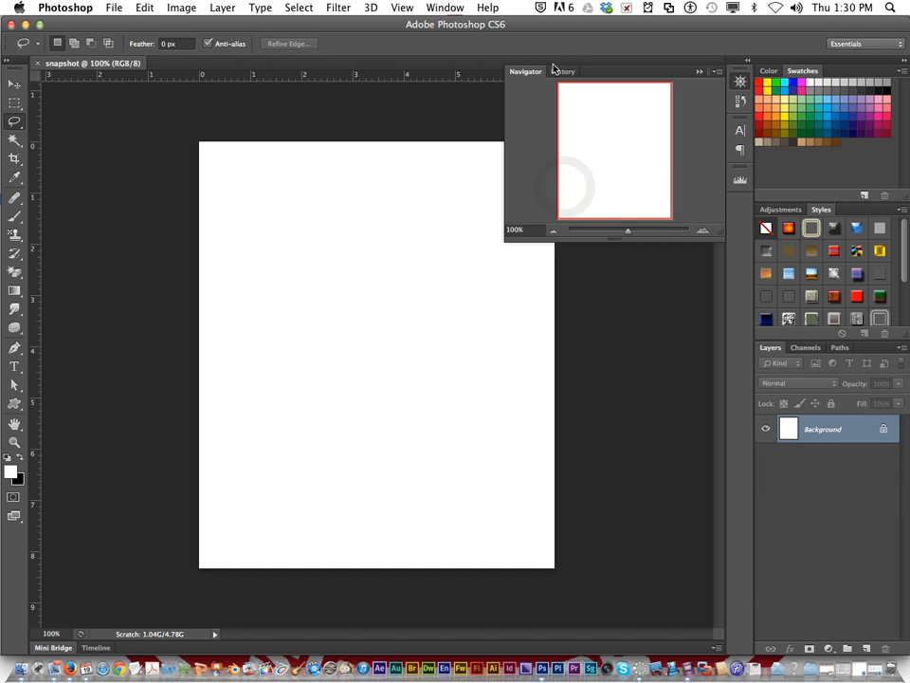
pyautogui.moveTo(612, 74); pyautogui.dragTo(699, 83)
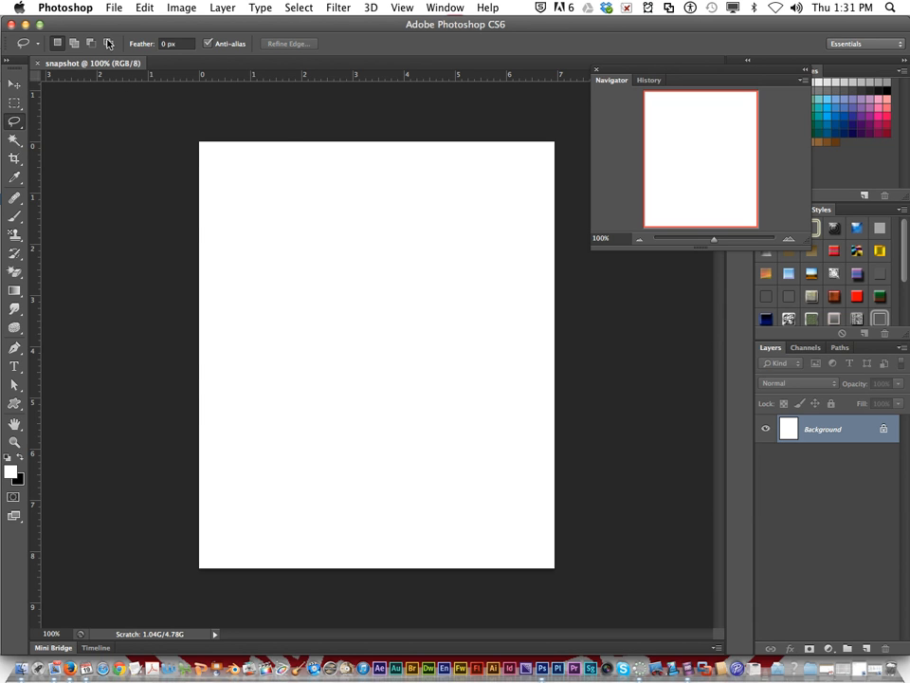
# Step: Place the image "Photo on 9-18-13 at 4.50 PM" from the 1_6wks folder into the snapshot document
pyautogui.click(114, 8)
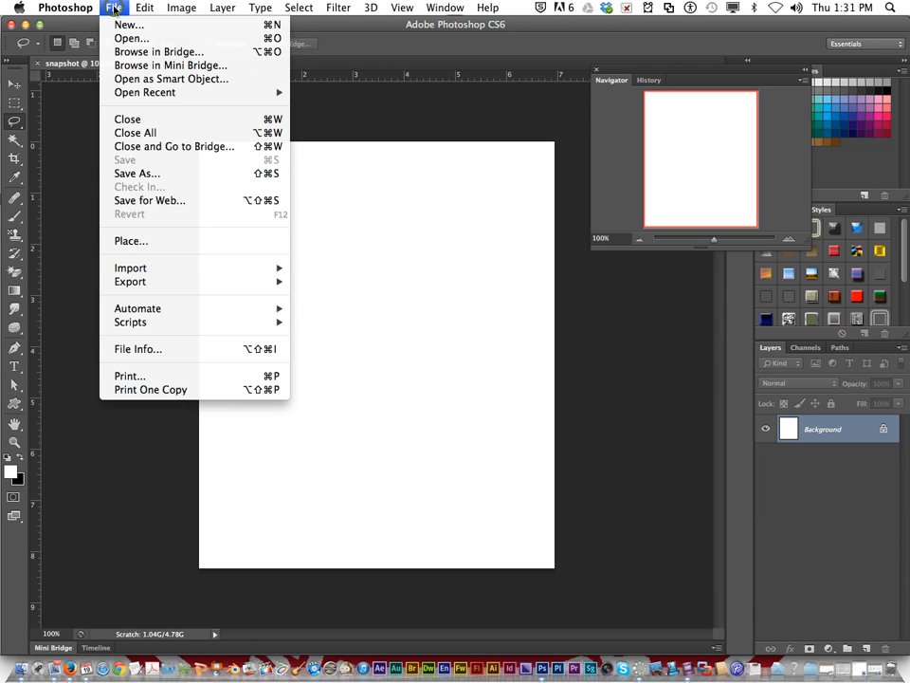
pyautogui.click(230, 243)
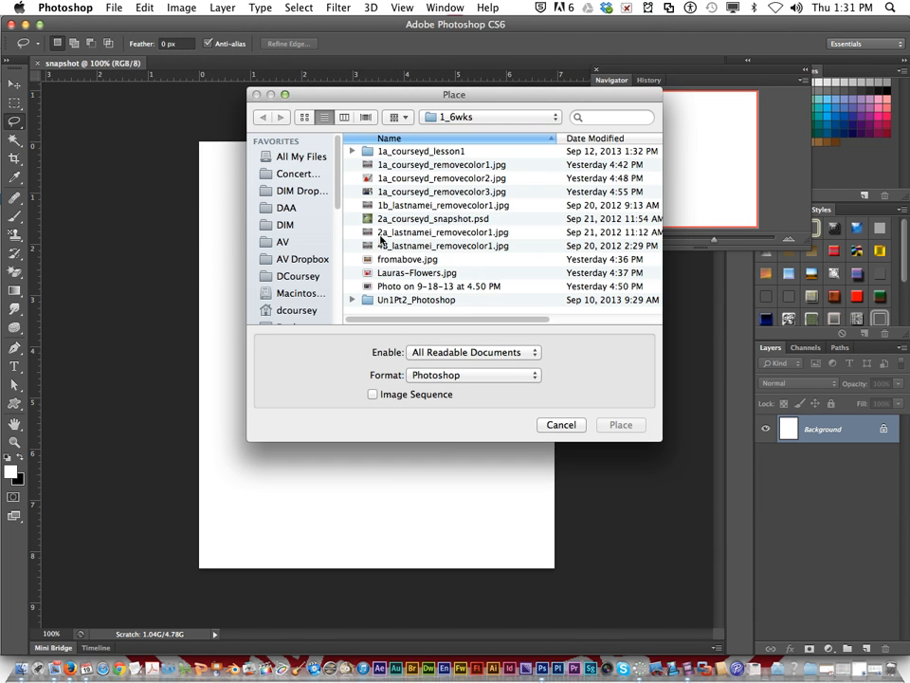
pyautogui.scroll(-6, 292, 274)
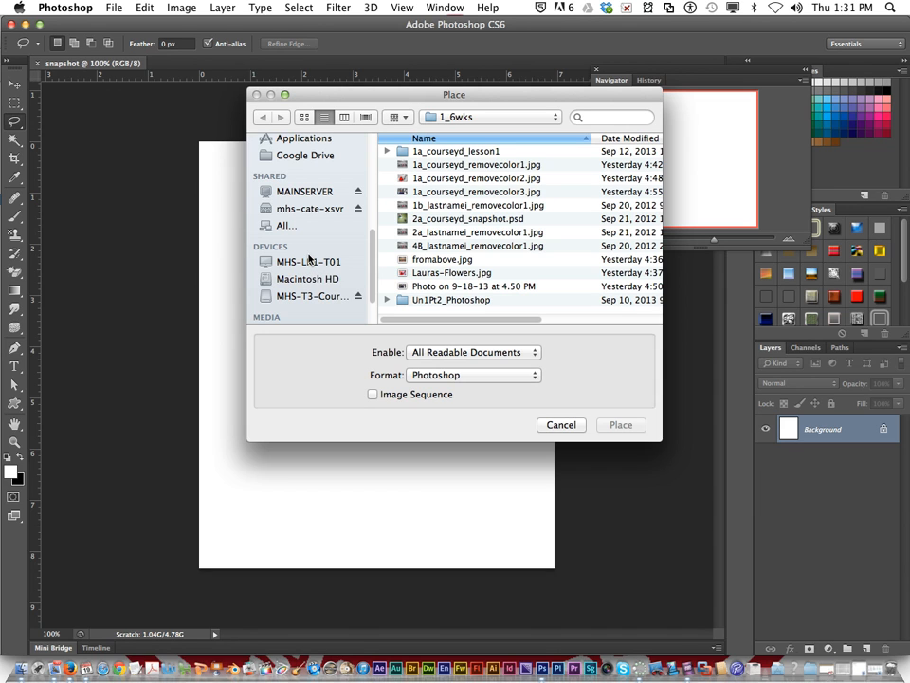
pyautogui.click(447, 285)
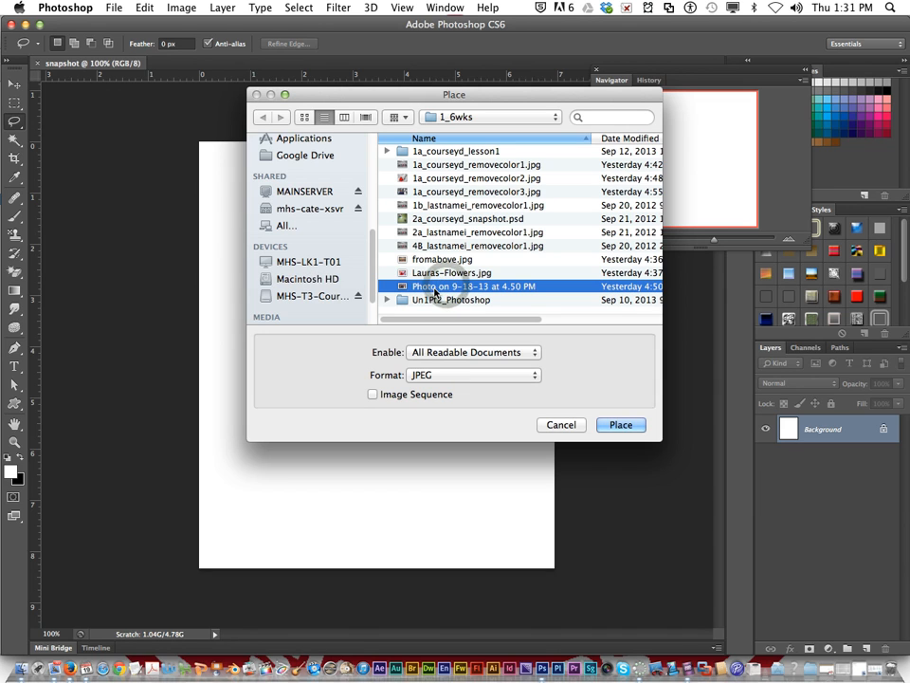
pyautogui.click(621, 426)
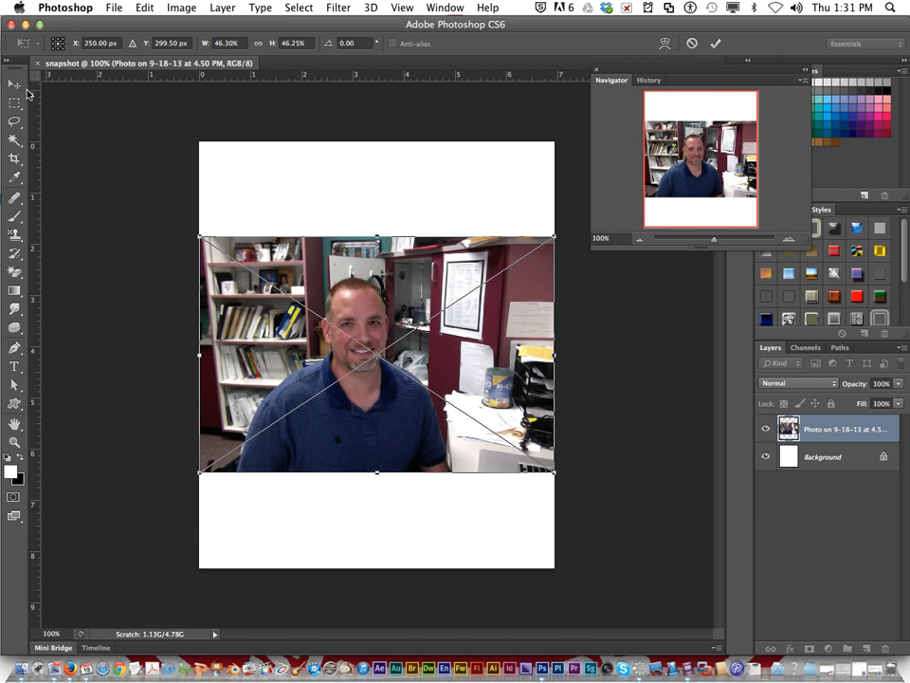
pyautogui.click(14, 82)
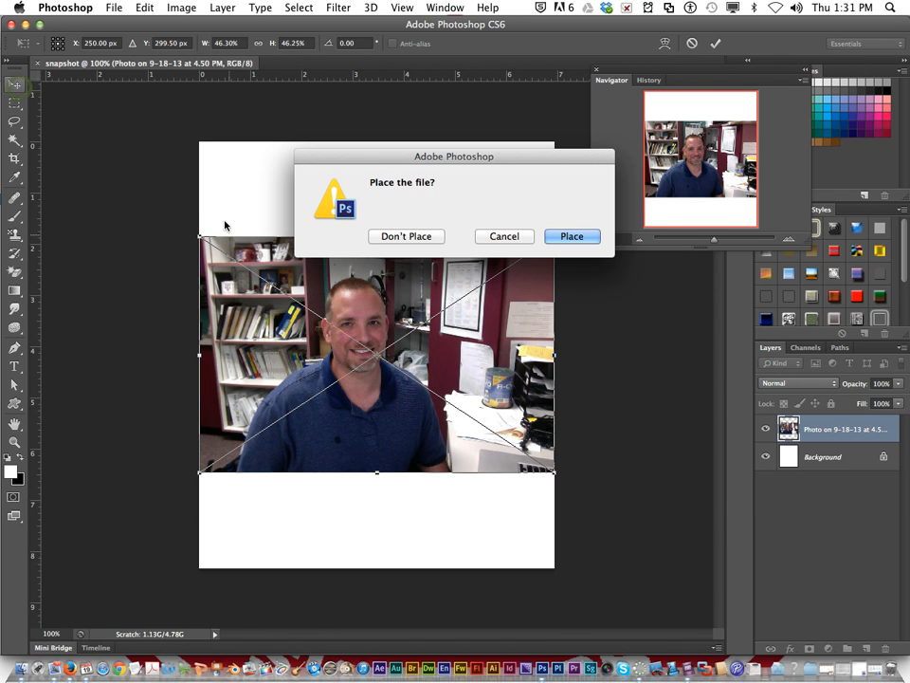
pyautogui.click(565, 237)
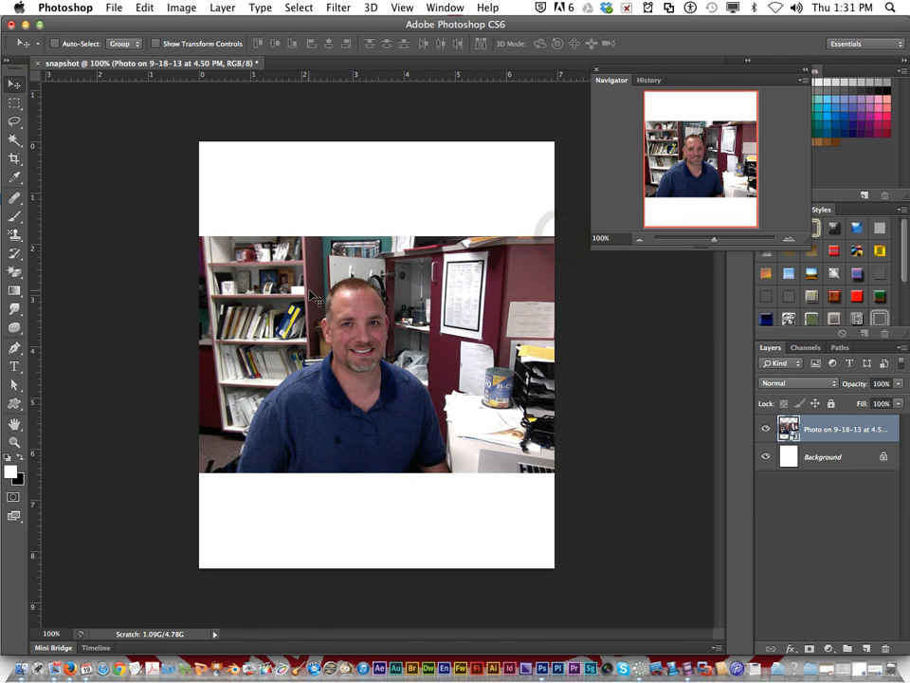
# Step: Leave the placed photo uncropped and delete its layer from the document
pyautogui.click(15, 158)
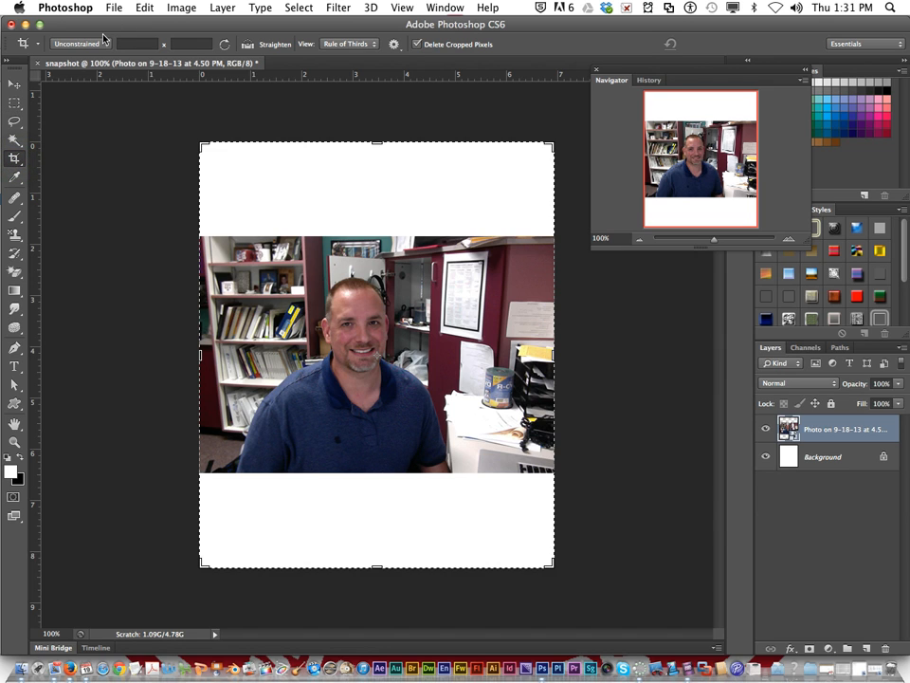
pyautogui.press('v')
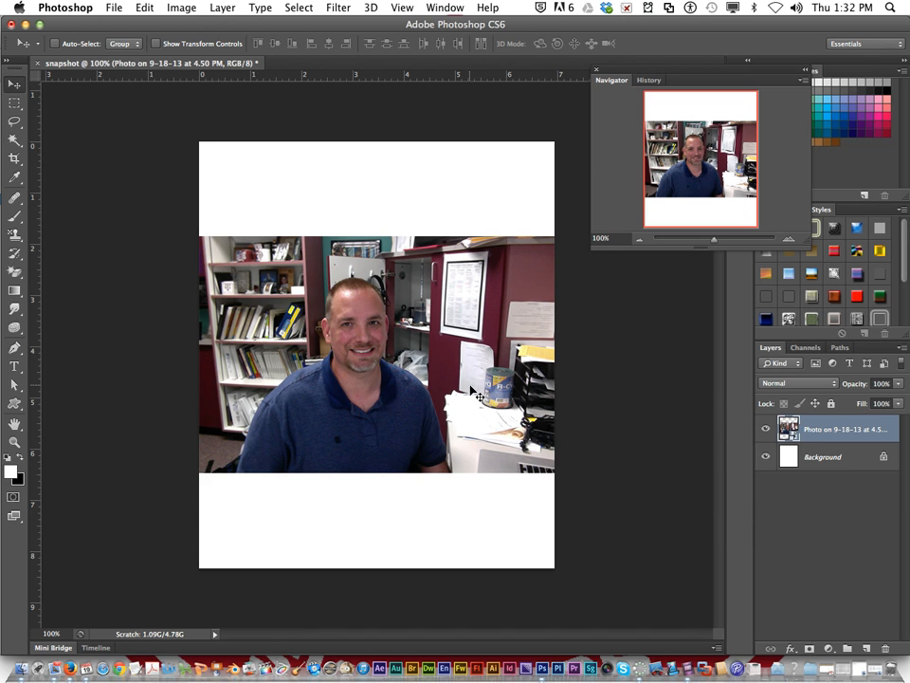
pyautogui.click(886, 652)
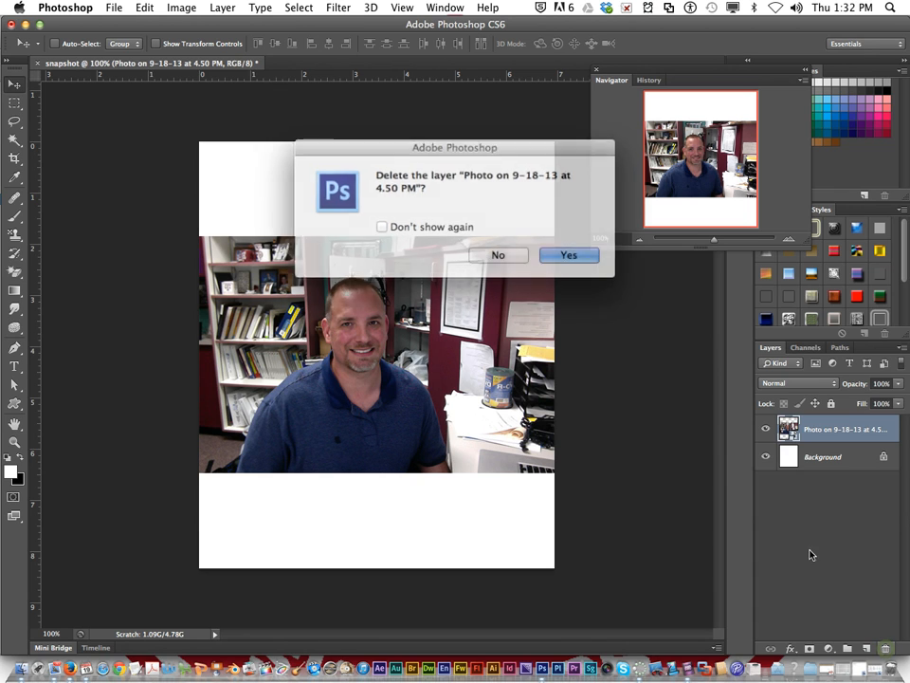
pyautogui.click(562, 254)
pyautogui.click(114, 8)
pyautogui.click(130, 40)
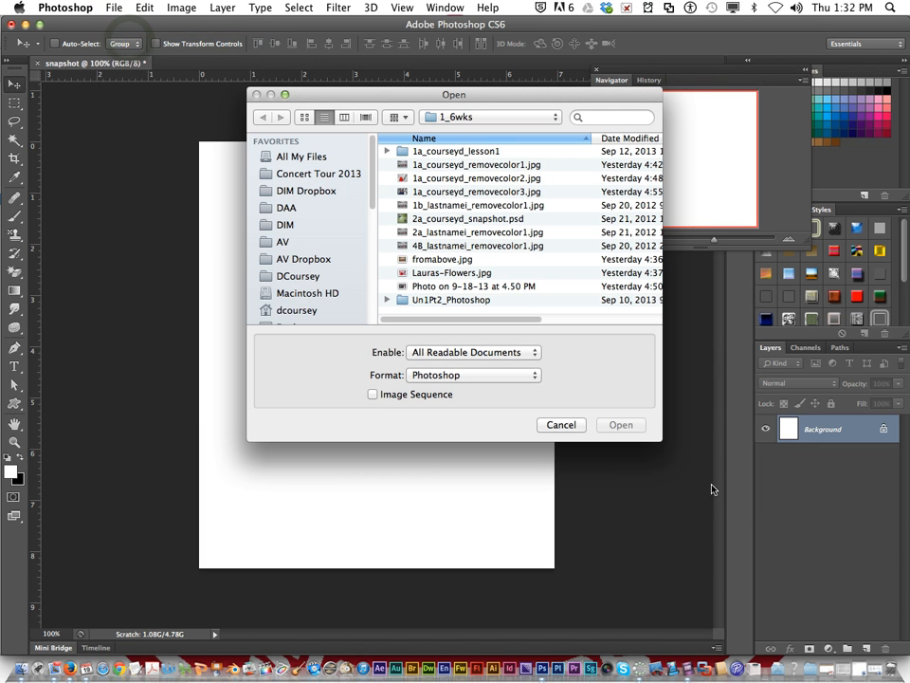
pyautogui.click(437, 168)
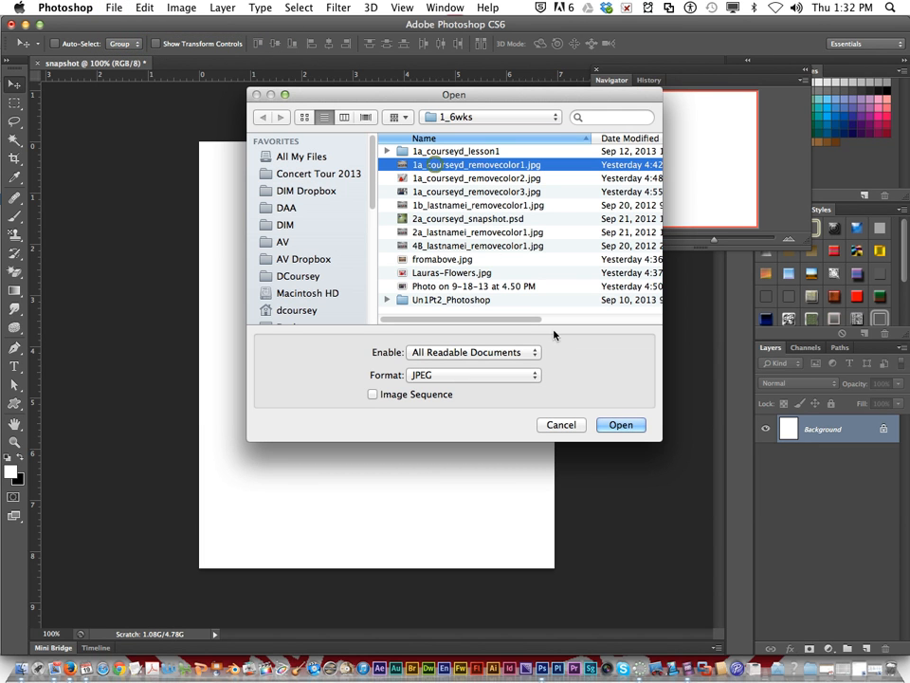
pyautogui.click(626, 425)
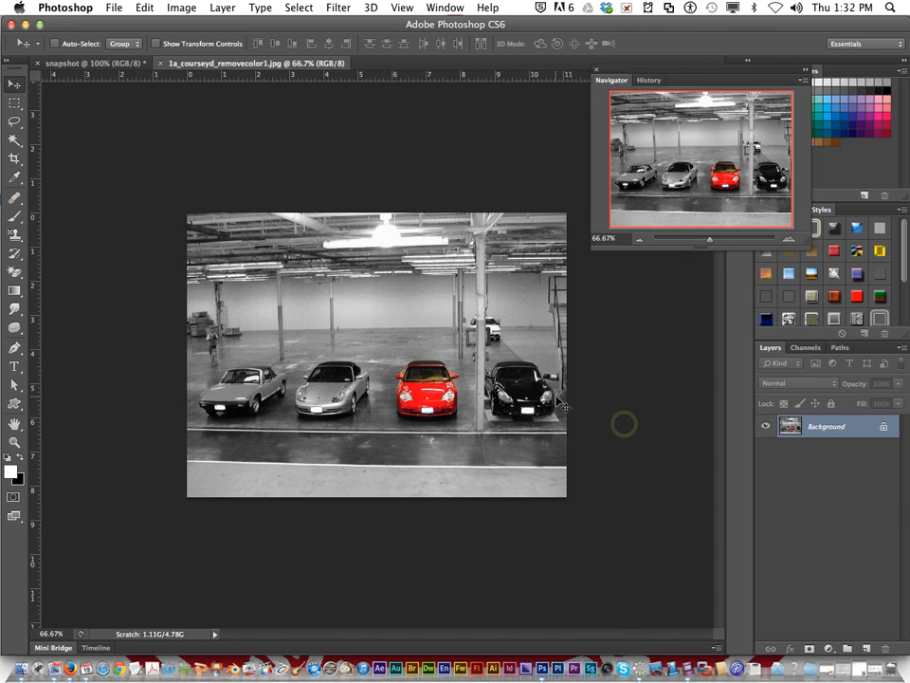
pyautogui.click(160, 63)
# Step: Close the car photo and open the "removecolor3" JPEG portrait from the 1_6wks folder
pyautogui.click(112, 7)
pyautogui.click(125, 39)
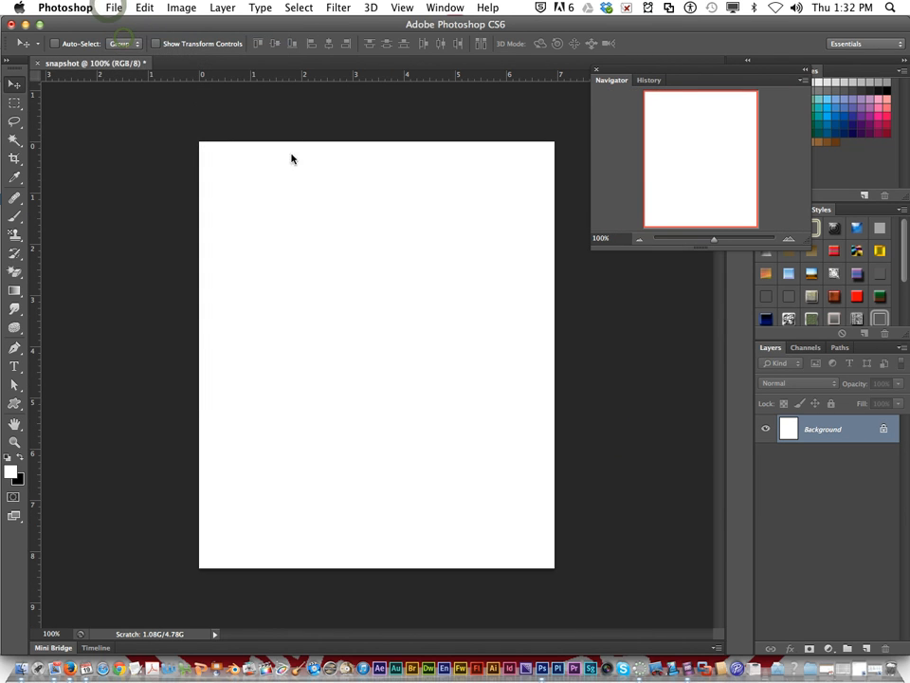
pyautogui.click(470, 191)
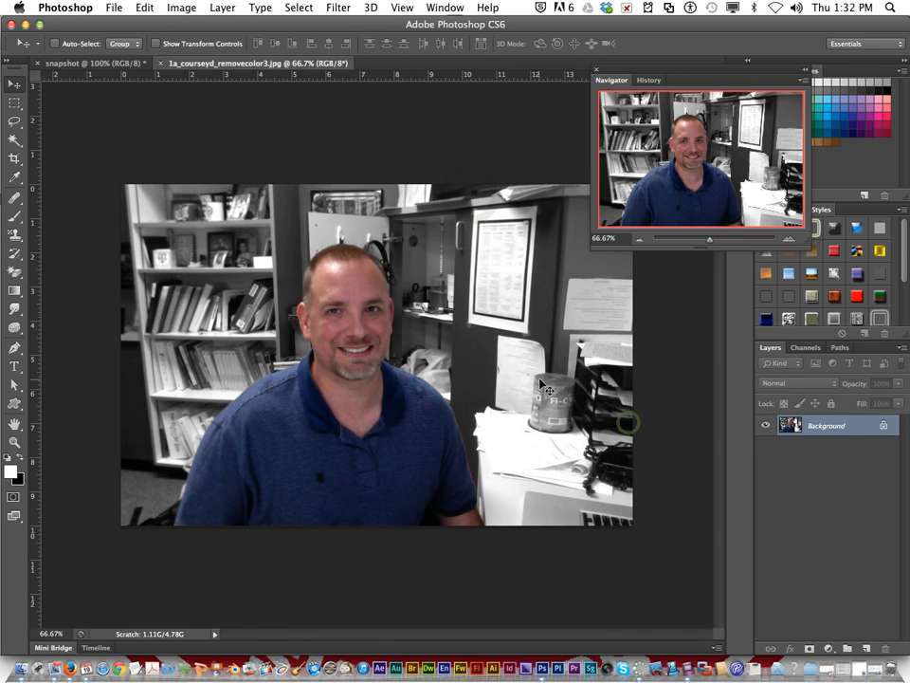
pyautogui.click(621, 424)
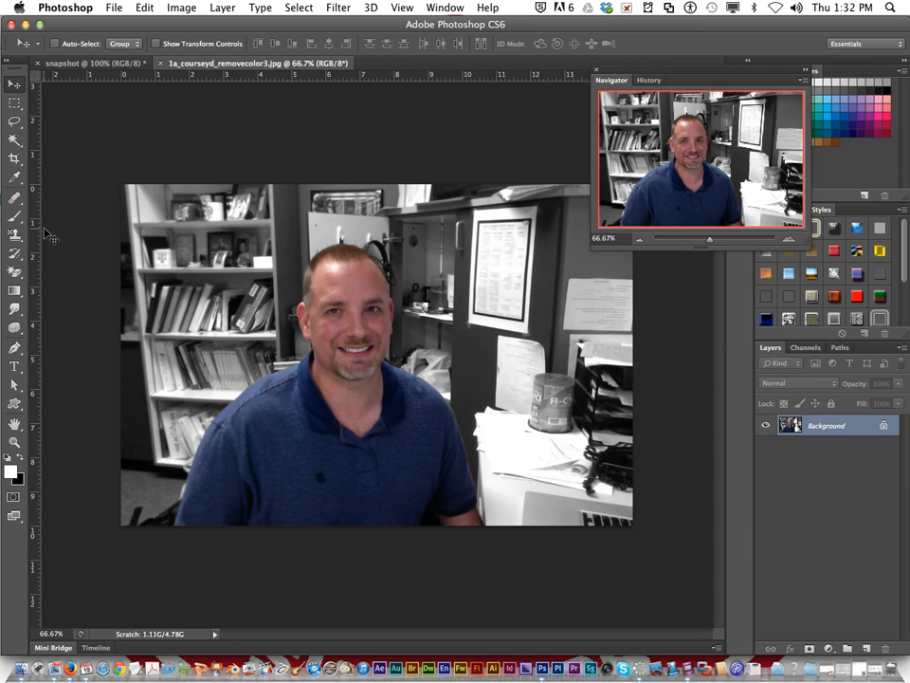
# Step: Crop the portrait photo tightly around the man's head and shoulders, trimming all four sides
pyautogui.click(14, 158)
pyautogui.moveTo(136, 347); pyautogui.dragTo(178, 364)
pyautogui.moveTo(577, 360); pyautogui.dragTo(494, 352)
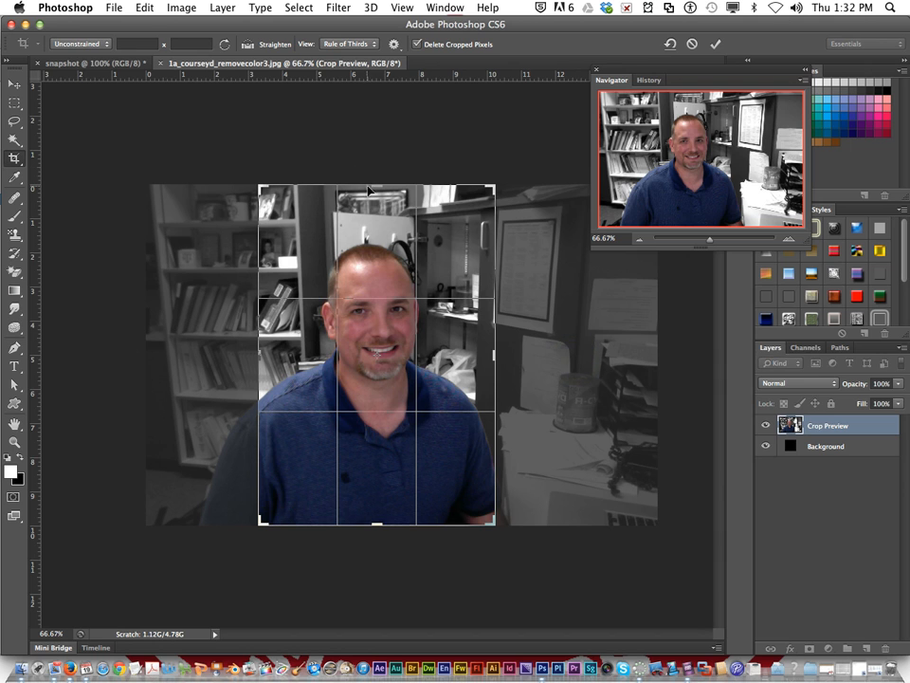
pyautogui.moveTo(375, 186); pyautogui.dragTo(374, 209)
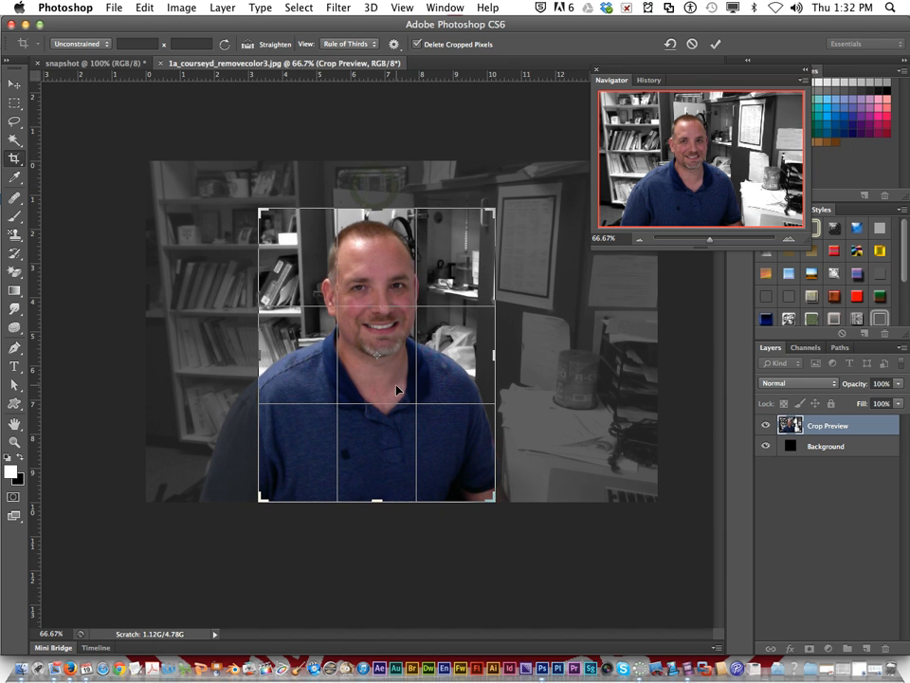
pyautogui.moveTo(379, 493); pyautogui.dragTo(380, 460)
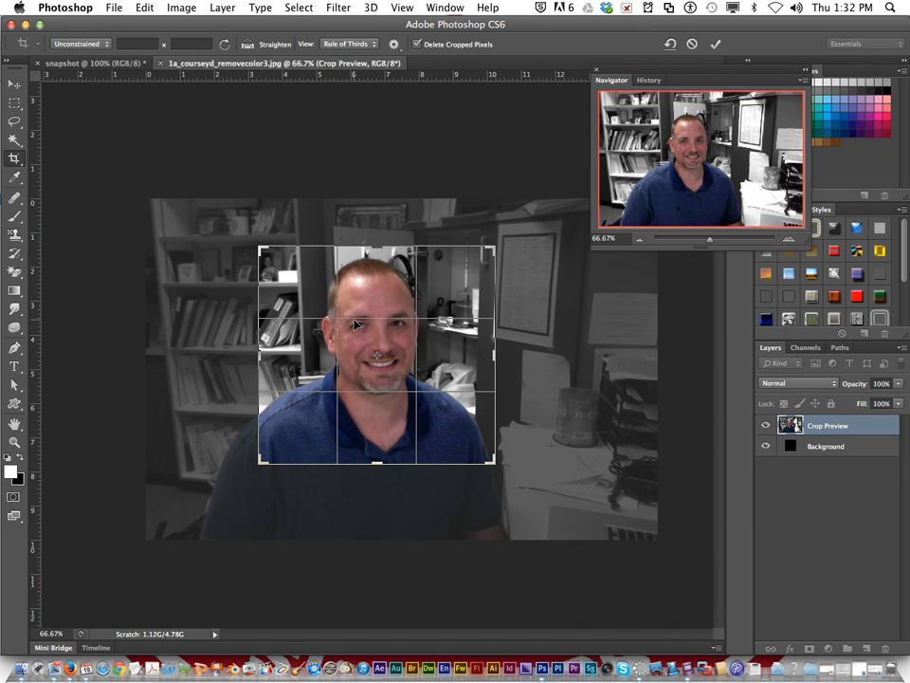
pyautogui.press('Return')
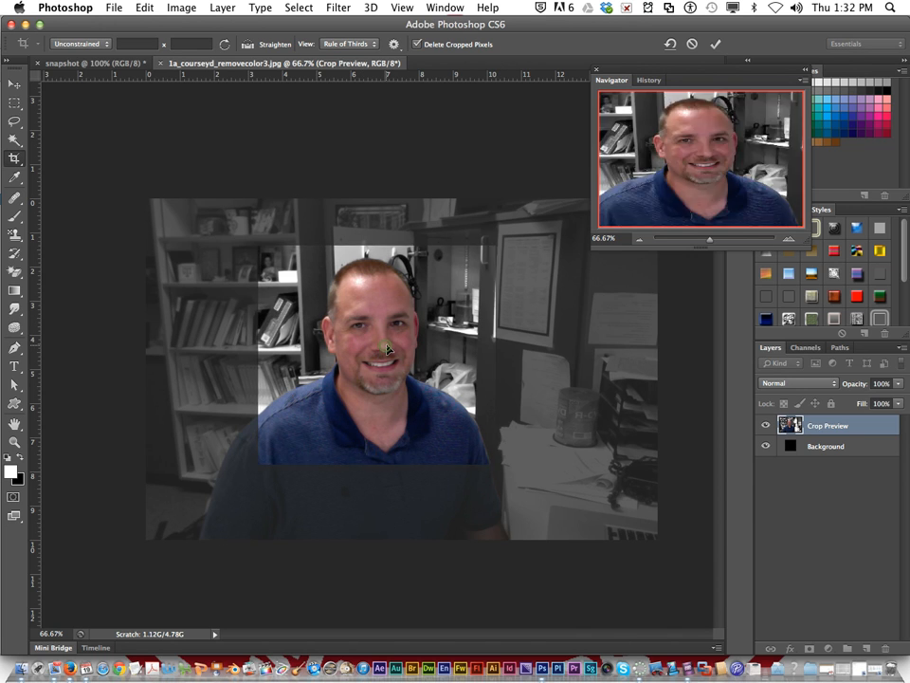
# Step: Float the cropped portrait's window, copy its Background layer into the snapshot document without cropping, and position the photo within the canvas
pyautogui.moveTo(268, 64); pyautogui.dragTo(275, 144)
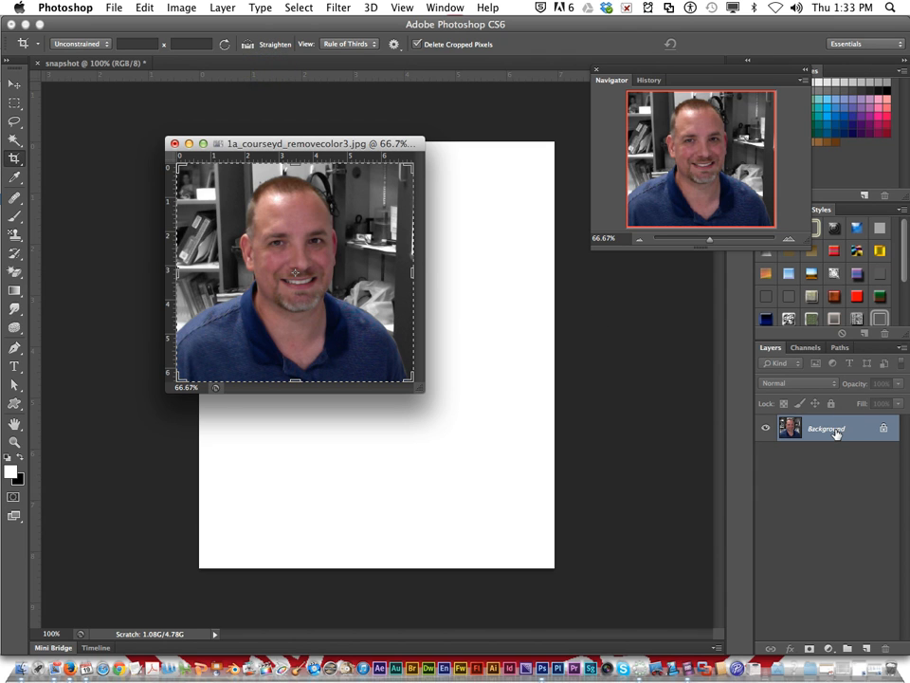
pyautogui.moveTo(837, 434); pyautogui.dragTo(467, 452)
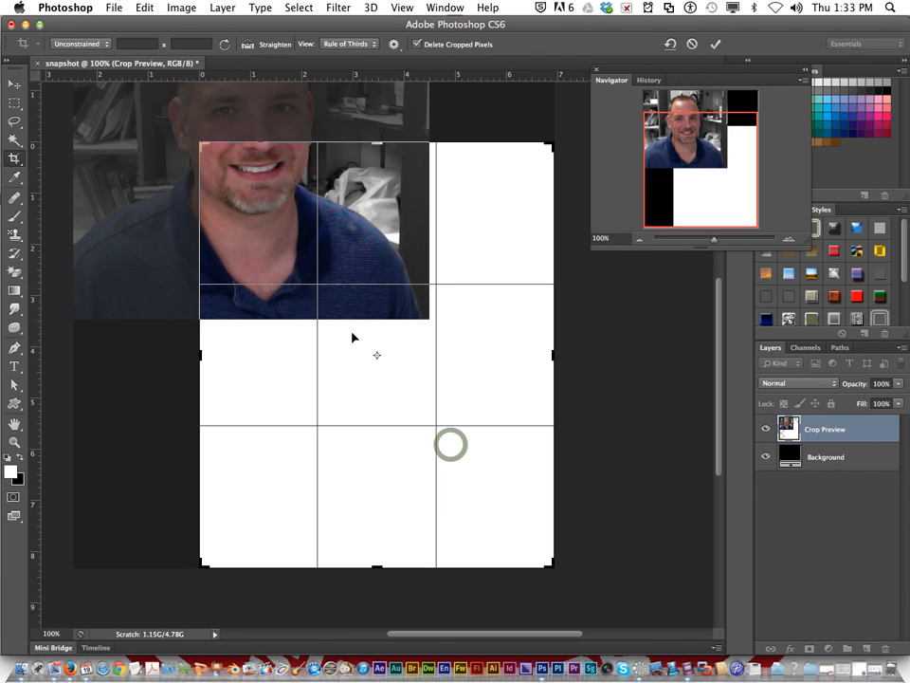
pyautogui.click(11, 83)
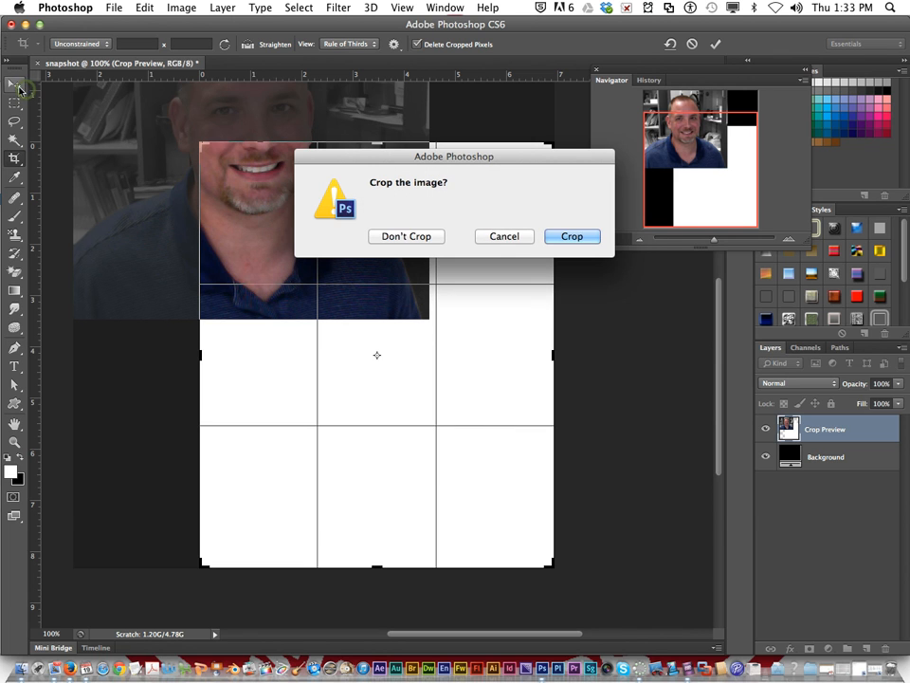
pyautogui.click(428, 243)
pyautogui.moveTo(325, 222); pyautogui.dragTo(444, 390)
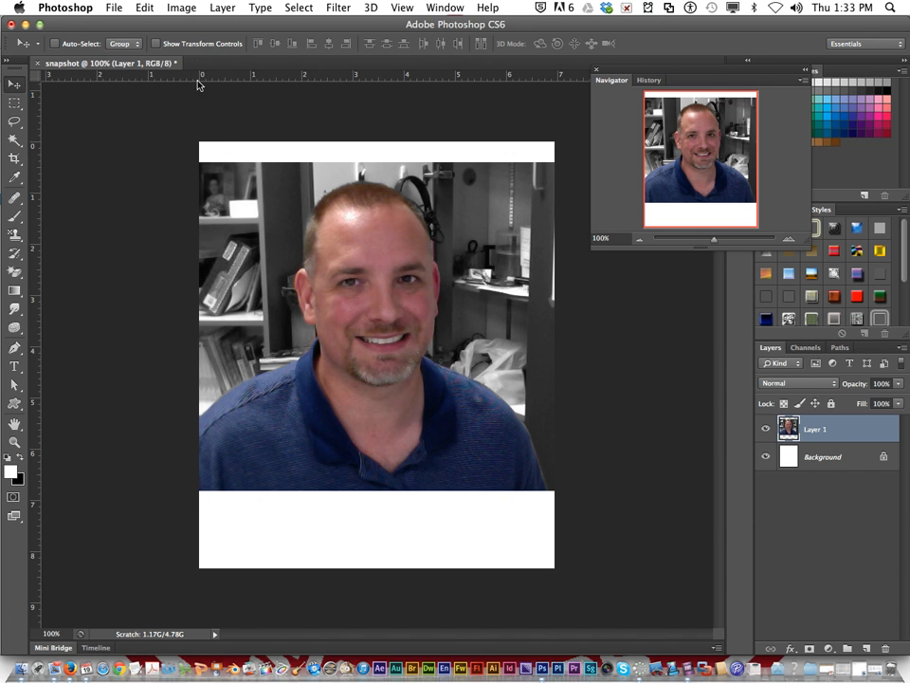
# Step: Scale the portrait layer to about 33% with Free Transform and move it near the canvas's upper-left corner
pyautogui.click(144, 8)
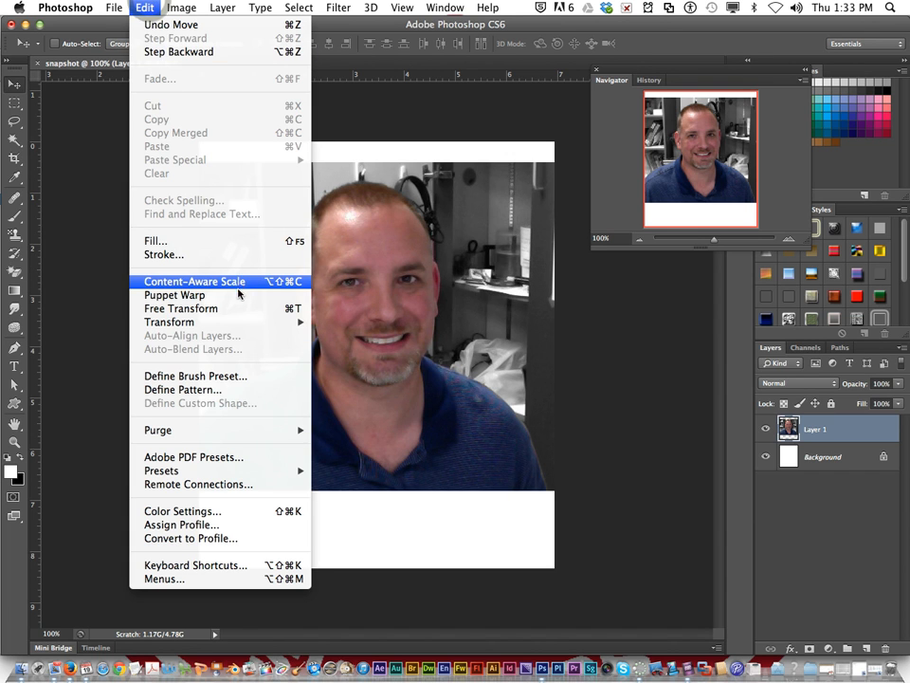
pyautogui.click(251, 309)
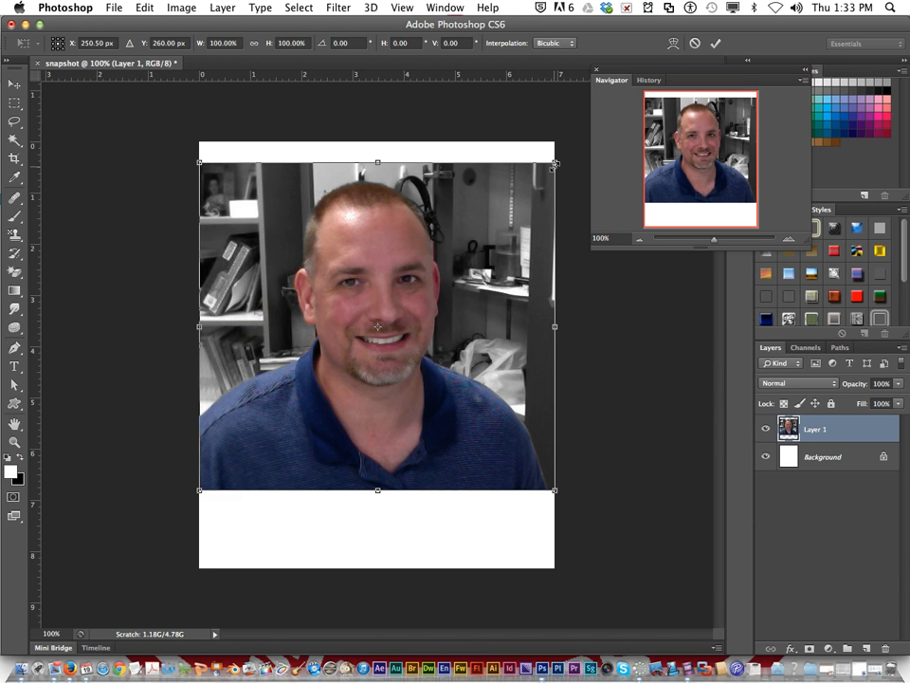
pyautogui.moveTo(556, 164); pyautogui.dragTo(352, 425)
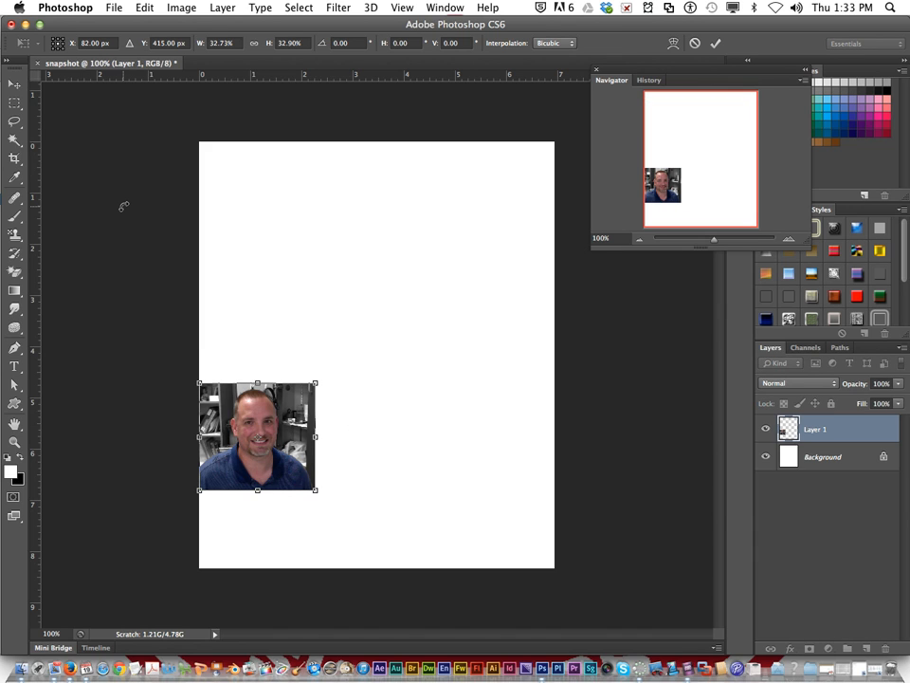
pyautogui.press('Return')
pyautogui.moveTo(258, 425); pyautogui.dragTo(288, 221)
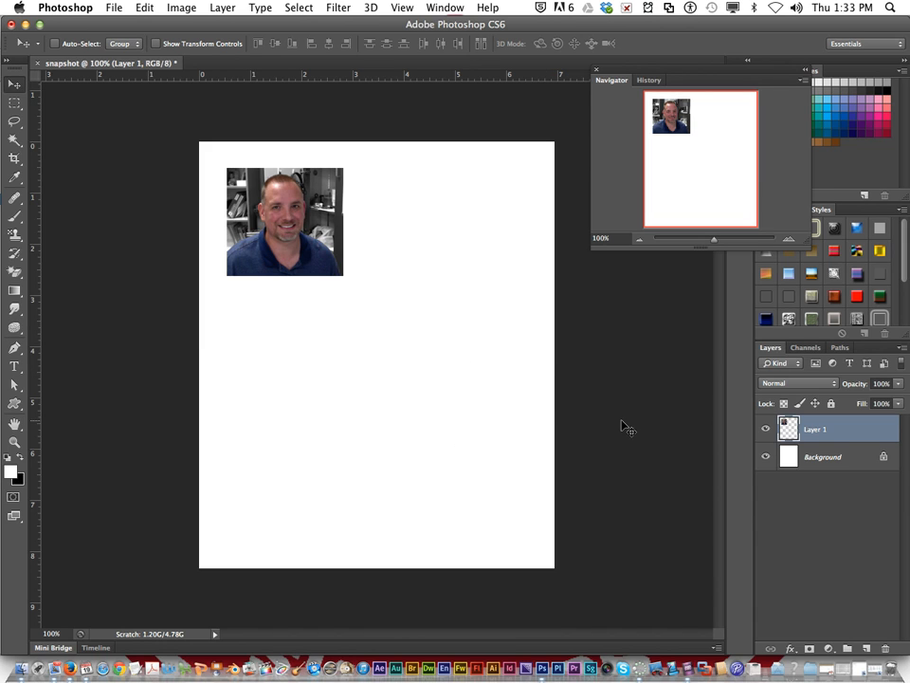
# Step: Fill the Background layer with a diagonal black-to-white stepped gradient using the Gradient Tool
pyautogui.click(820, 460)
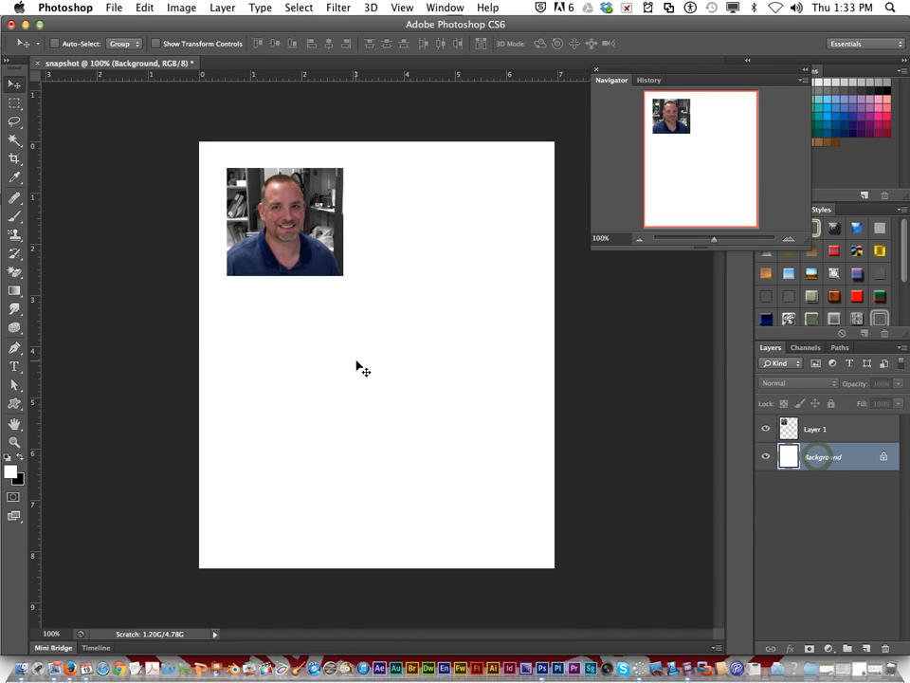
pyautogui.click(14, 291)
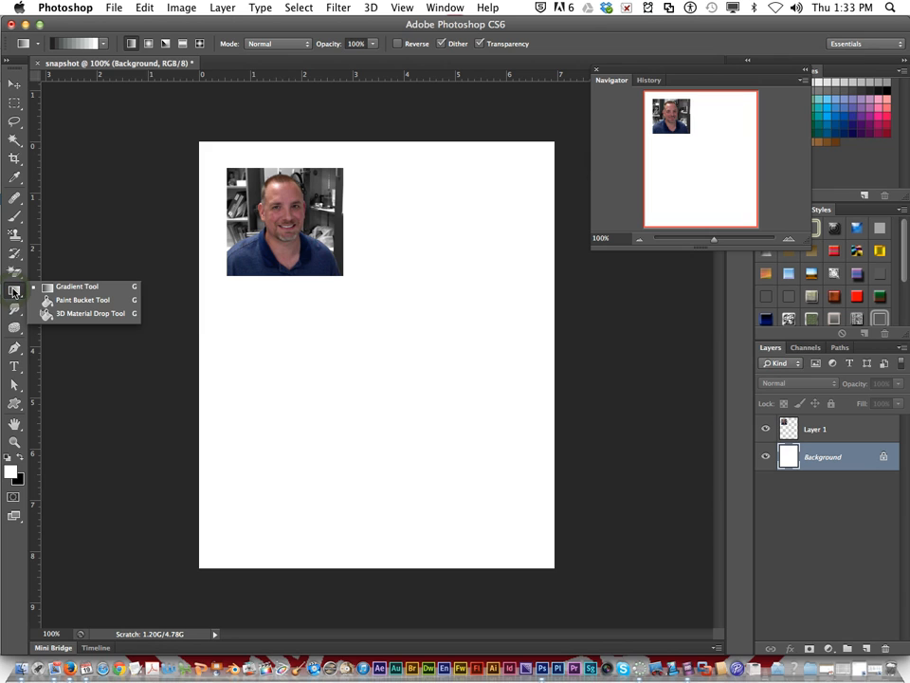
pyautogui.click(72, 289)
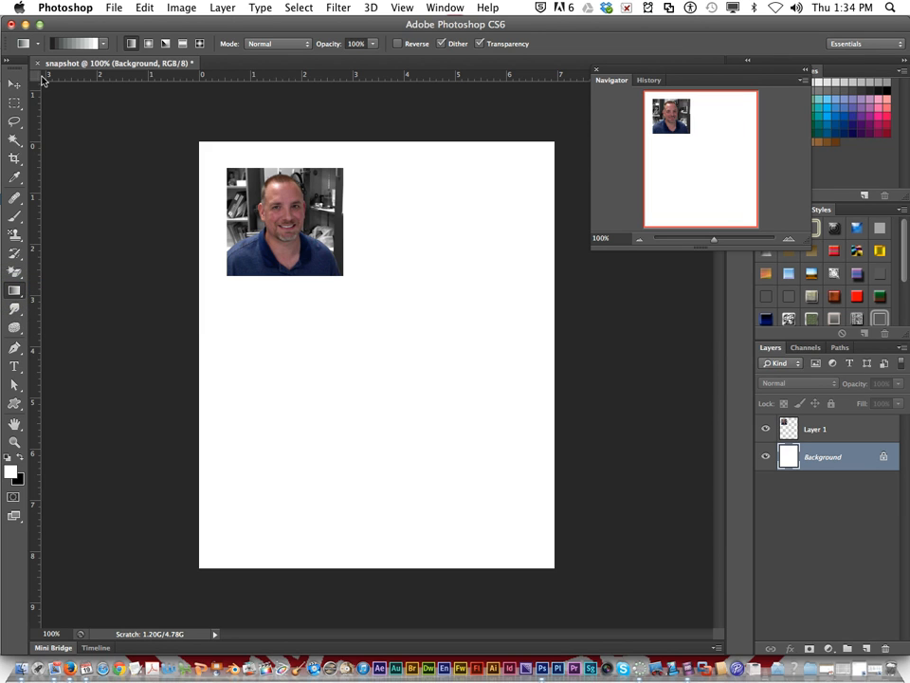
pyautogui.moveTo(225, 211); pyautogui.dragTo(532, 513)
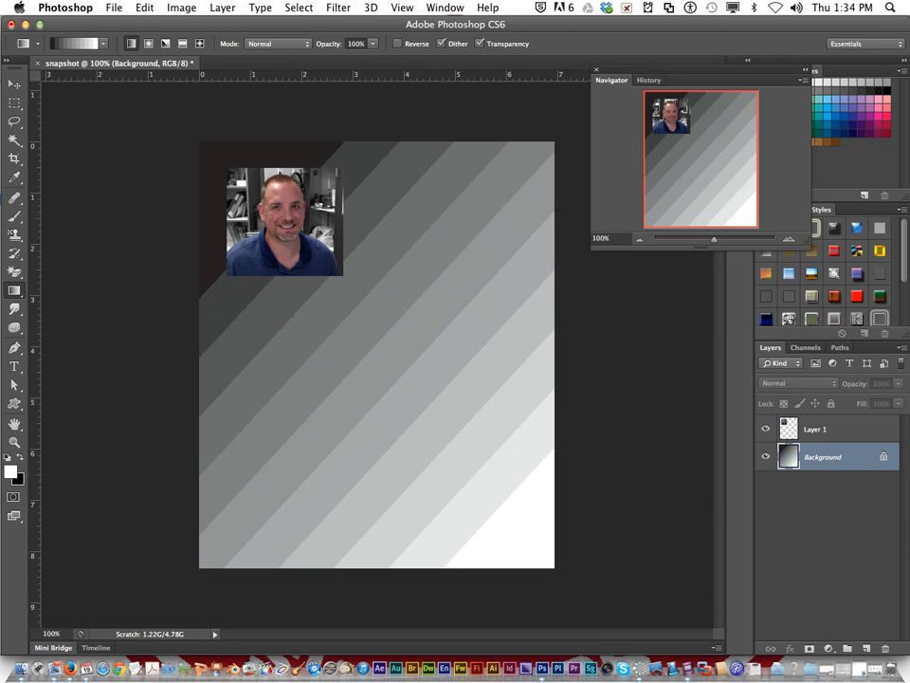
pyautogui.click(181, 8)
pyautogui.moveTo(242, 26)
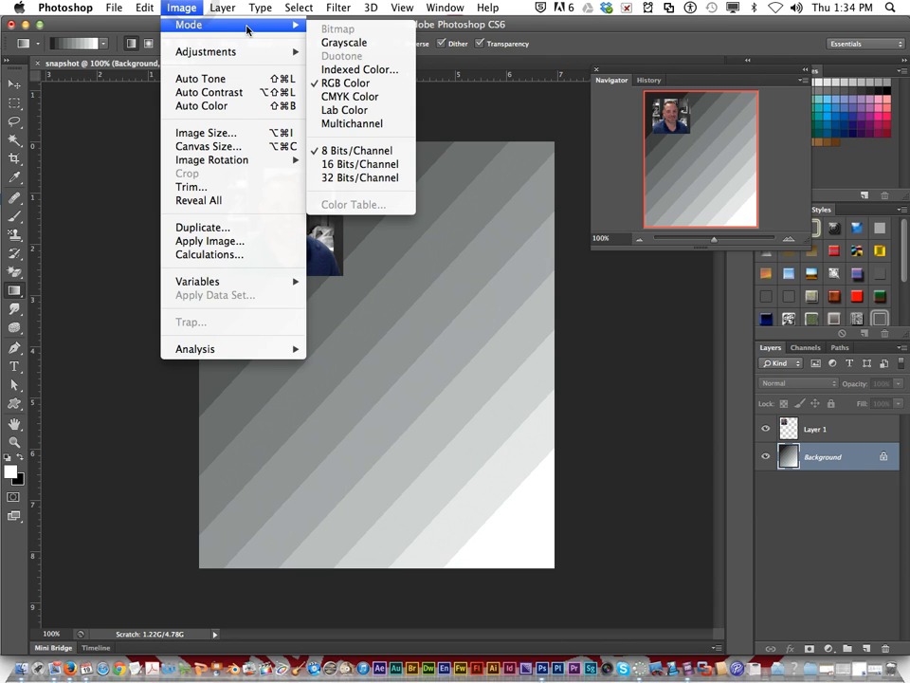
pyautogui.click(243, 27)
pyautogui.click(79, 152)
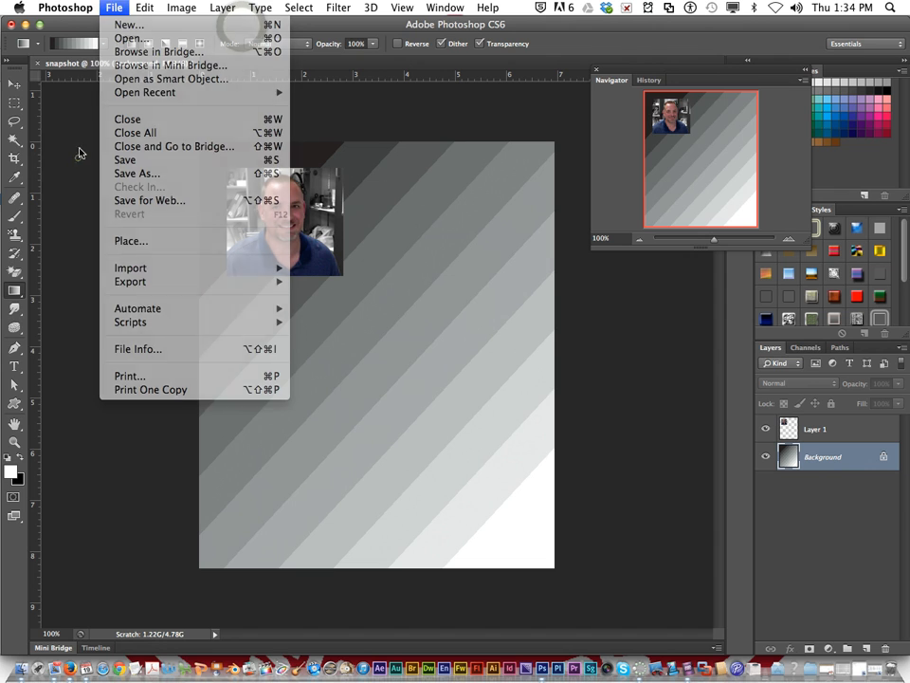
# Step: Choose the Gold gradient preset and apply it diagonally across the Background layer
pyautogui.click(102, 43)
pyautogui.click(89, 82)
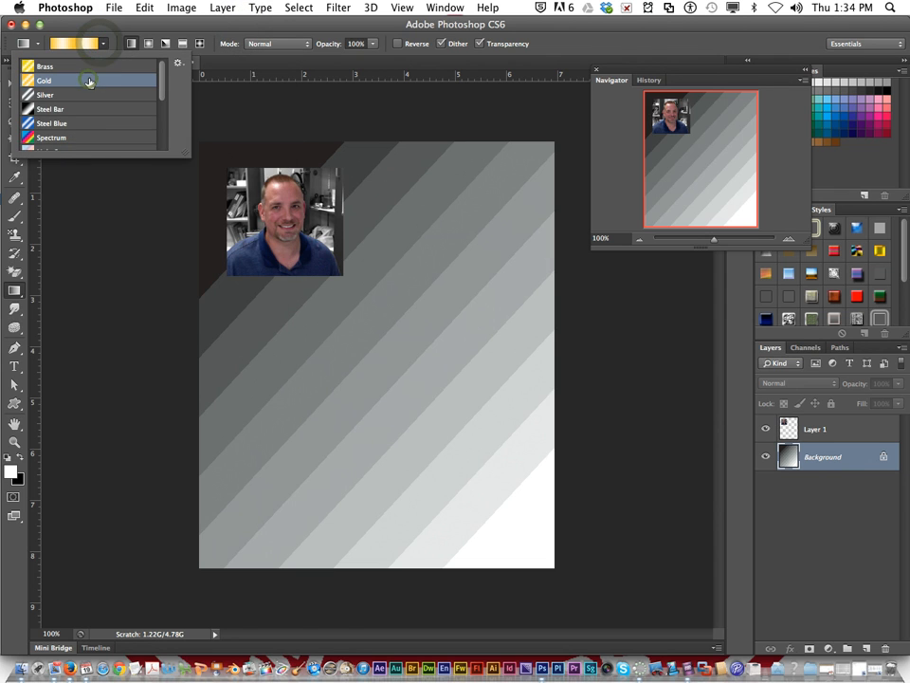
pyautogui.moveTo(211, 250); pyautogui.dragTo(397, 453)
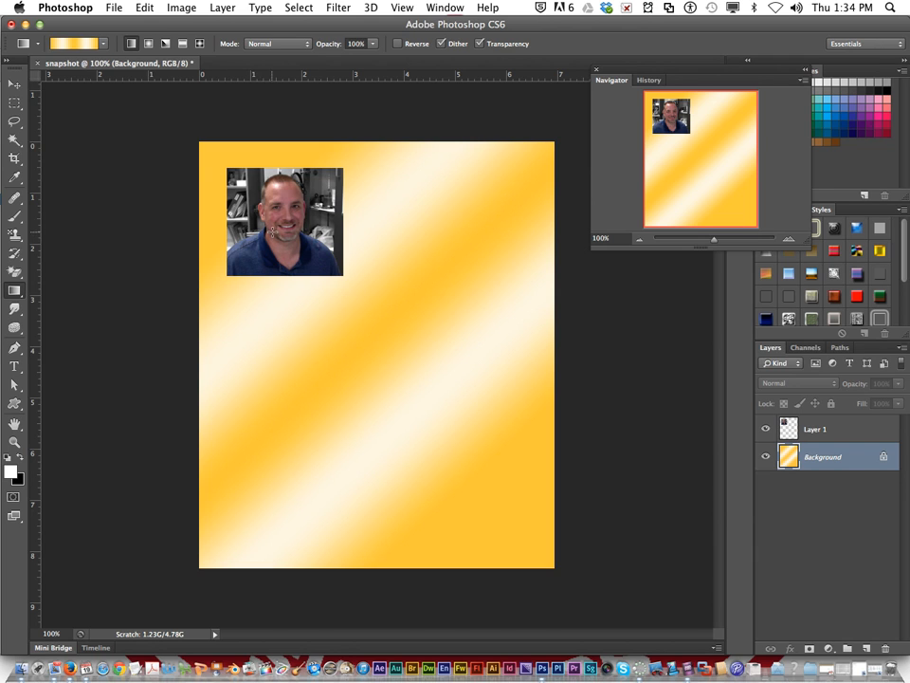
# Step: Set the foreground color to 8b0000 and fill the Background's central gold band with it using the Paint Bucket Tool
pyautogui.moveTo(19, 295); pyautogui.dragTo(75, 301)
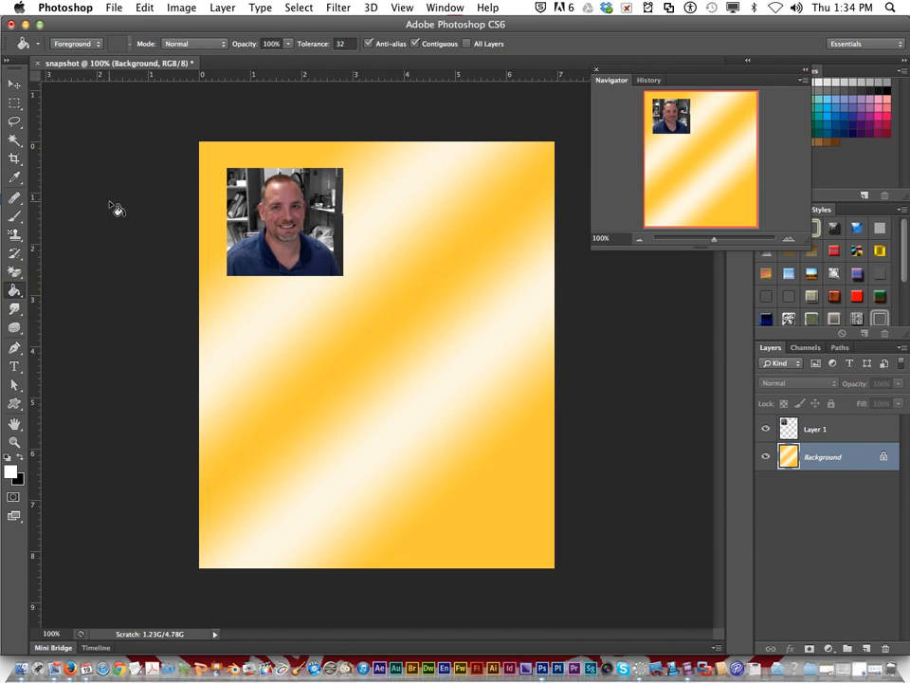
pyautogui.click(11, 472)
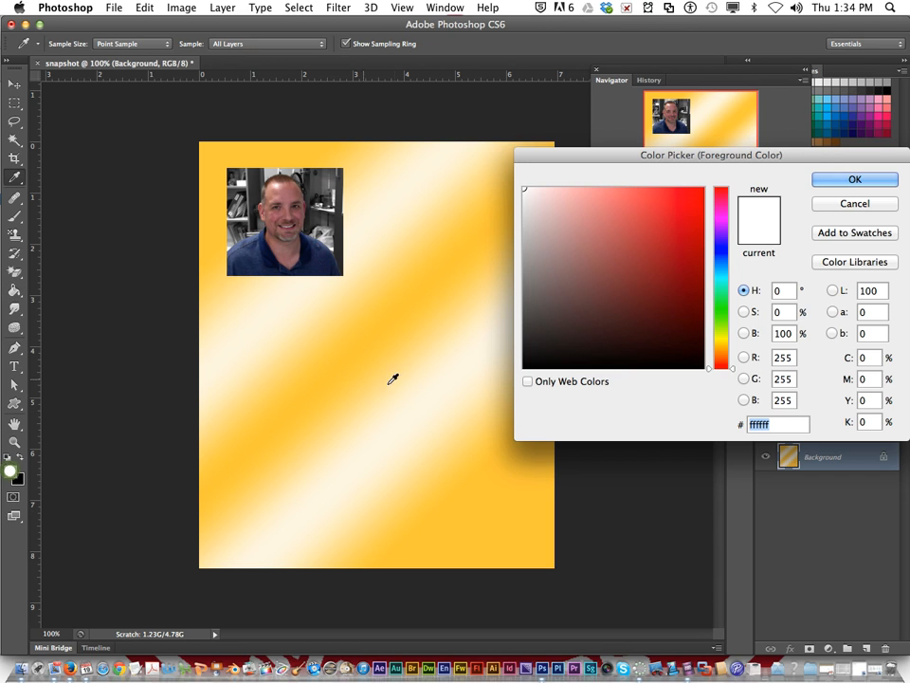
pyautogui.click(685, 263)
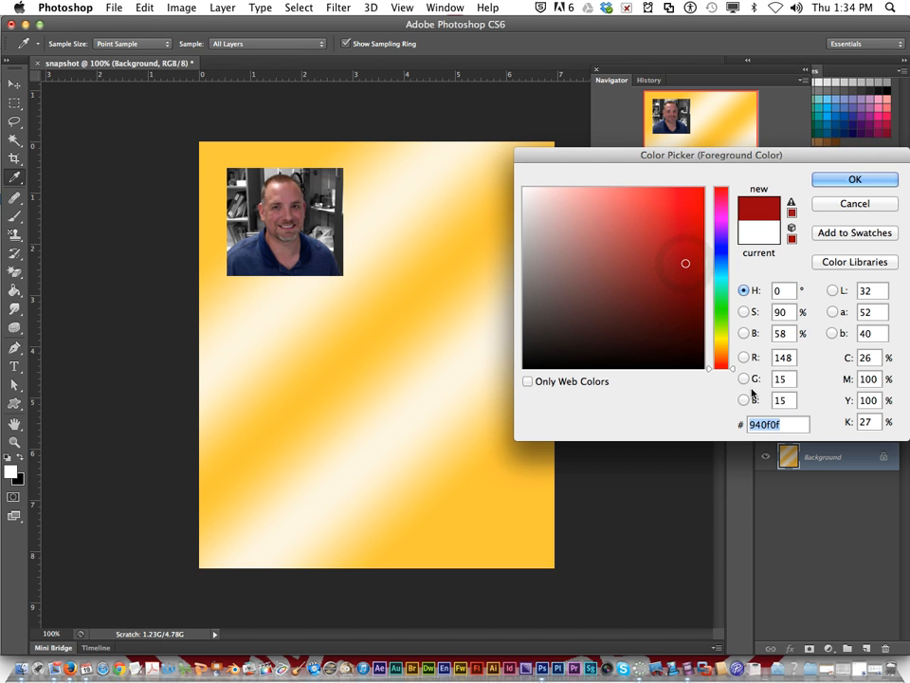
pyautogui.write('8b')
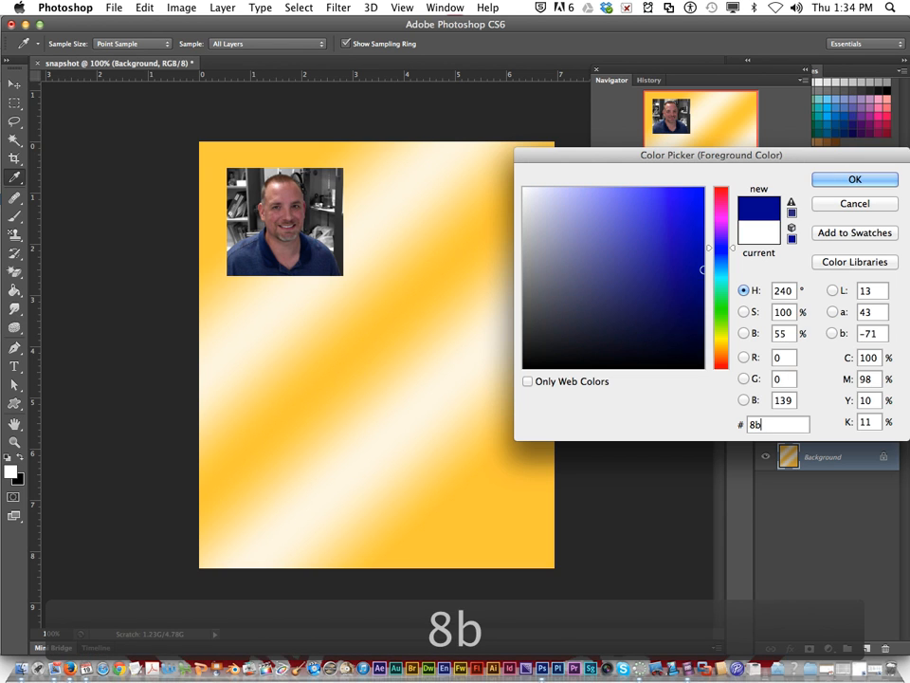
pyautogui.write('0000')
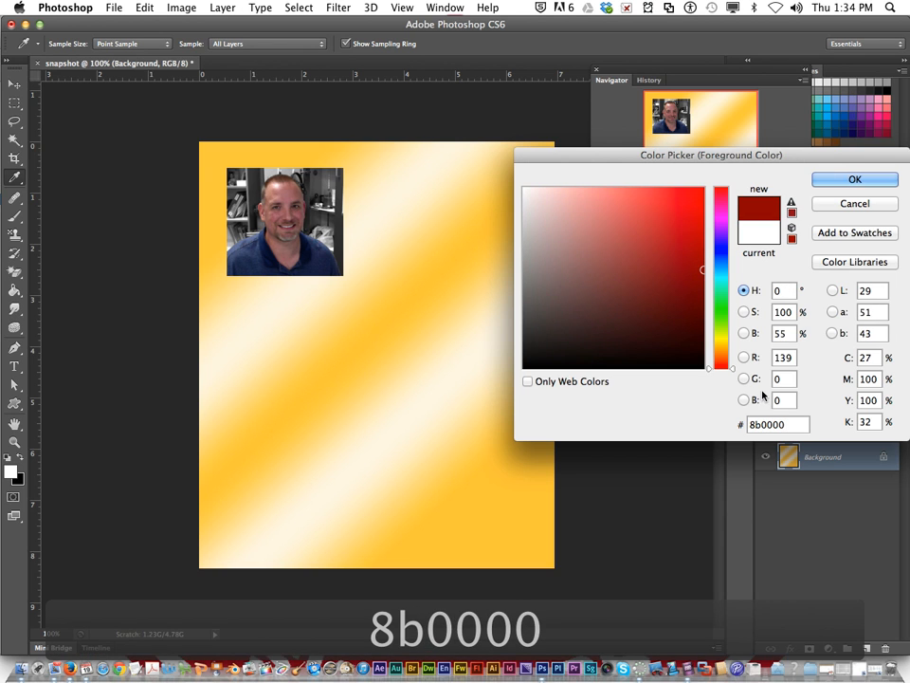
pyautogui.press('Return')
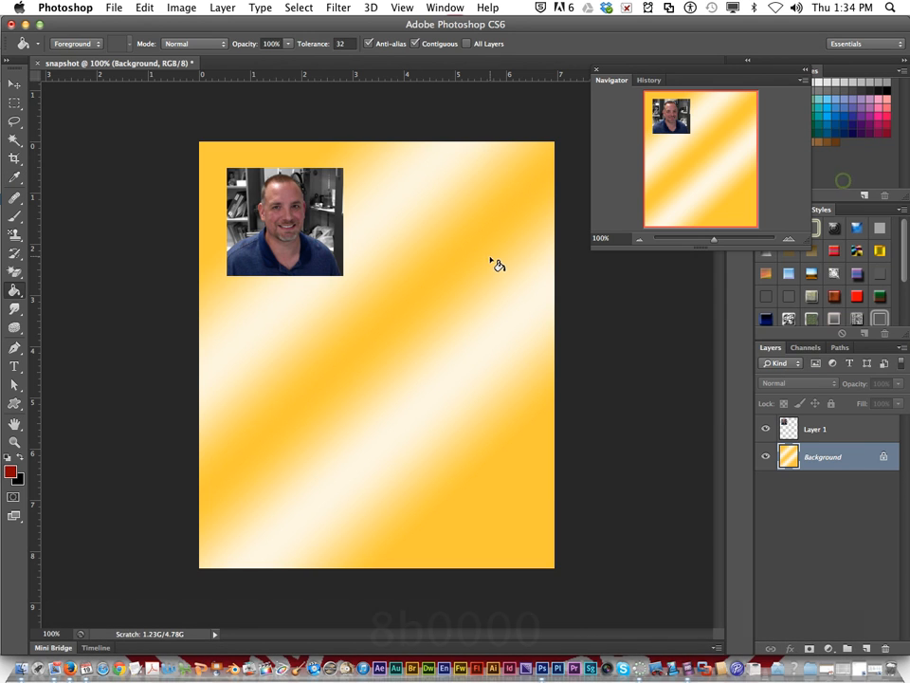
pyautogui.click(473, 267)
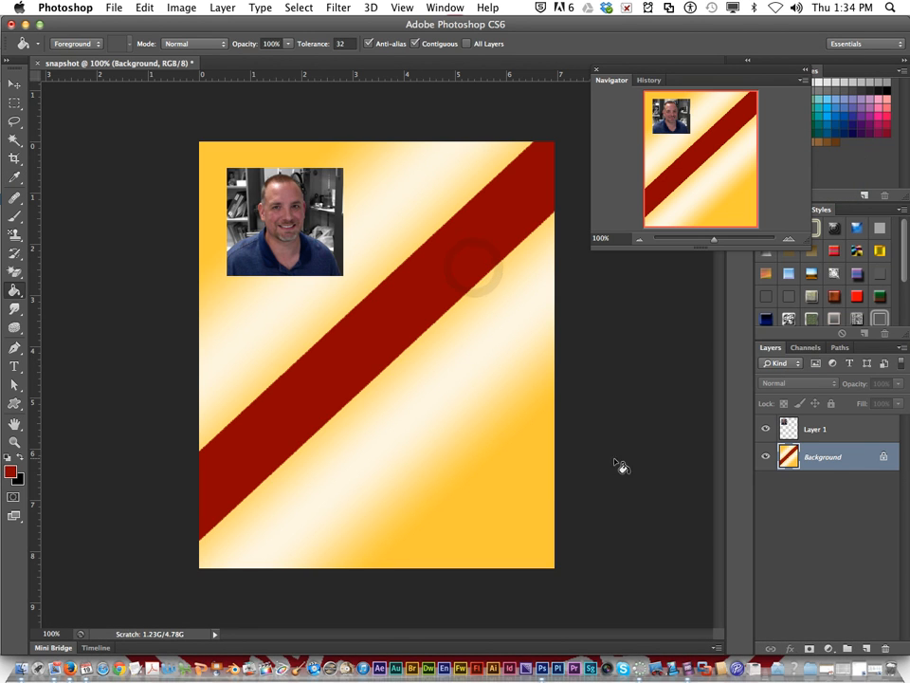
# Step: Convert the Background into a regular layer named Layer 0 and delete it
pyautogui.doubleClick(821, 459)
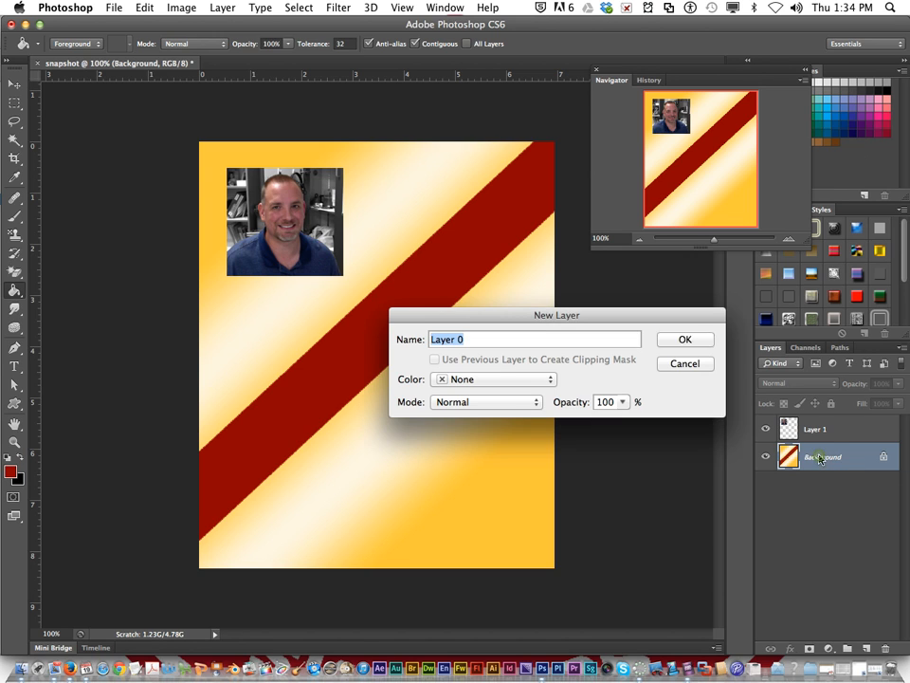
pyautogui.click(685, 338)
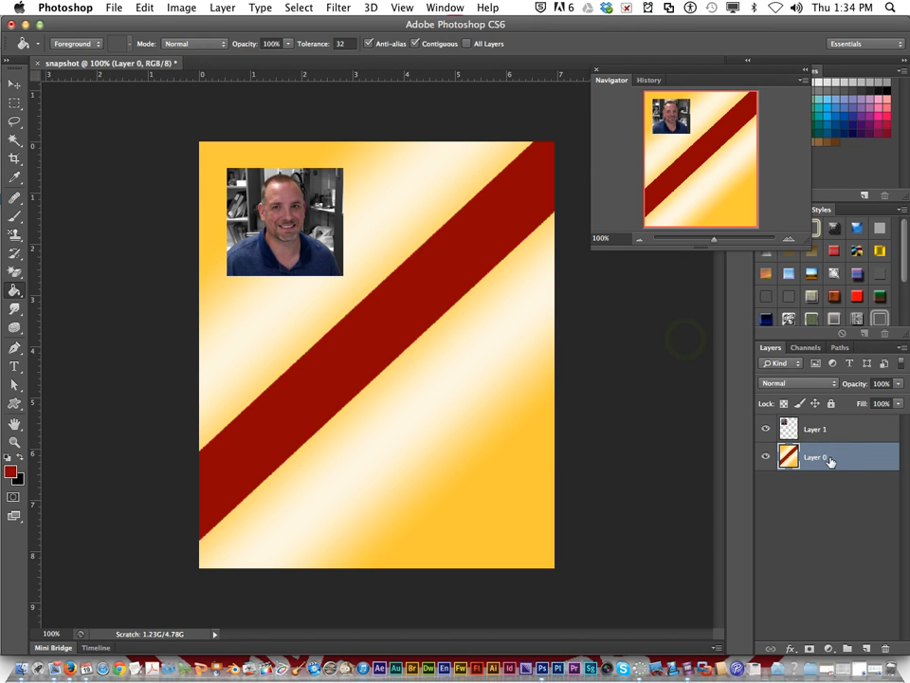
pyautogui.moveTo(830, 458); pyautogui.dragTo(878, 640)
# Step: Fill a new layer beneath the portrait with the dark red foreground color, and select the portrait's layer
pyautogui.click(866, 649)
pyautogui.moveTo(827, 457); pyautogui.dragTo(823, 424)
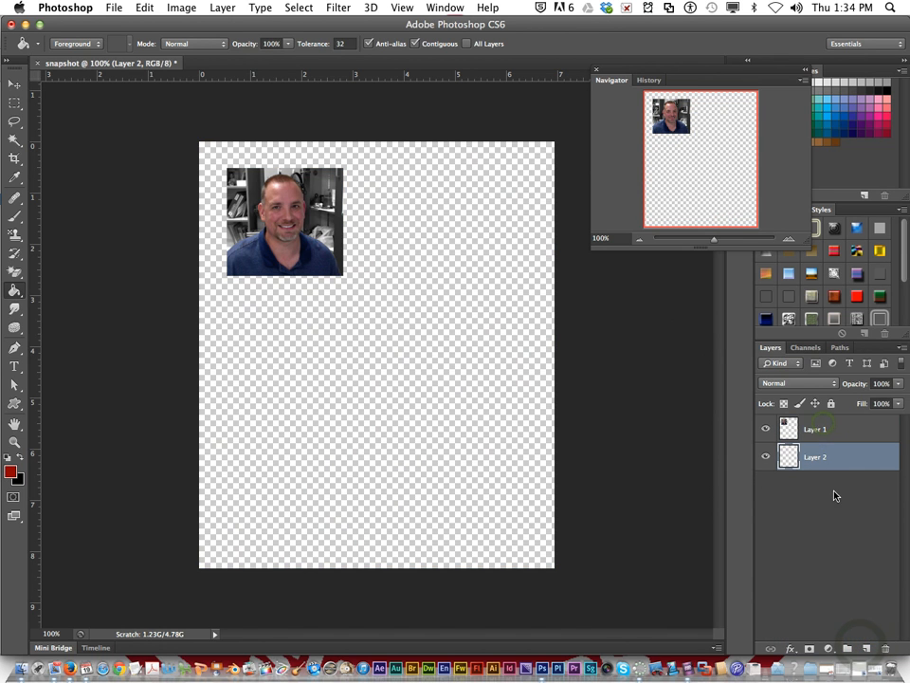
pyautogui.click(392, 361)
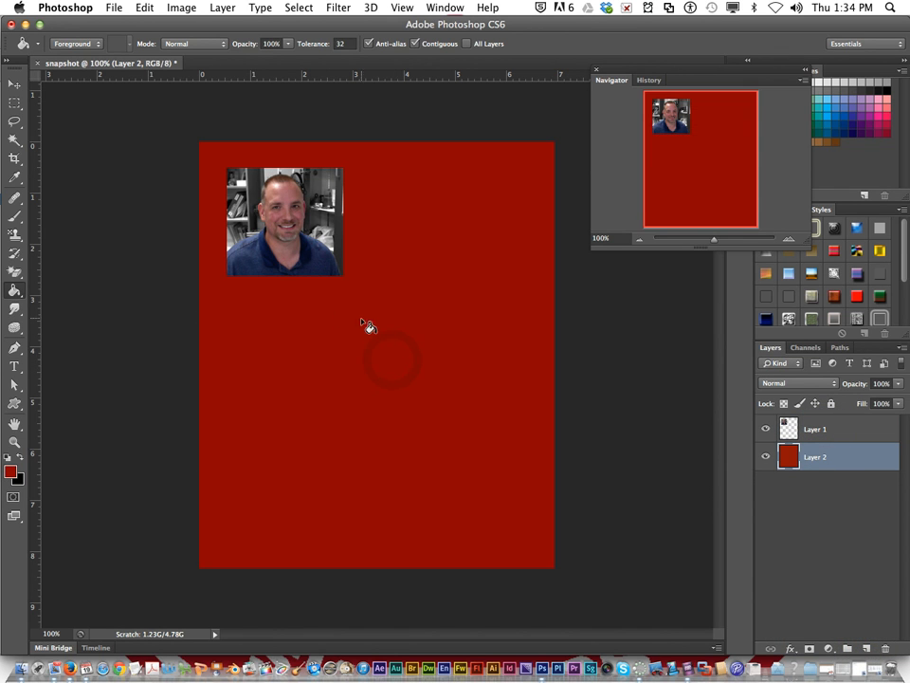
pyautogui.click(842, 432)
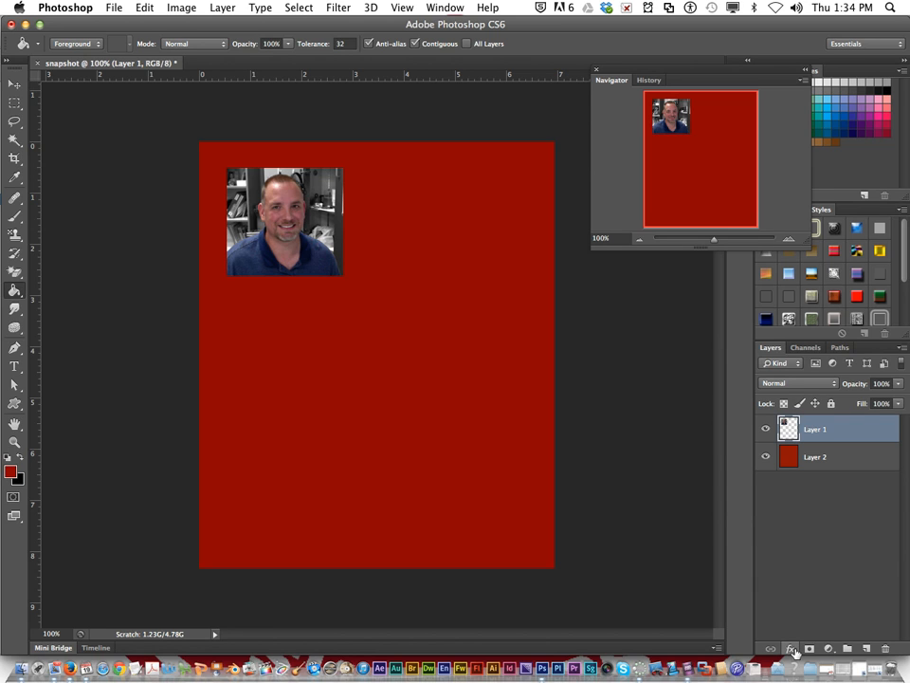
# Step: Add a Stroke layer style to the portrait's layer and set its size to 10 px
pyautogui.click(792, 649)
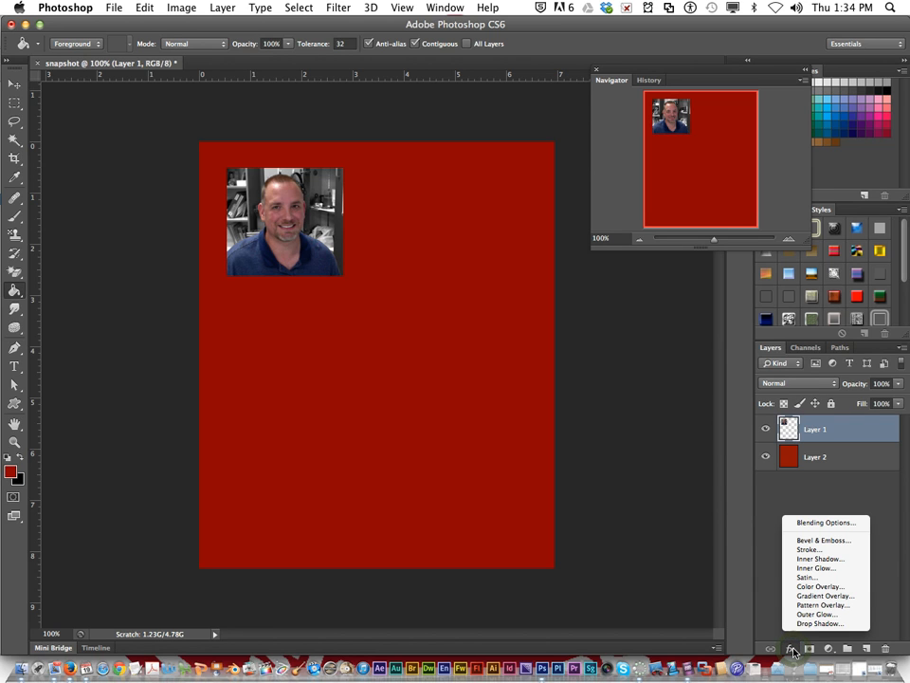
pyautogui.click(802, 550)
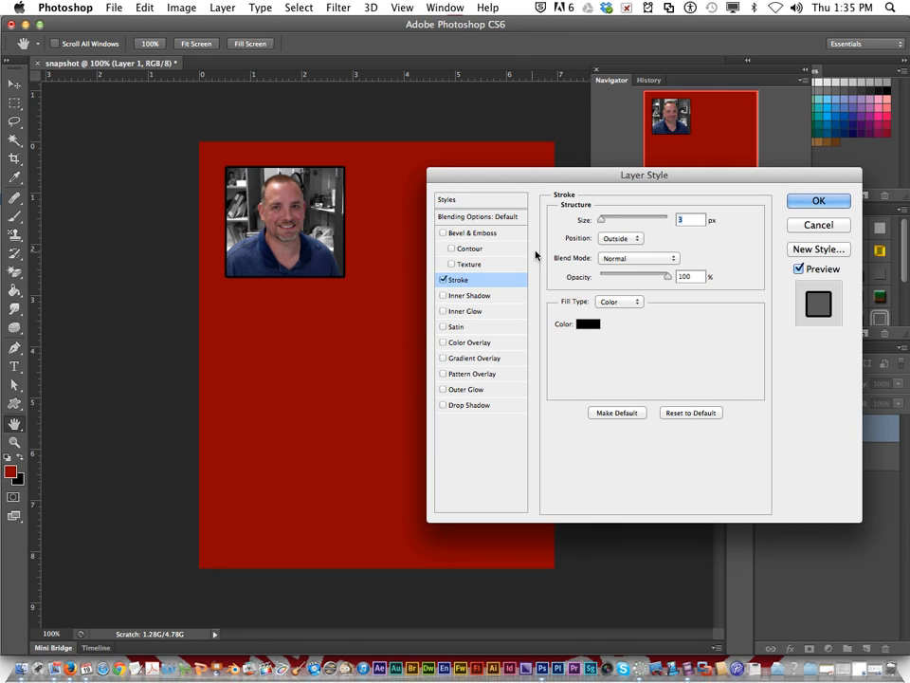
pyautogui.moveTo(602, 219); pyautogui.dragTo(604, 219)
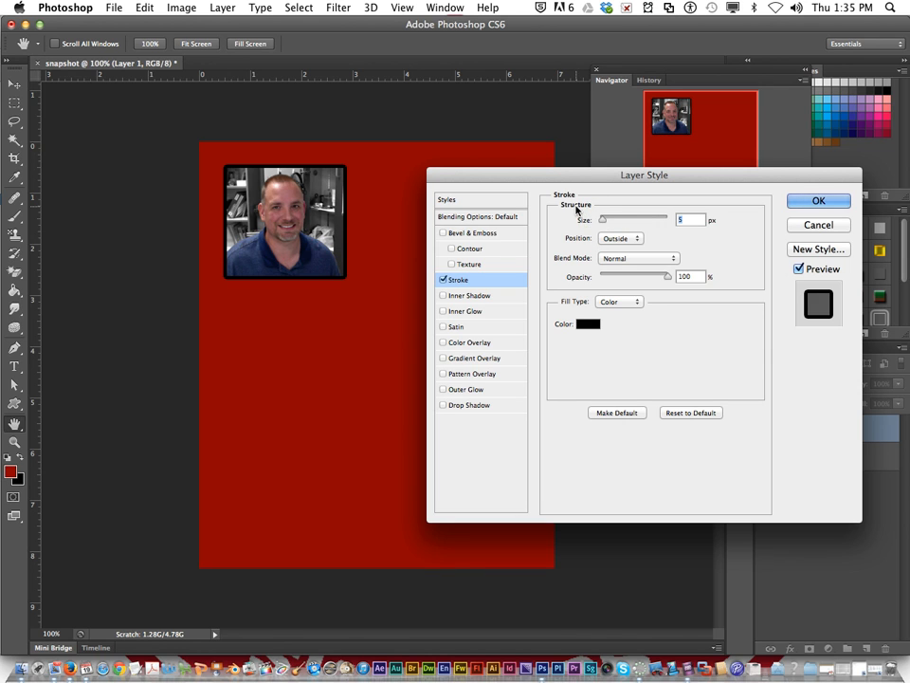
pyautogui.moveTo(604, 221); pyautogui.dragTo(610, 224)
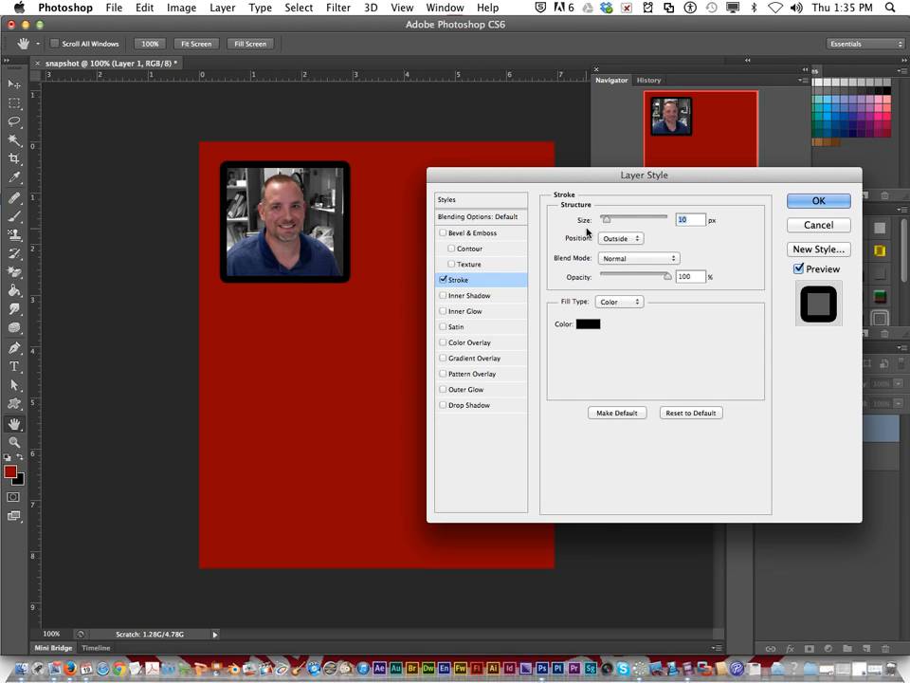
# Step: Try the Inside and Center positions for the portrait's stroke, and return it to Outside
pyautogui.click(622, 239)
pyautogui.click(624, 247)
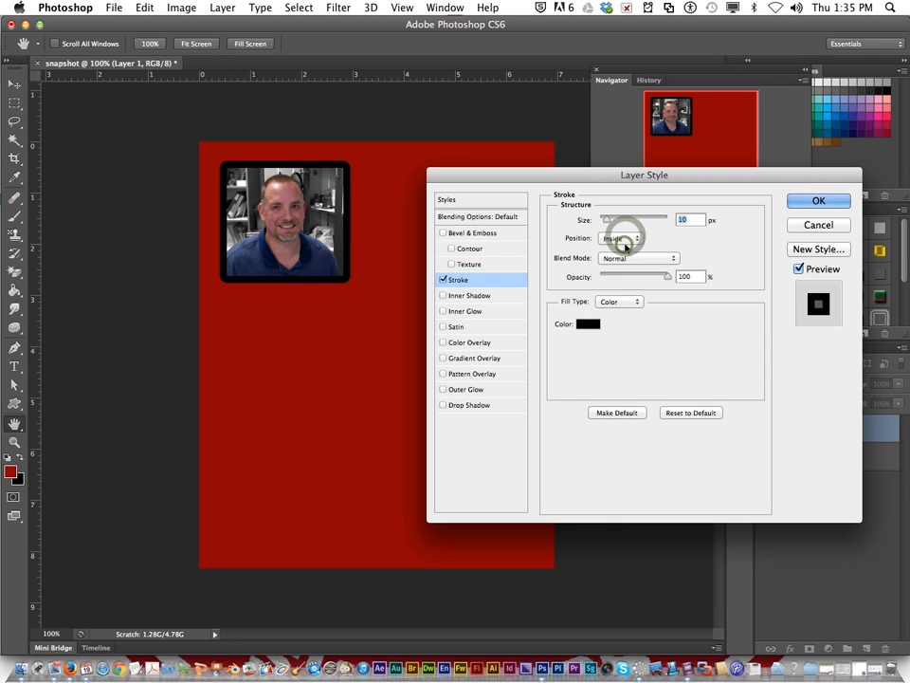
pyautogui.click(629, 239)
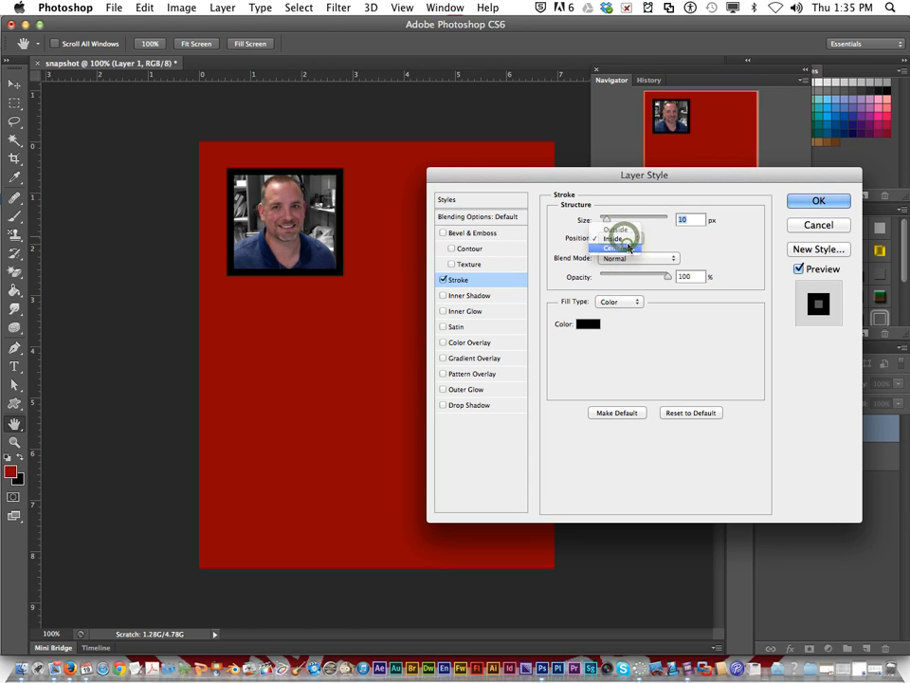
pyautogui.click(627, 247)
pyautogui.click(626, 241)
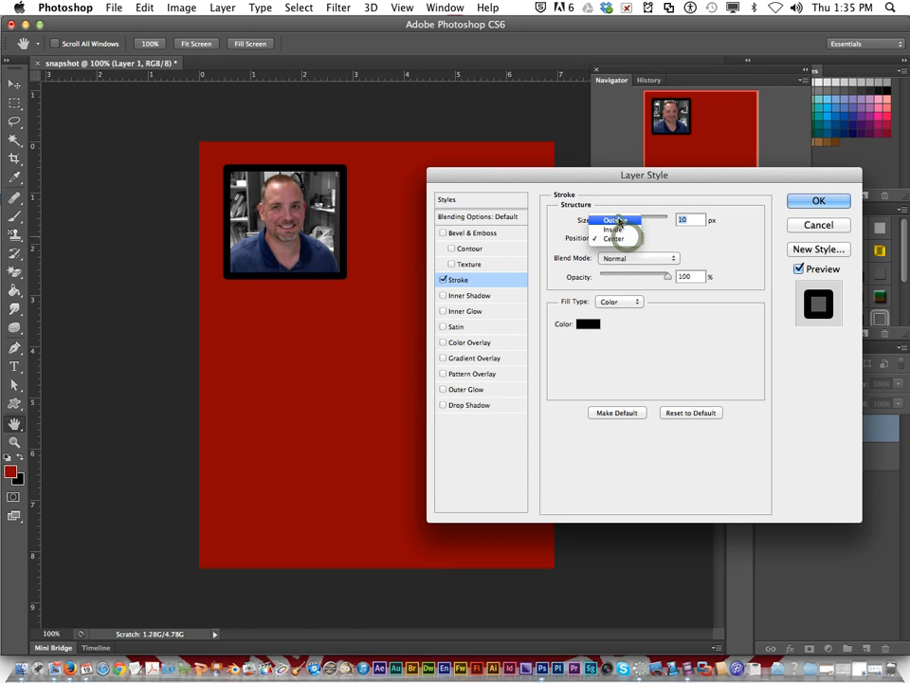
pyautogui.click(614, 226)
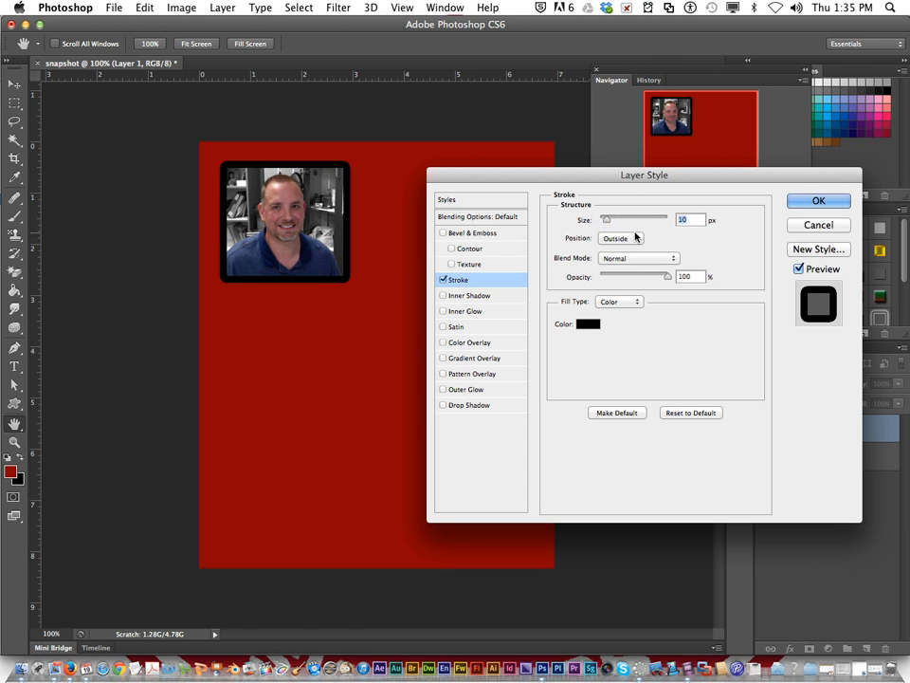
# Step: Keep the stroke's opacity at 100%, try the Gradient fill type, and change the fill type to Pattern
pyautogui.moveTo(665, 281)
pyautogui.mouseDown()
pyautogui.moveTo(622, 285)
pyautogui.moveTo(613, 298)
pyautogui.moveTo(671, 283)
pyautogui.mouseUp()
pyautogui.click(640, 302)
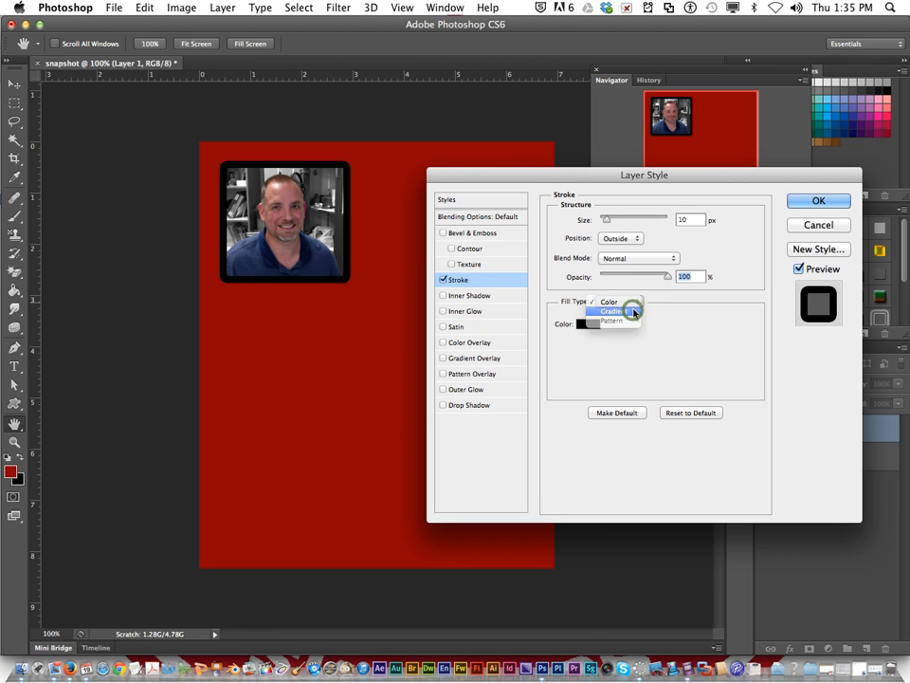
pyautogui.click(639, 311)
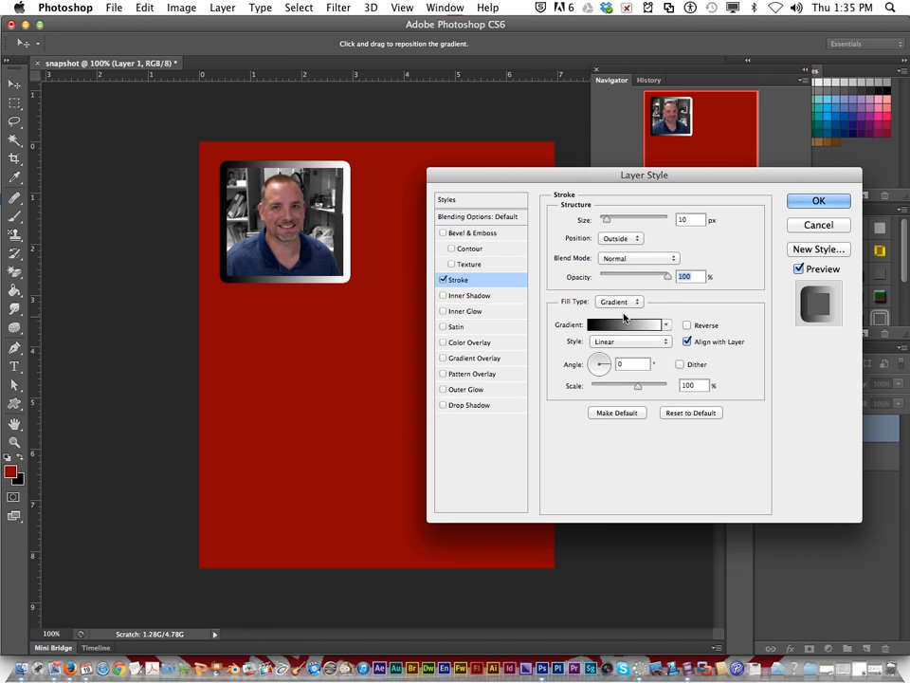
pyautogui.click(625, 304)
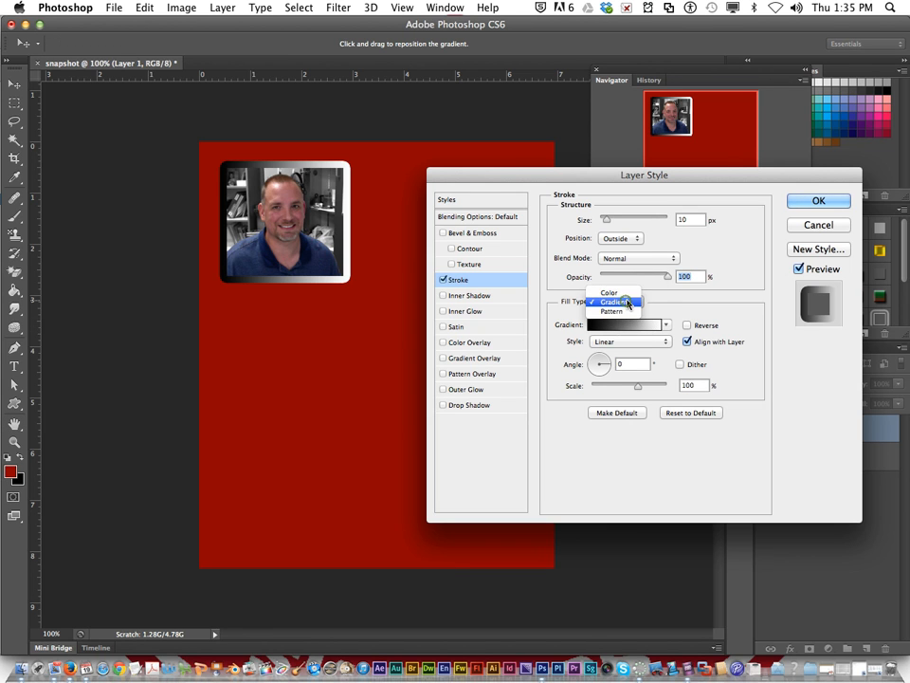
pyautogui.click(627, 311)
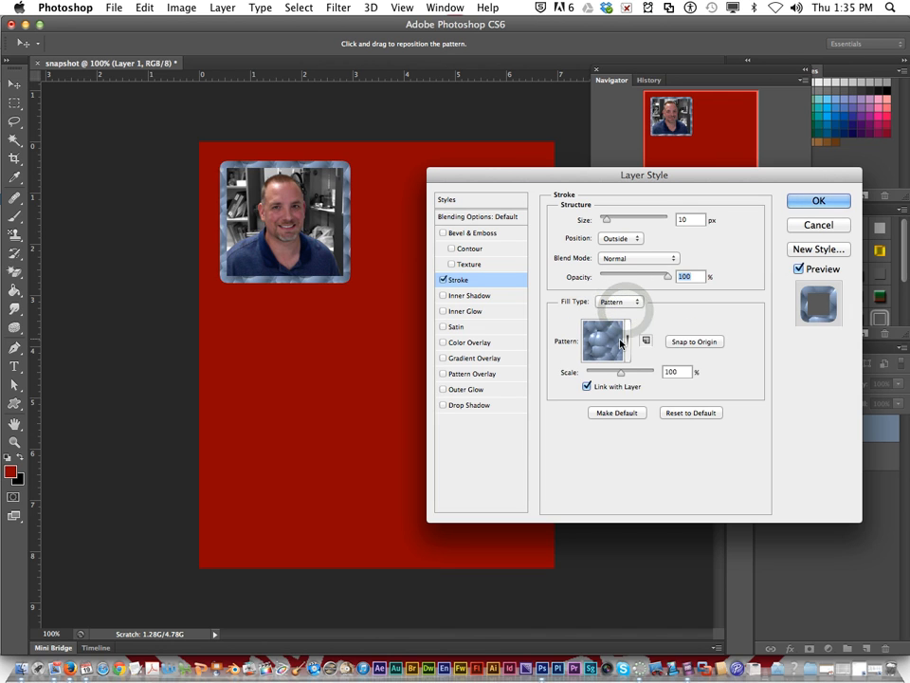
# Step: Try several stroke patterns, including Zebra and Tiles-Smooth, and choose the black-and-white cracked mosaic pattern
pyautogui.click(627, 341)
pyautogui.click(559, 381)
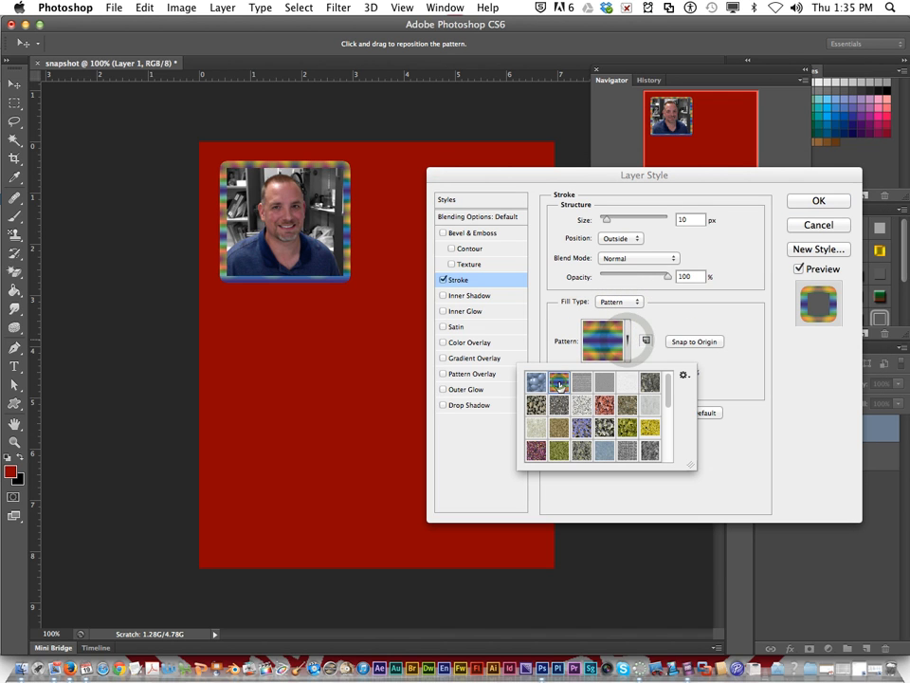
pyautogui.moveTo(666, 393); pyautogui.dragTo(667, 439)
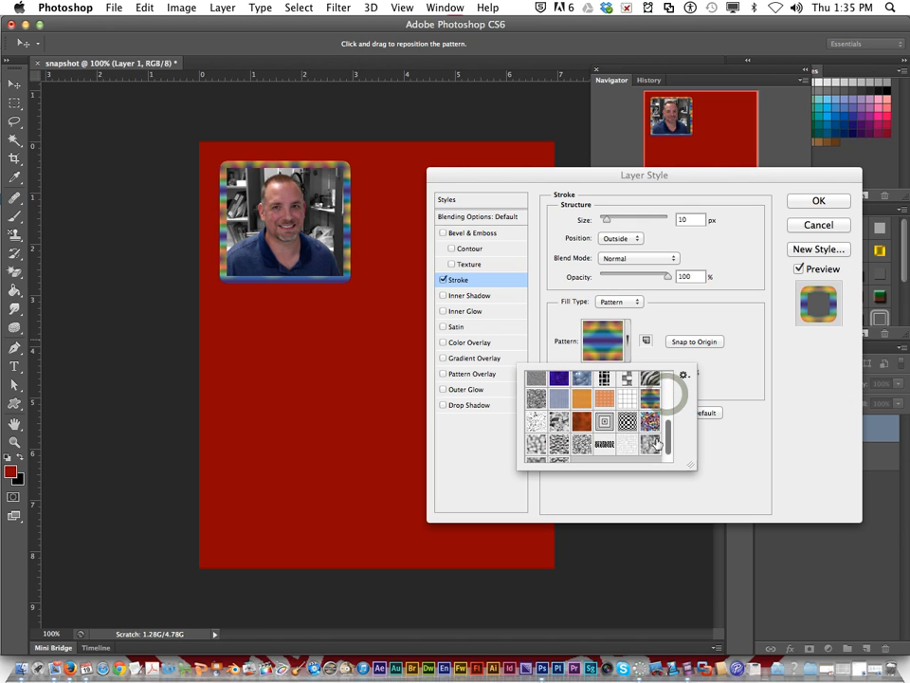
pyautogui.click(649, 379)
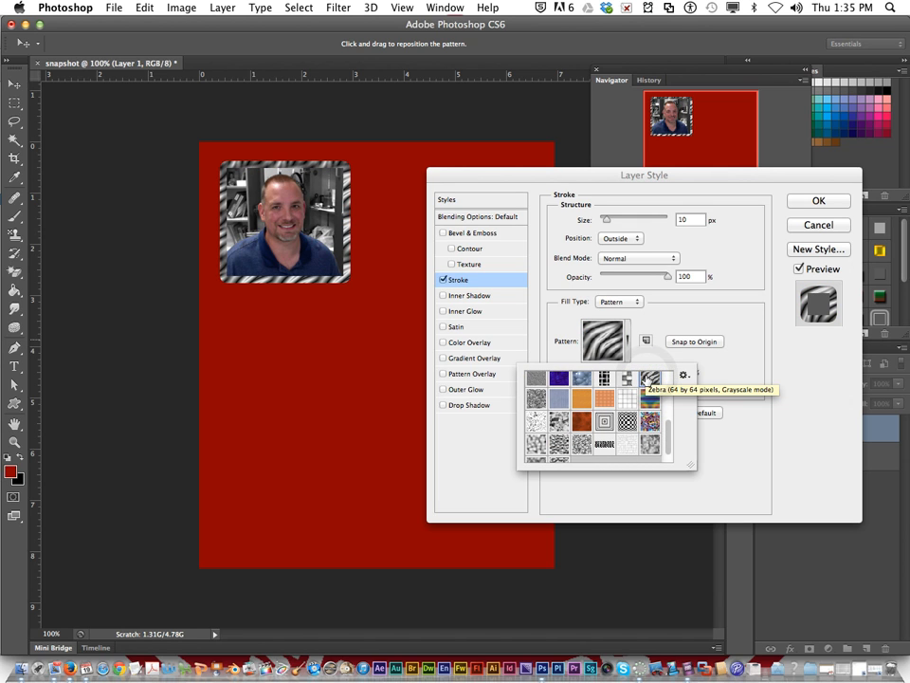
pyautogui.click(648, 407)
pyautogui.click(626, 400)
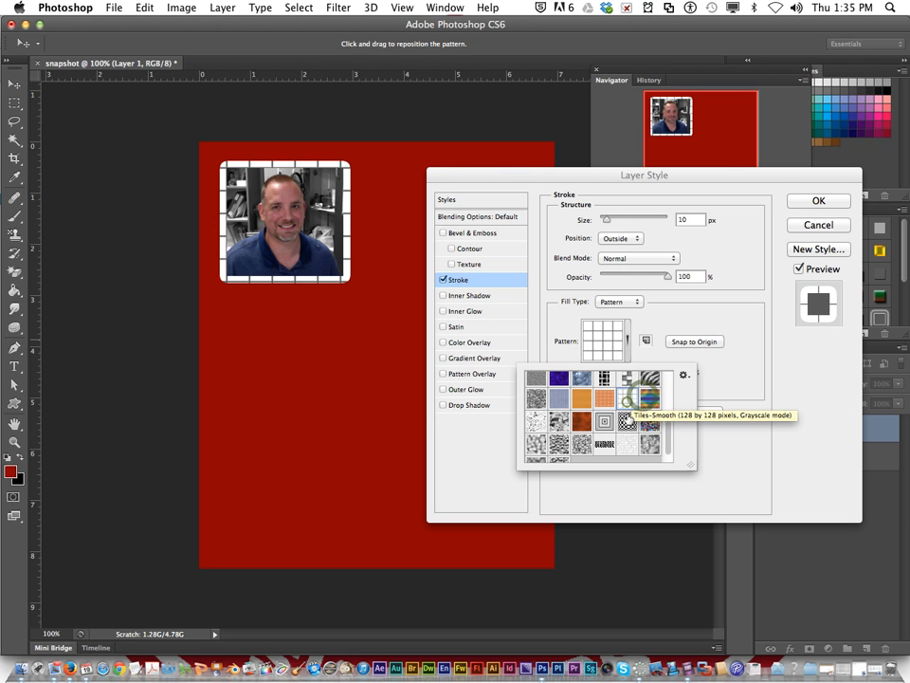
pyautogui.click(626, 422)
pyautogui.click(603, 444)
pyautogui.click(573, 444)
pyautogui.click(554, 444)
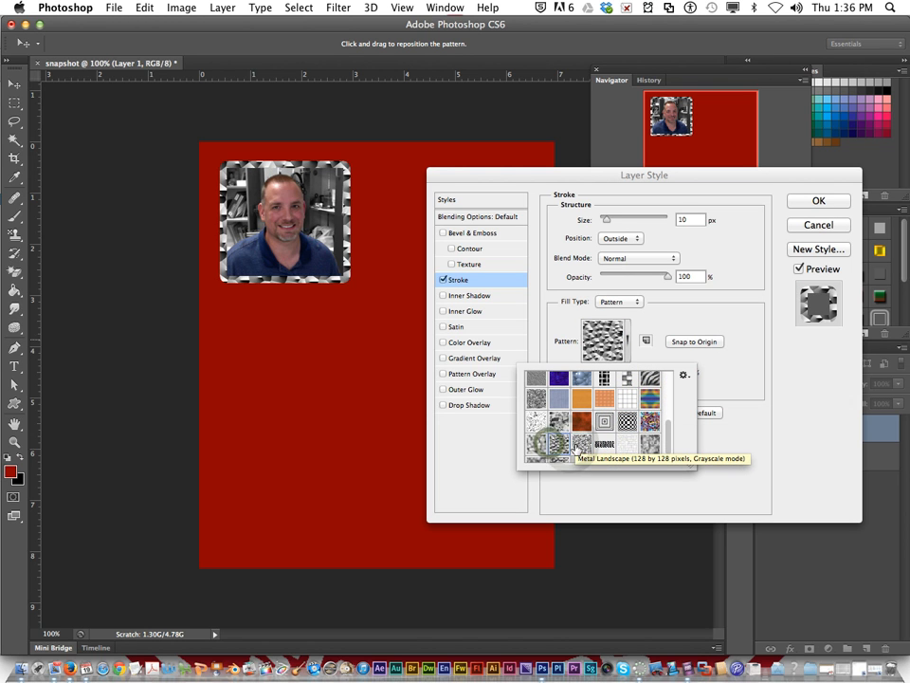
pyautogui.click(576, 443)
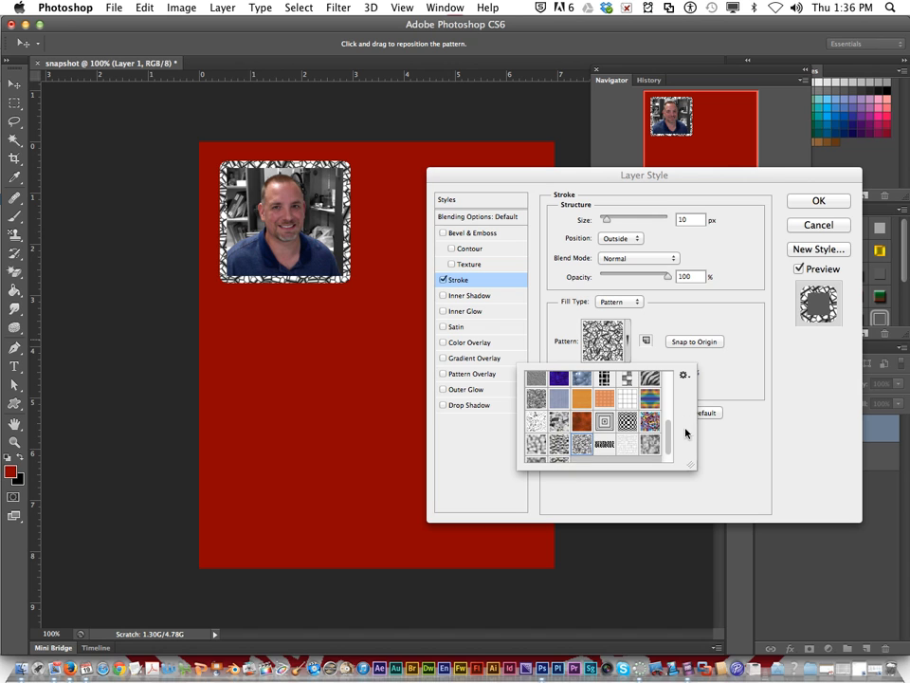
# Step: Try further patterns on the portrait's stroke, including the blue, purple, floral, woven, white tile and Zebra ones
pyautogui.moveTo(670, 435); pyautogui.dragTo(671, 445)
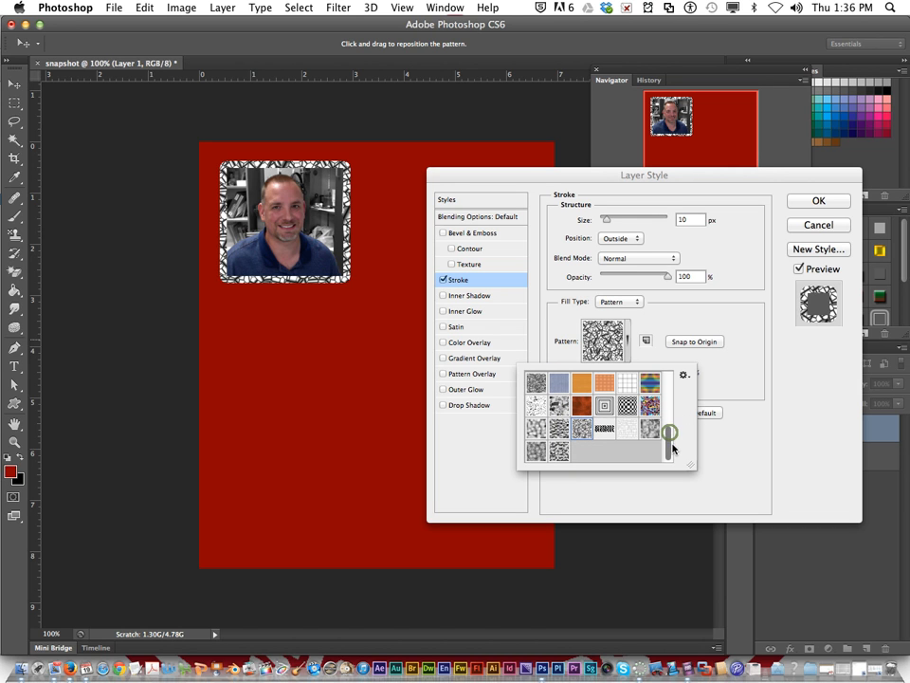
pyautogui.click(560, 453)
pyautogui.click(540, 450)
pyautogui.click(556, 426)
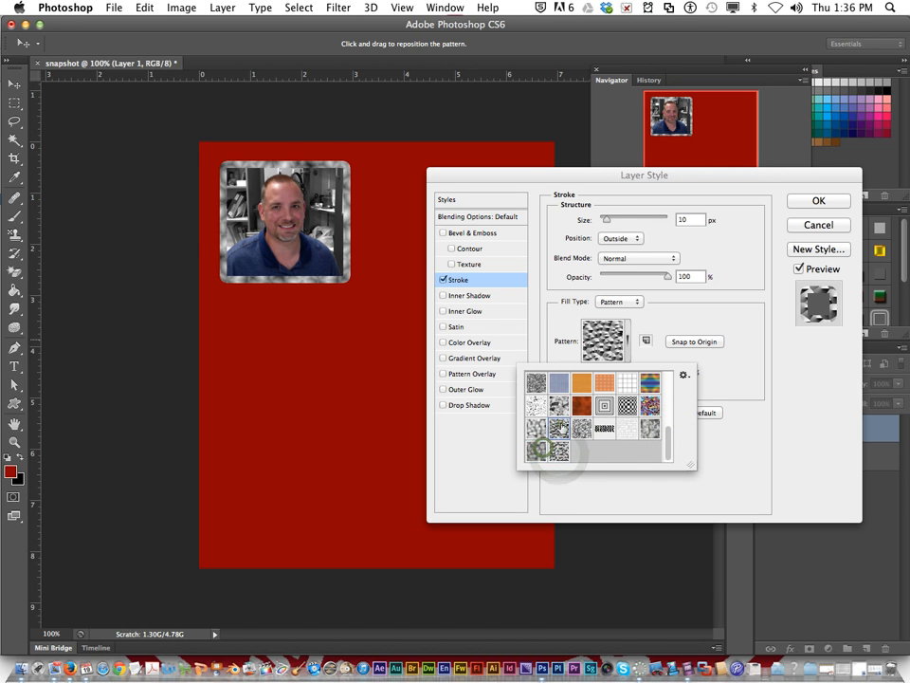
pyautogui.scroll(1, 556, 424)
pyautogui.scroll(2, 559, 424)
pyautogui.click(558, 416)
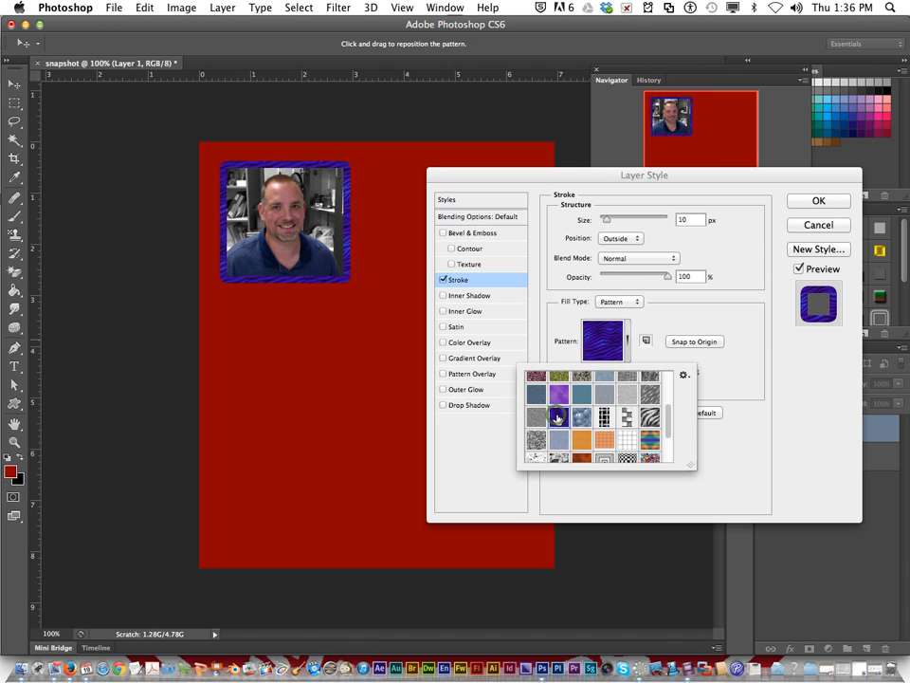
pyautogui.click(558, 395)
pyautogui.click(536, 376)
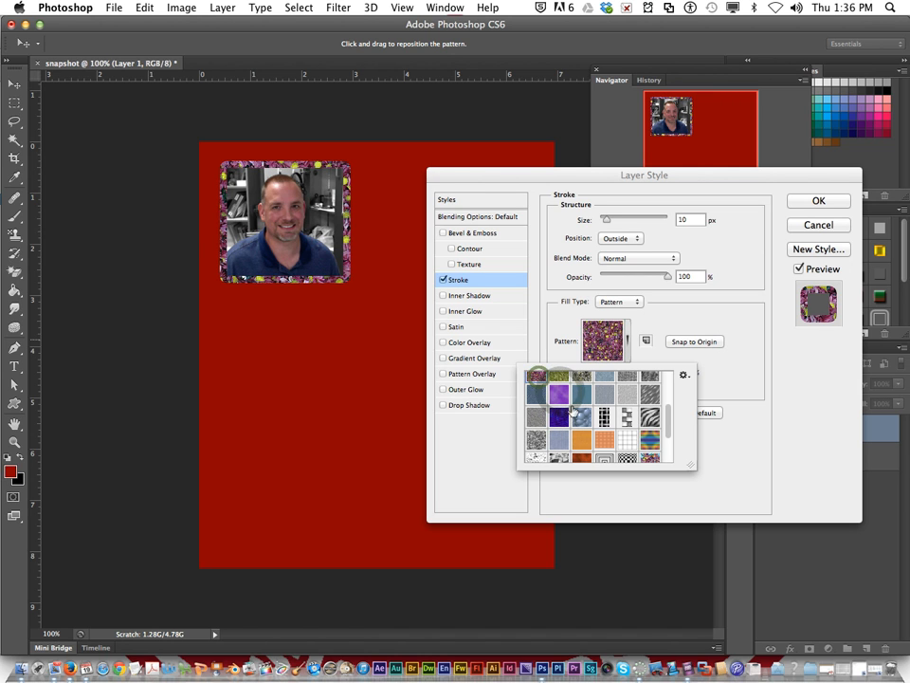
pyautogui.click(602, 415)
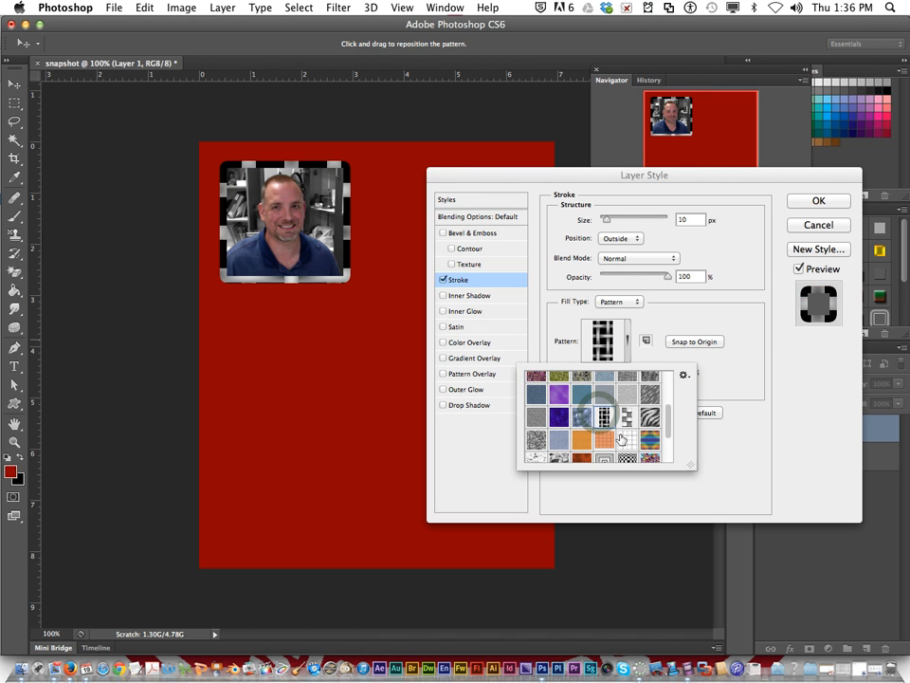
pyautogui.click(630, 438)
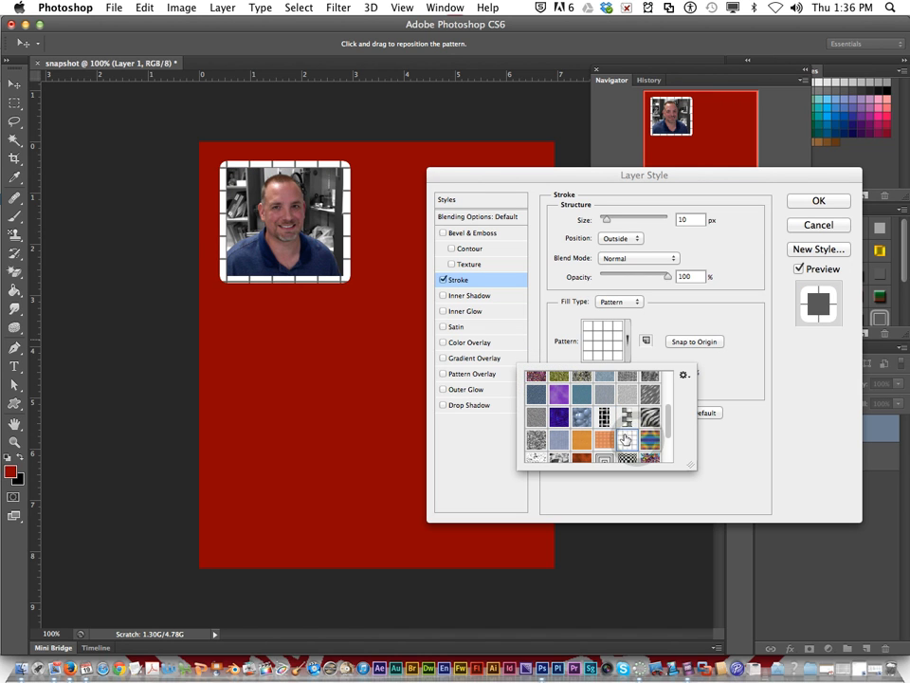
pyautogui.click(653, 417)
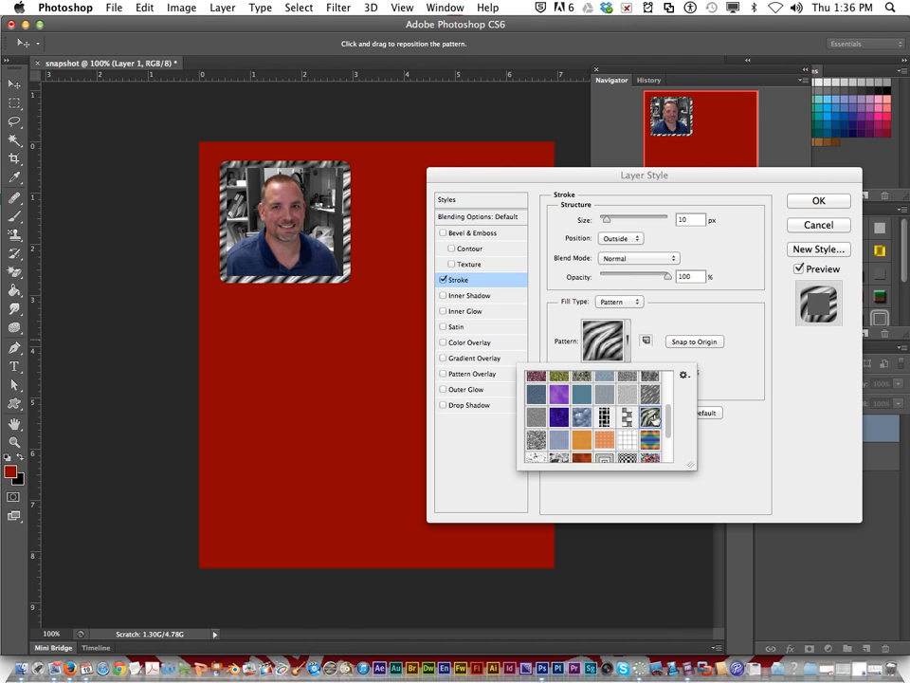
# Step: Compare the concentric-square and satin-like patterns, and settle on the black-and-white cracked mosaic pattern for the stroke
pyautogui.scroll(-1, 607, 446)
pyautogui.click(605, 451)
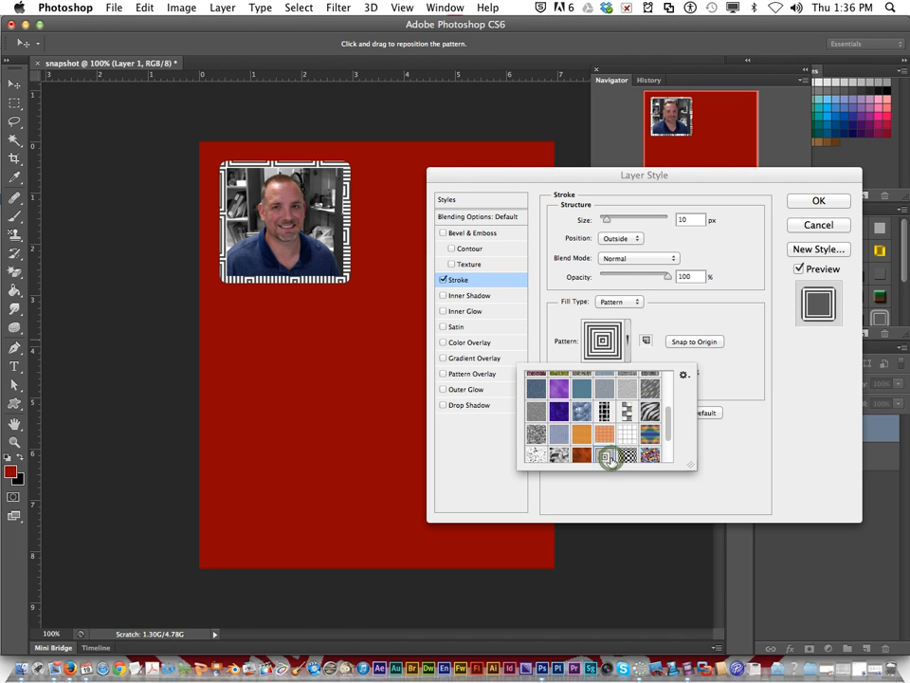
pyautogui.click(569, 445)
pyautogui.scroll(-1, 569, 446)
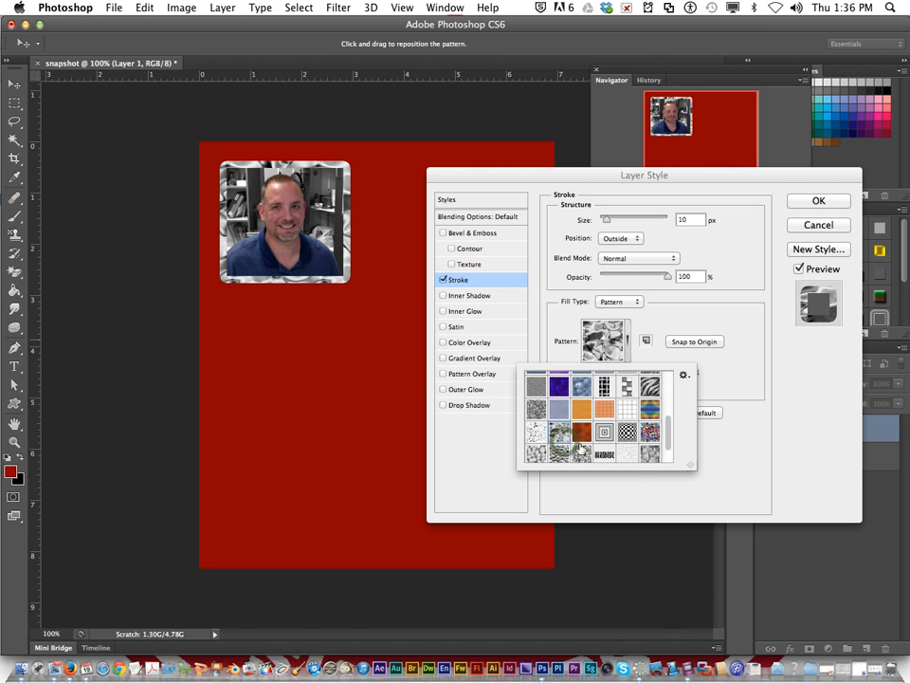
pyautogui.click(599, 458)
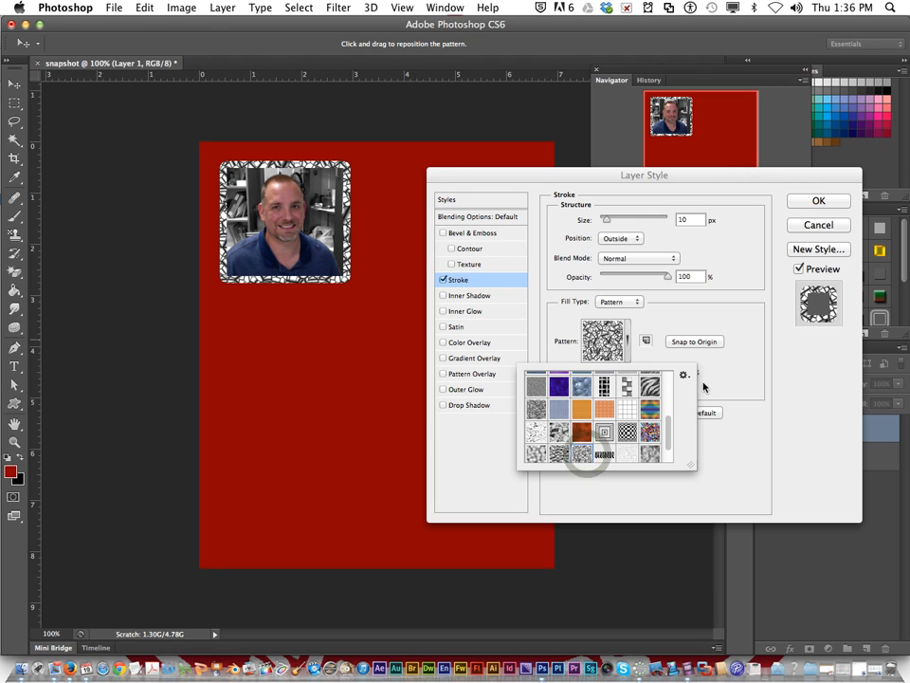
pyautogui.click(774, 220)
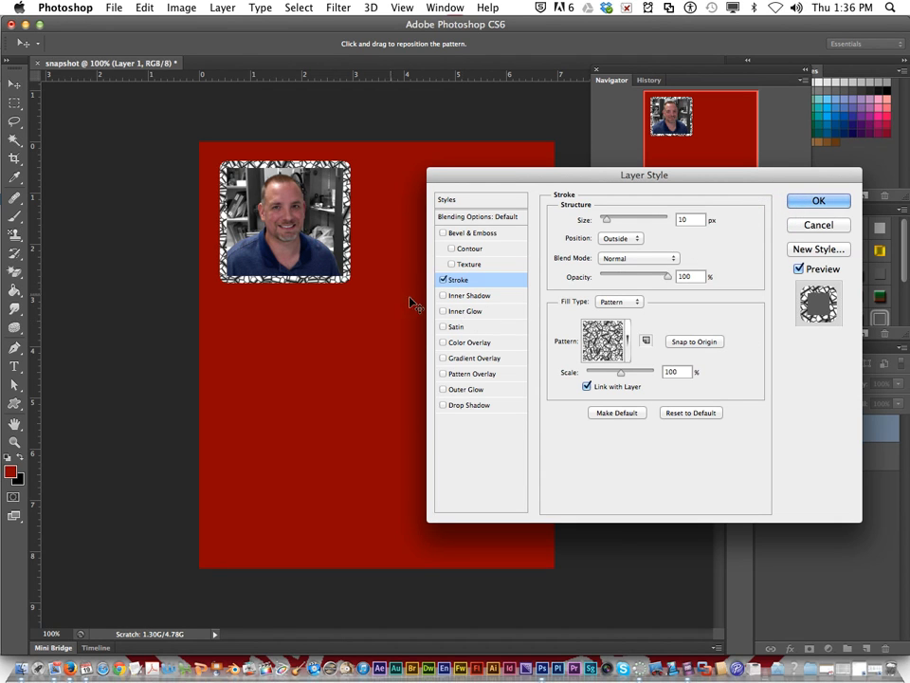
# Step: Add a Drop Shadow to the portrait with a distance of 27 px and a size of 29 px
pyautogui.click(445, 406)
pyautogui.click(498, 405)
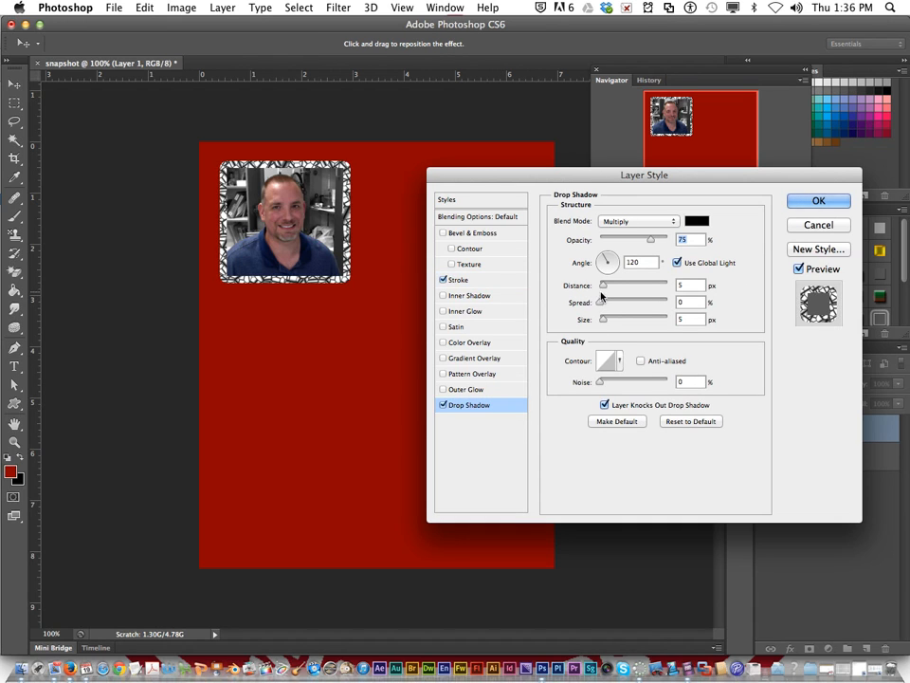
pyautogui.click(606, 322)
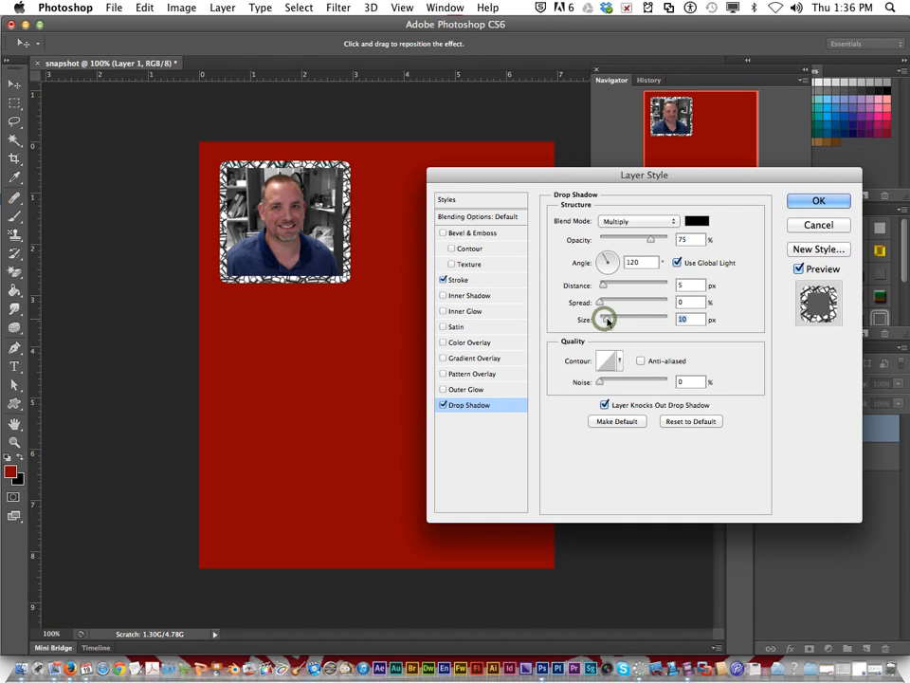
pyautogui.moveTo(603, 284); pyautogui.dragTo(620, 284)
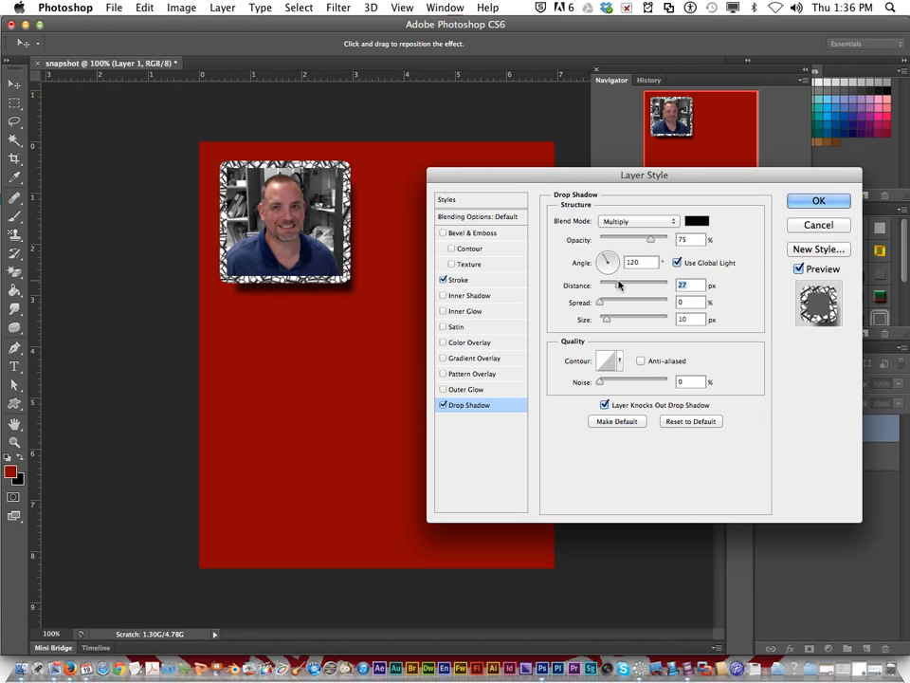
pyautogui.moveTo(616, 319); pyautogui.dragTo(610, 322)
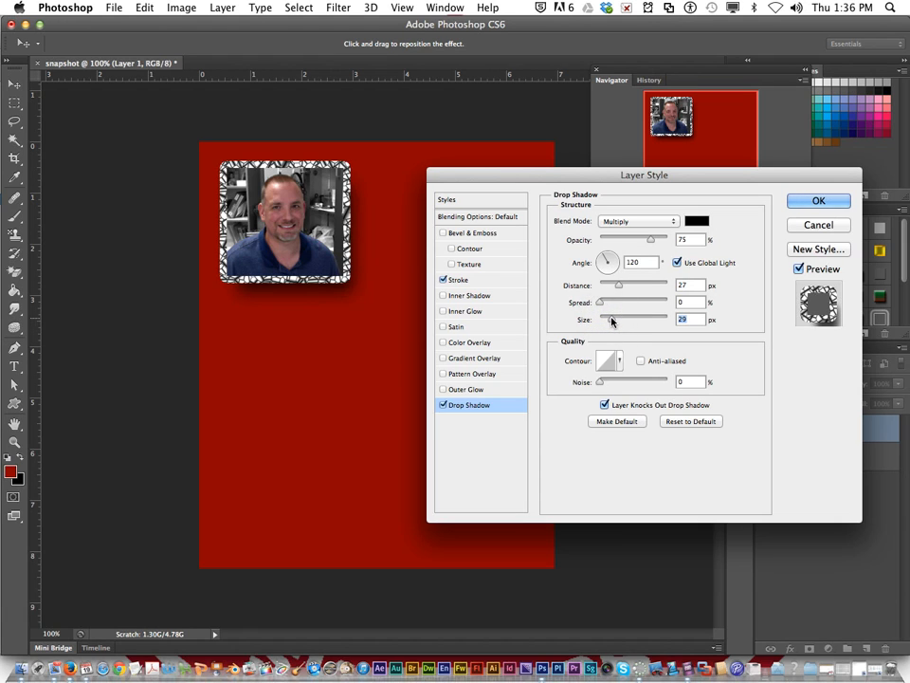
# Step: Reduce the portrait's stroke size to 5 px and return to the Drop Shadow settings
pyautogui.click(474, 280)
pyautogui.moveTo(607, 219); pyautogui.dragTo(603, 224)
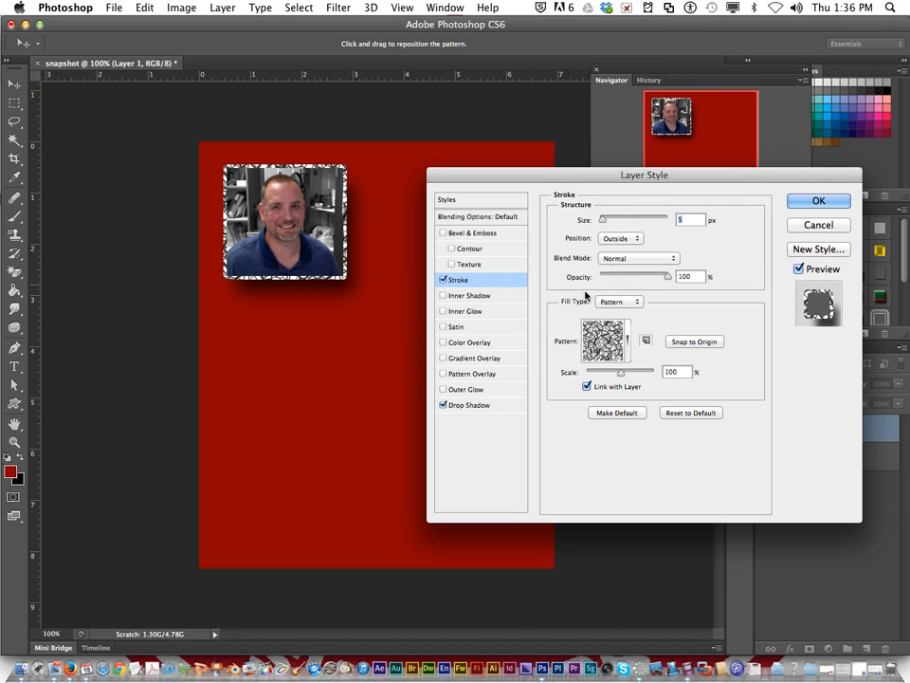
pyautogui.click(476, 408)
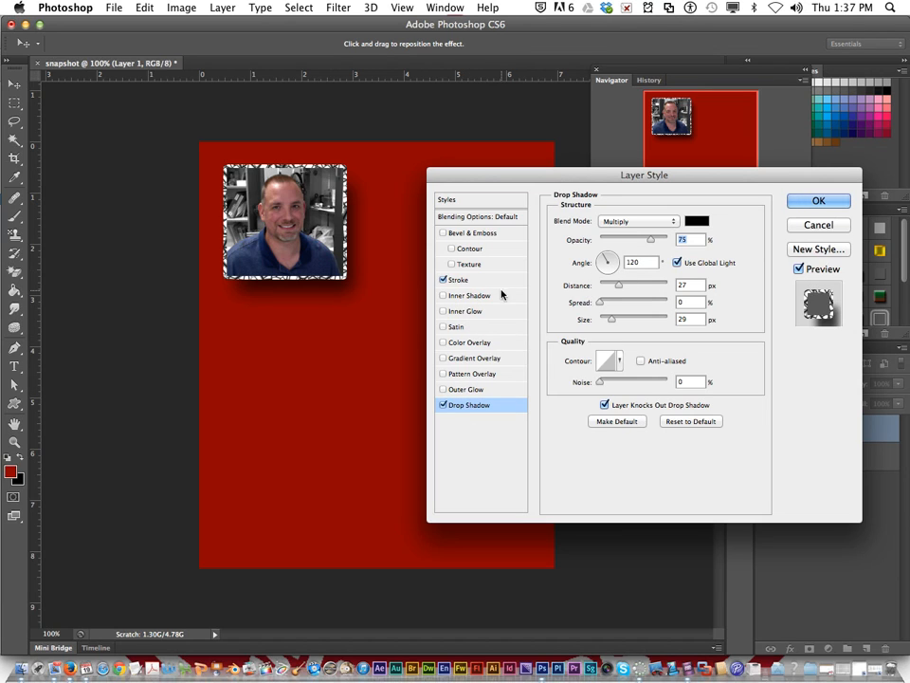
# Step: Preview Bevel & Emboss on the portrait, leave it disabled, and apply the layer style settings
pyautogui.click(444, 234)
pyautogui.click(443, 235)
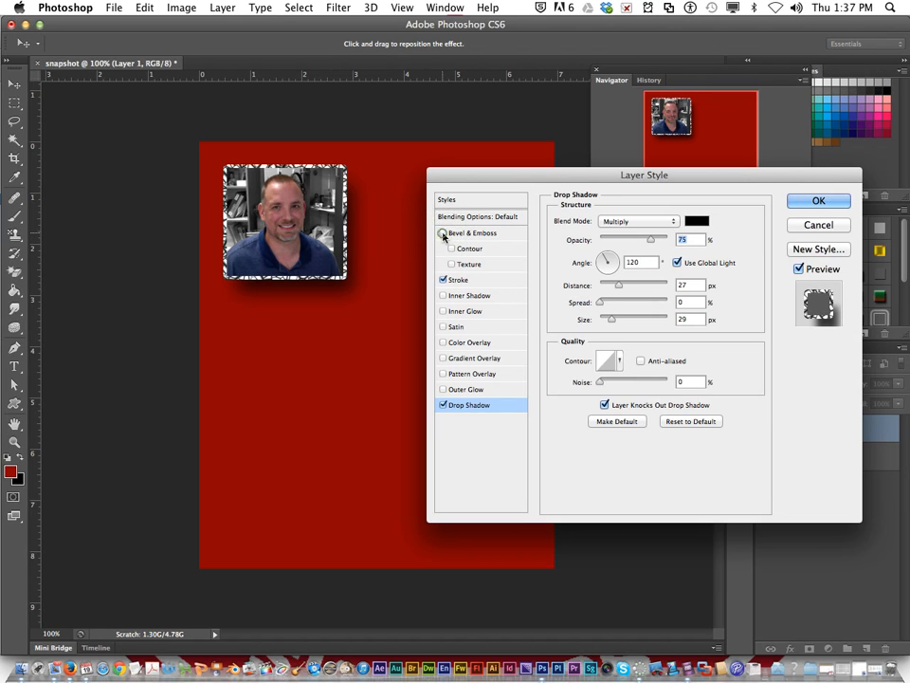
pyautogui.click(815, 201)
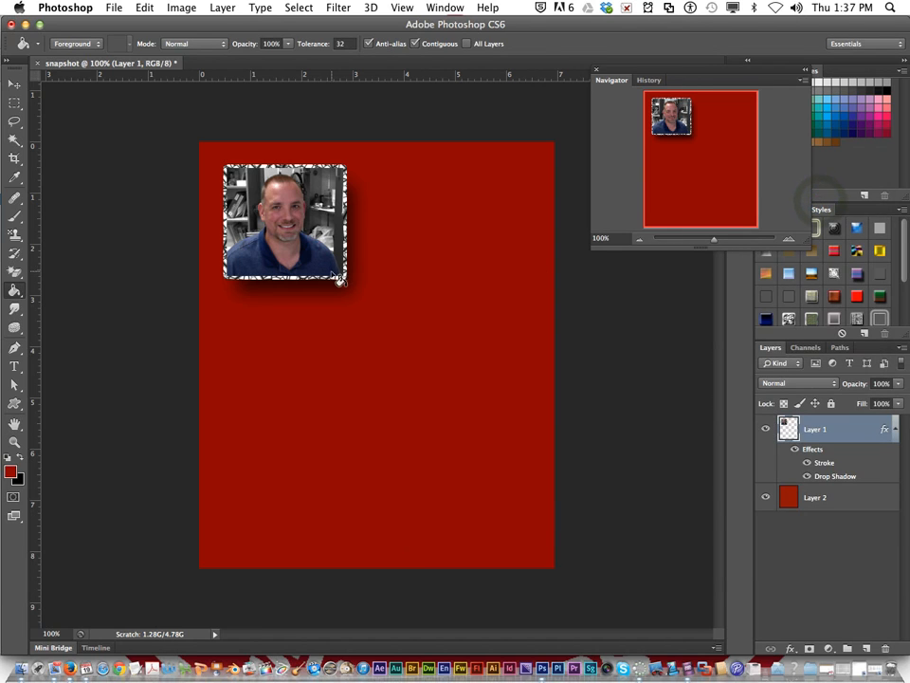
pyautogui.click(309, 254)
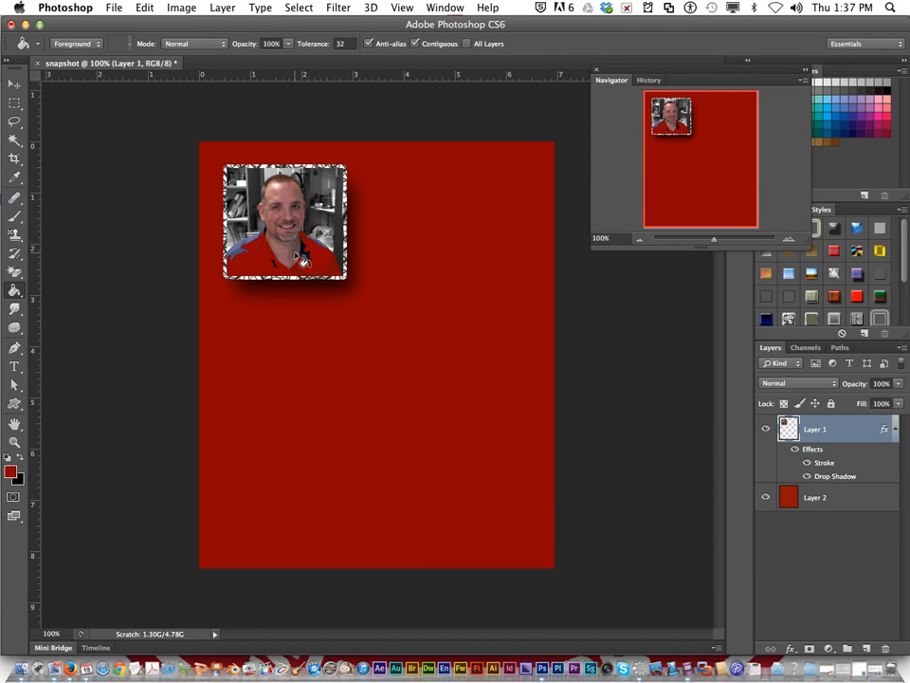
pyautogui.click(144, 7)
pyautogui.click(152, 24)
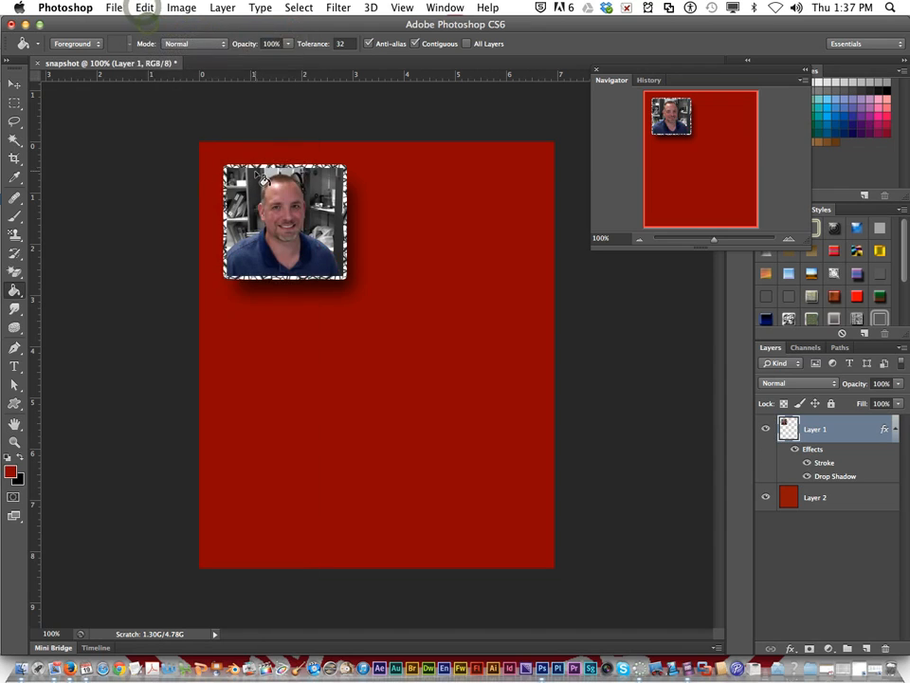
# Step: Shift the portrait slightly down and to the right with the Move tool
pyautogui.click(13, 82)
pyautogui.moveTo(291, 194); pyautogui.dragTo(302, 201)
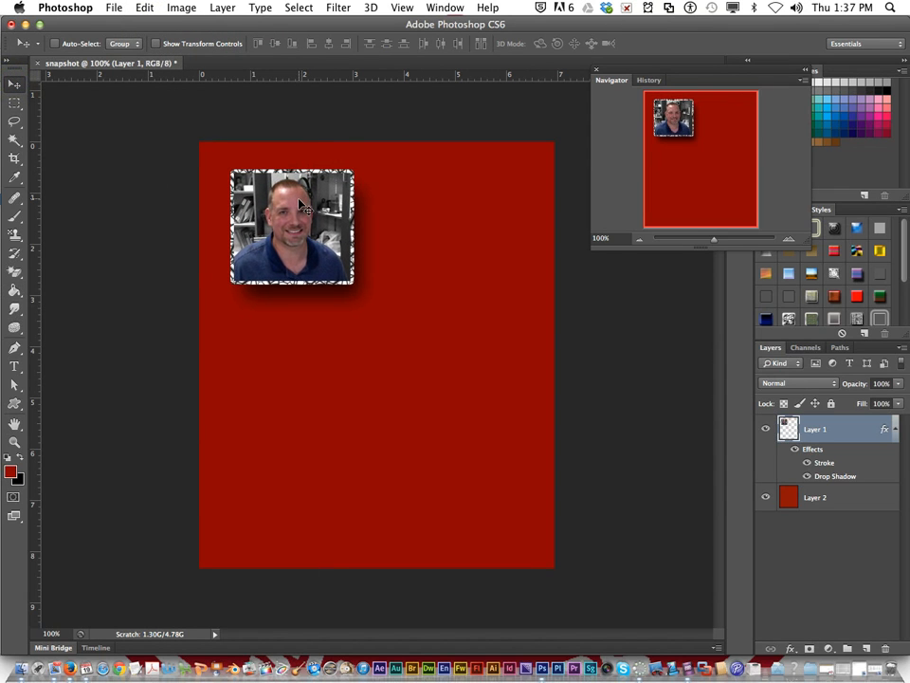
# Step: Switch to Firefox and review the Student Snapshot assignment's requirements and example design
pyautogui.click(71, 653)
pyautogui.scroll(3, 195, 485)
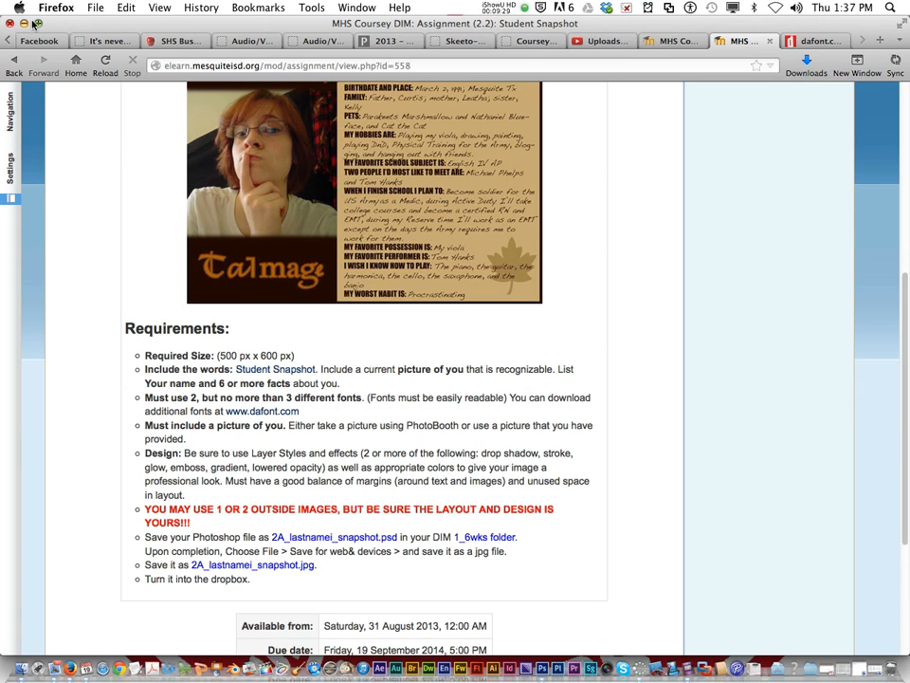
pyautogui.scroll(3, 169, 118)
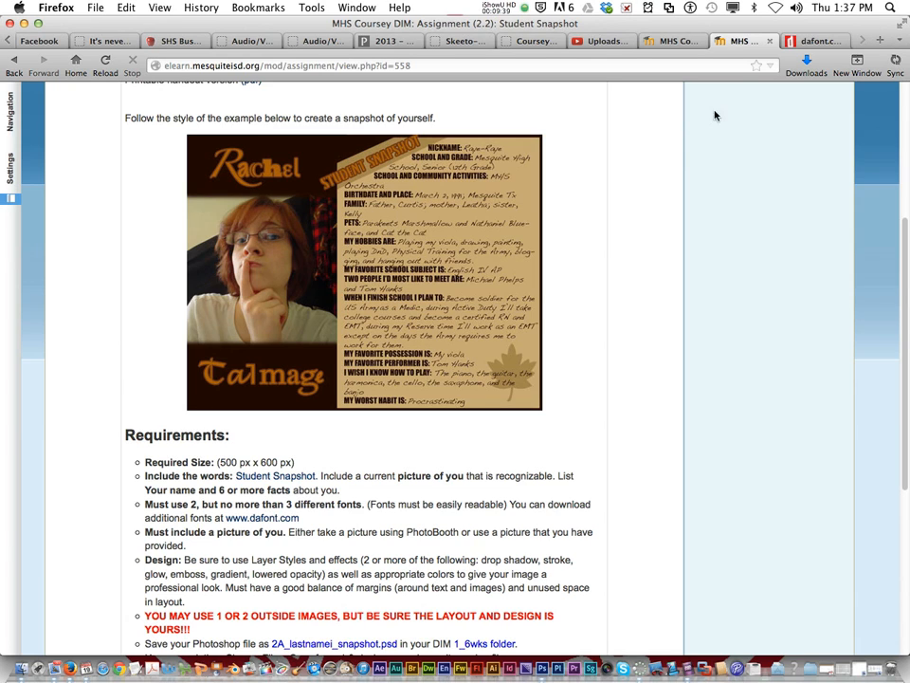
# Step: Look over the font categories, installation notes and recently added fonts on dafont.com, and return to Photoshop
pyautogui.click(805, 43)
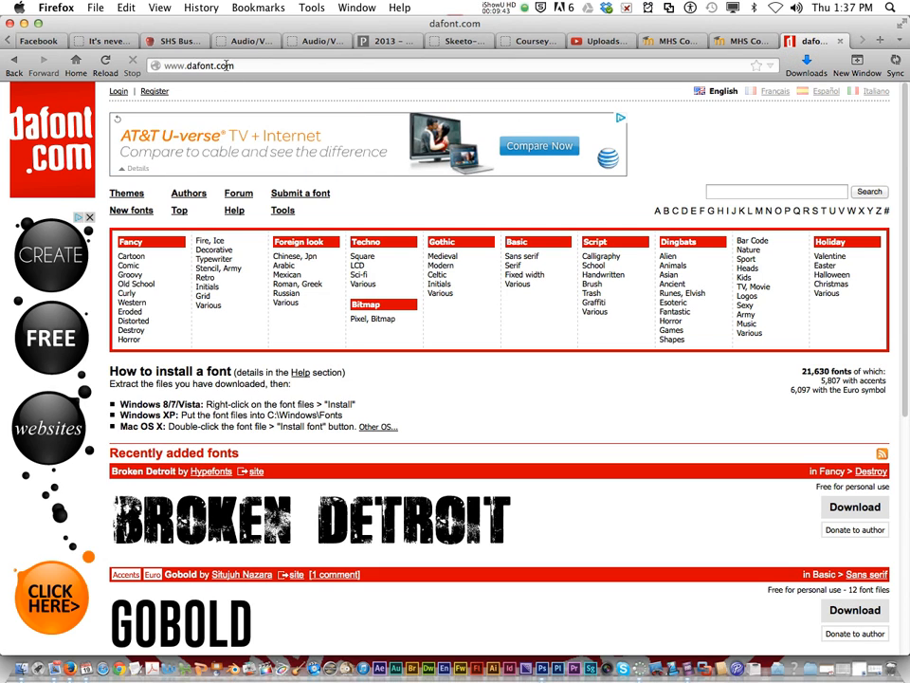
pyautogui.scroll(-1, 339, 427)
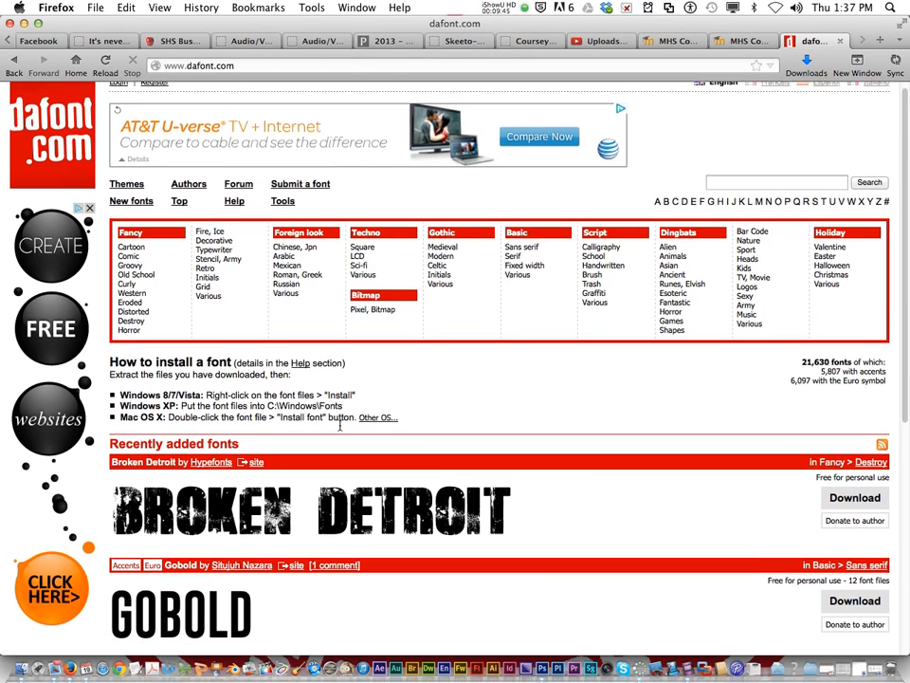
pyautogui.scroll(-3, 339, 427)
pyautogui.scroll(-7, 233, 425)
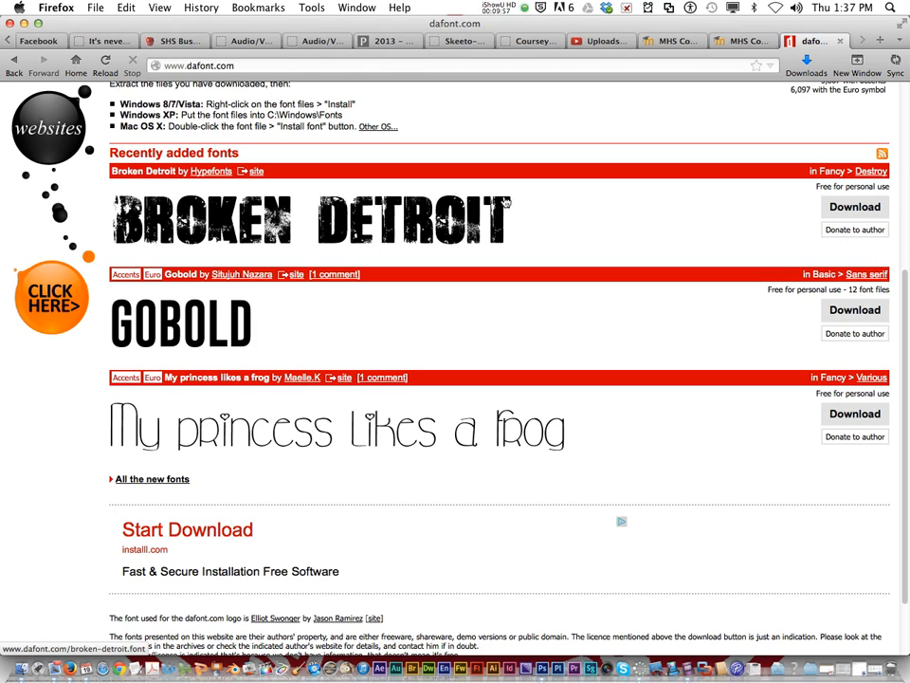
pyautogui.scroll(3, 505, 202)
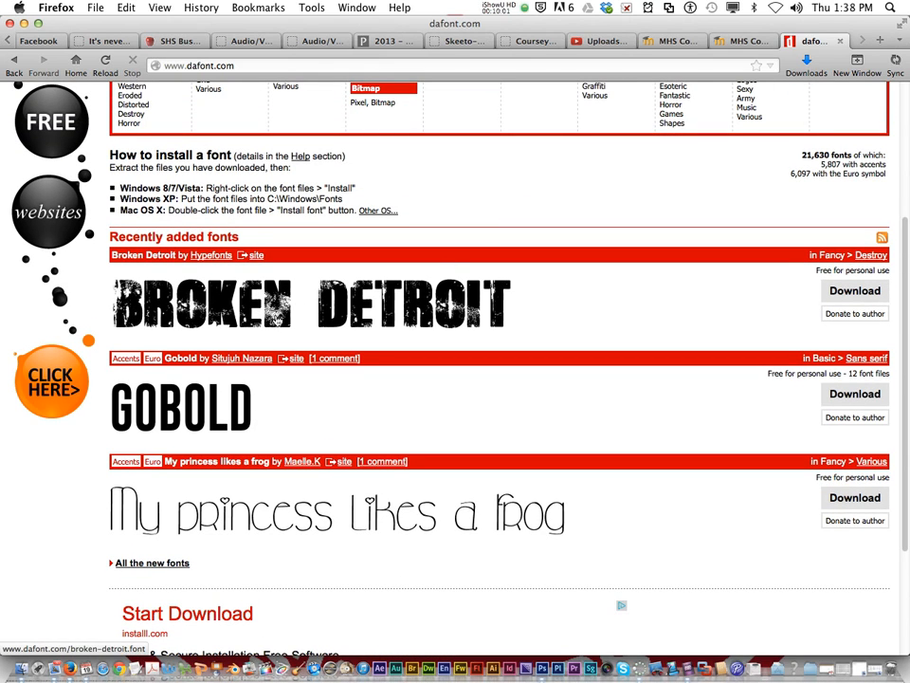
pyautogui.click(26, 23)
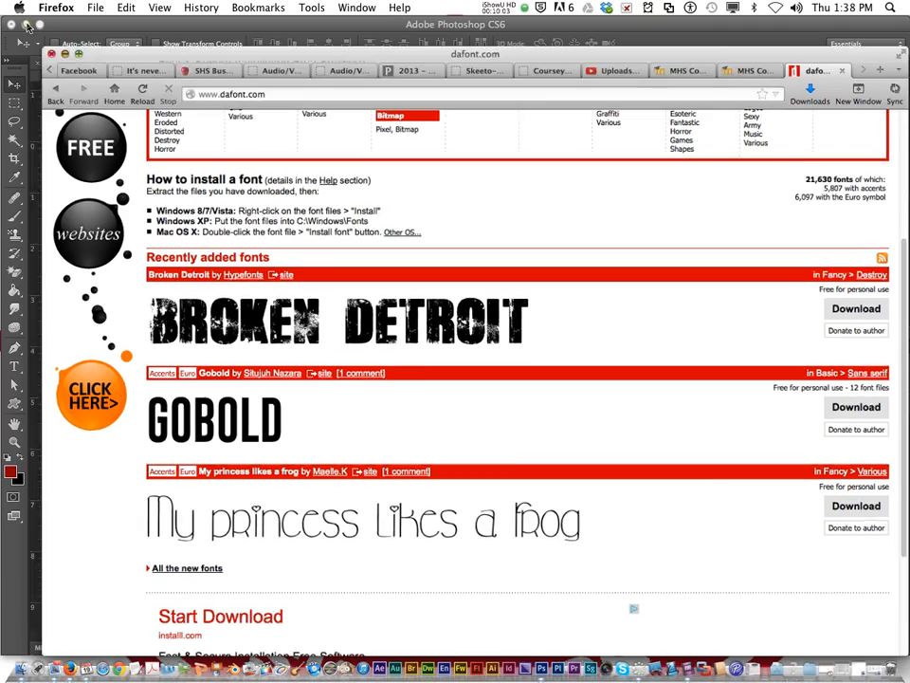
# Step: Move the portrait further down and to the right to leave room for a banner above it
pyautogui.click(259, 225)
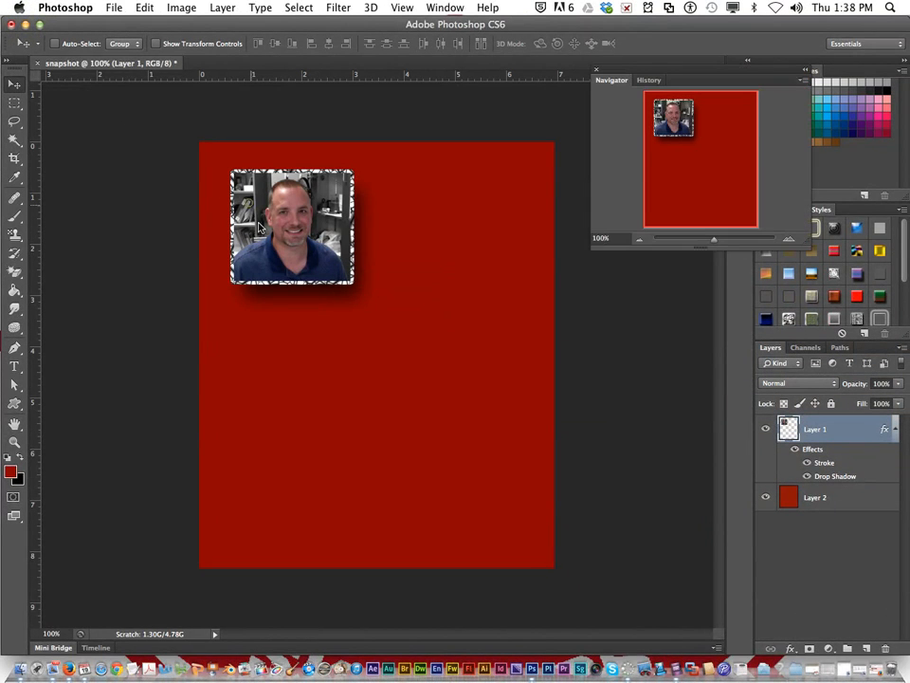
pyautogui.moveTo(266, 227); pyautogui.dragTo(266, 237)
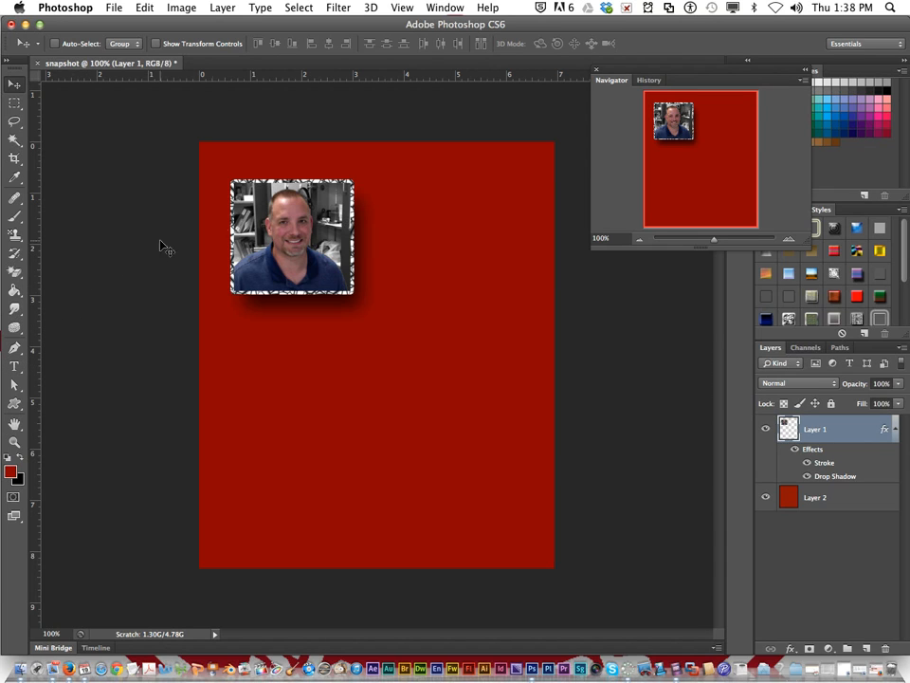
pyautogui.moveTo(283, 230); pyautogui.dragTo(301, 256)
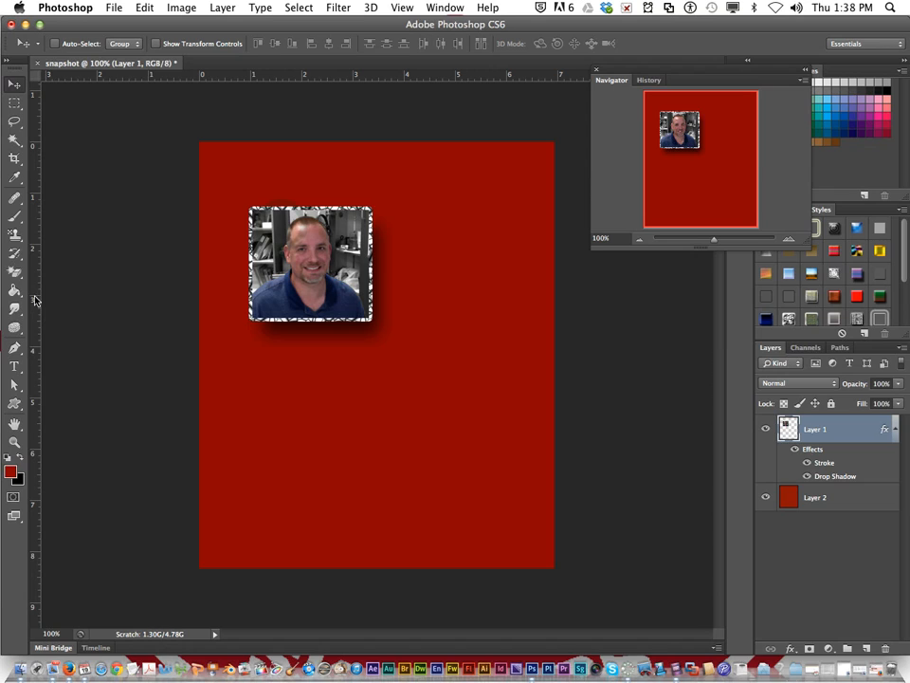
# Step: Draw a rounded rectangle about 444 × 63 px with a 10 px radius across the canvas above the portrait
pyautogui.click(11, 407)
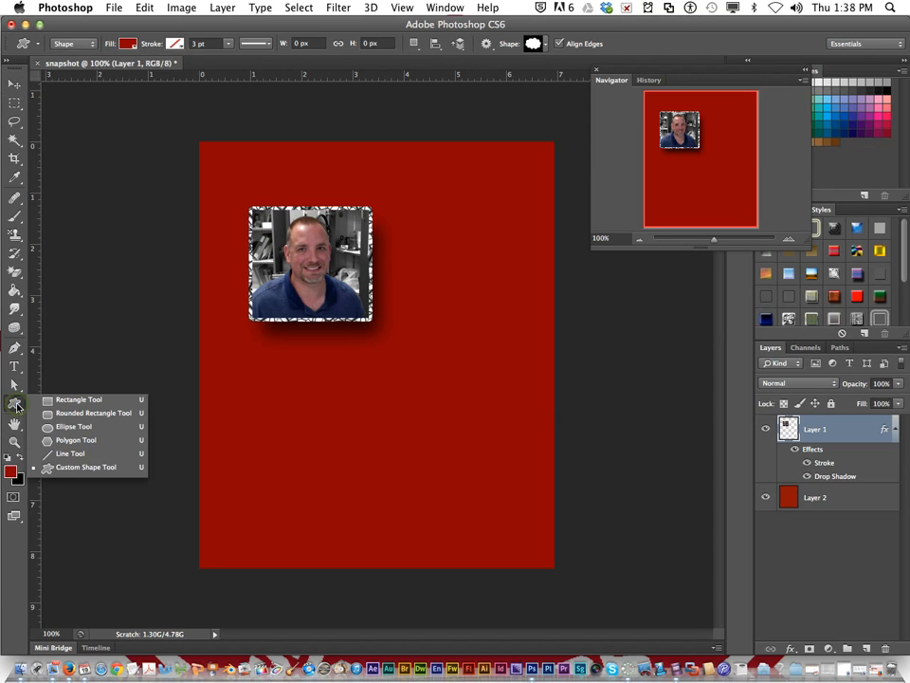
pyautogui.click(71, 414)
pyautogui.moveTo(228, 156); pyautogui.dragTo(539, 202)
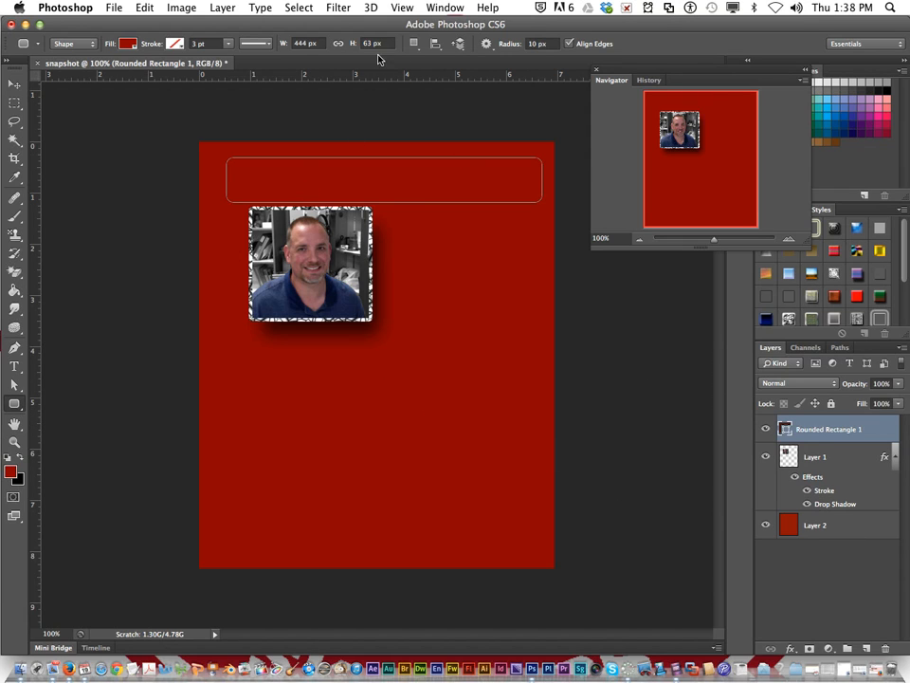
# Step: Try the bright red, green-and-red, sky-blue and purple-red striped preset styles on the rounded rectangle, moving the Navigator aside
pyautogui.click(854, 295)
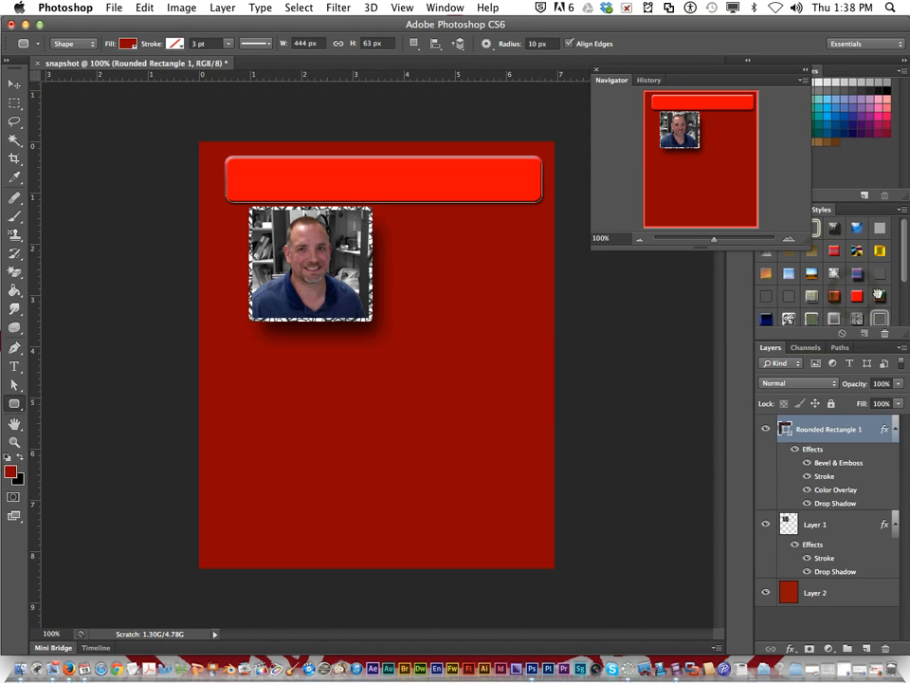
pyautogui.click(879, 295)
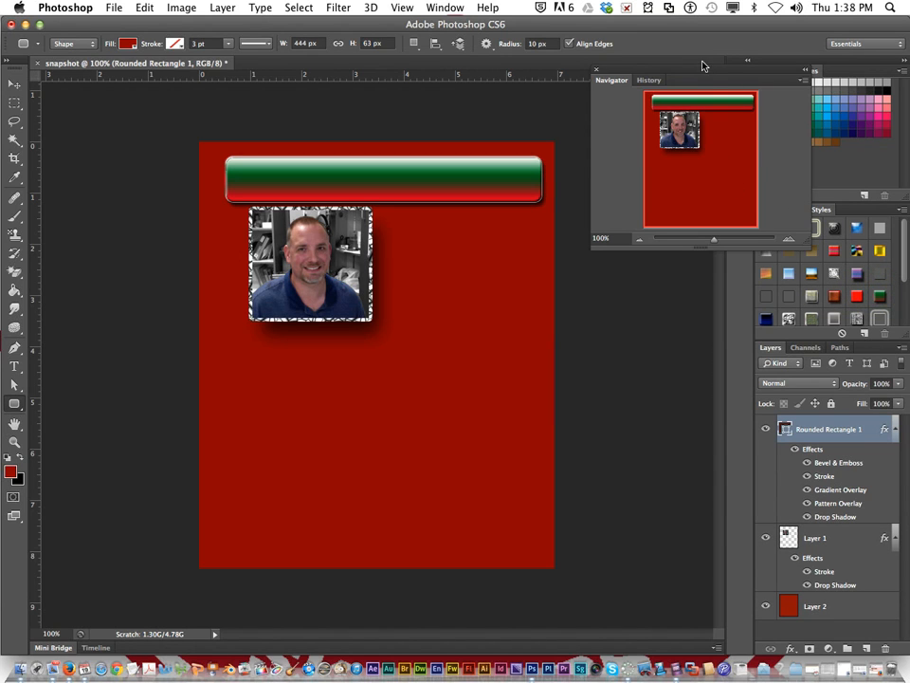
pyautogui.moveTo(703, 65); pyautogui.dragTo(665, 65)
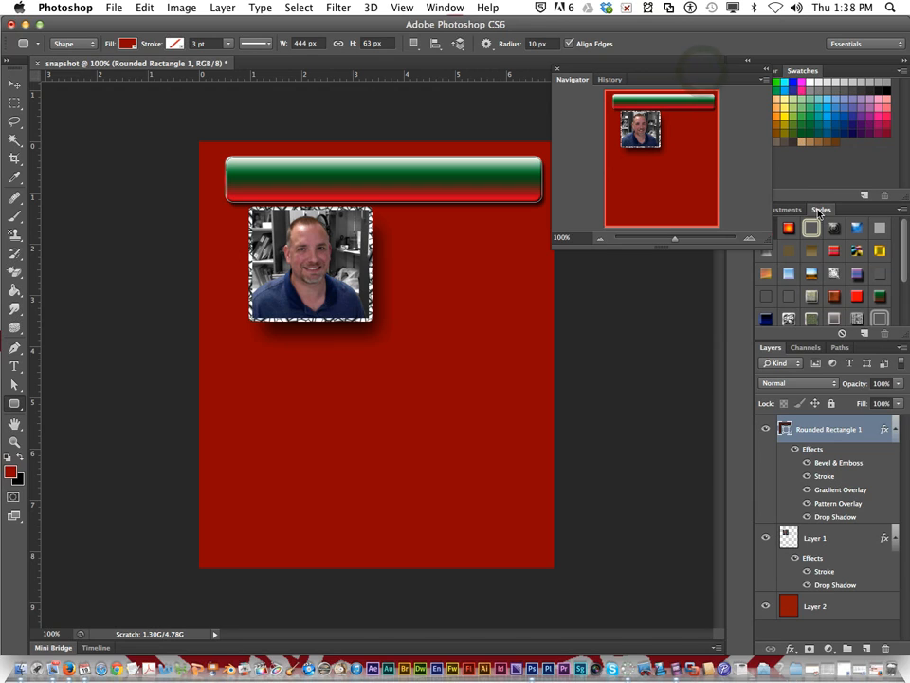
pyautogui.click(790, 273)
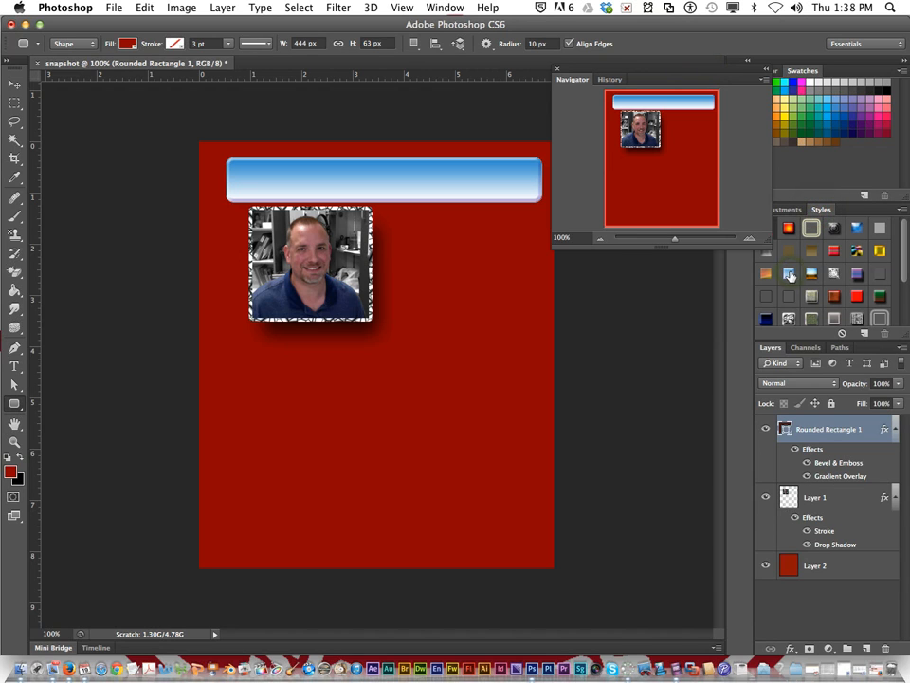
pyautogui.click(827, 250)
pyautogui.click(833, 252)
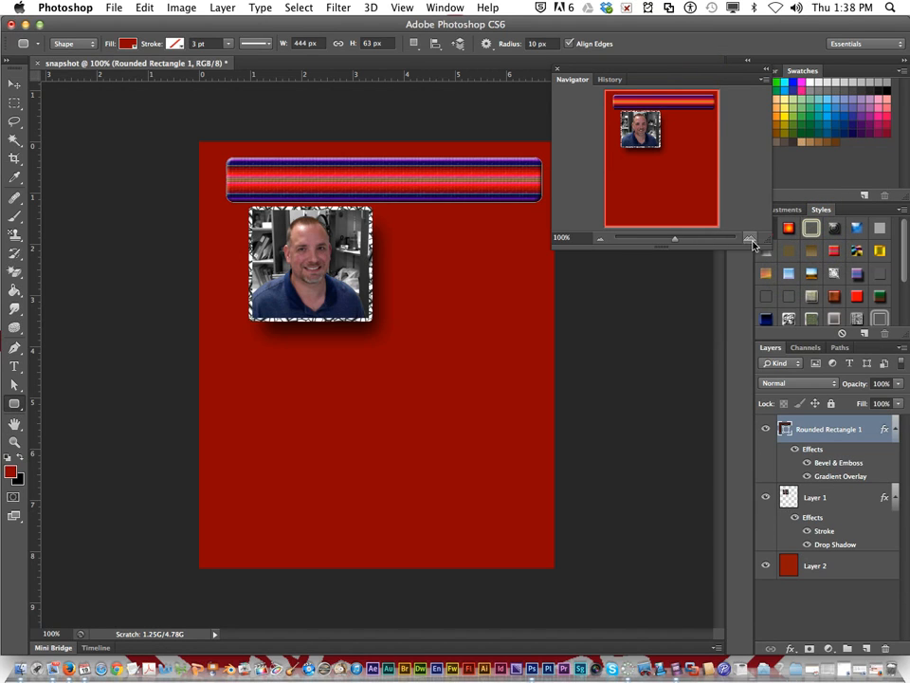
# Step: Try the green textured, grey ribbed, dark gold gradient and orange preset styles on the rounded rectangle
pyautogui.click(811, 317)
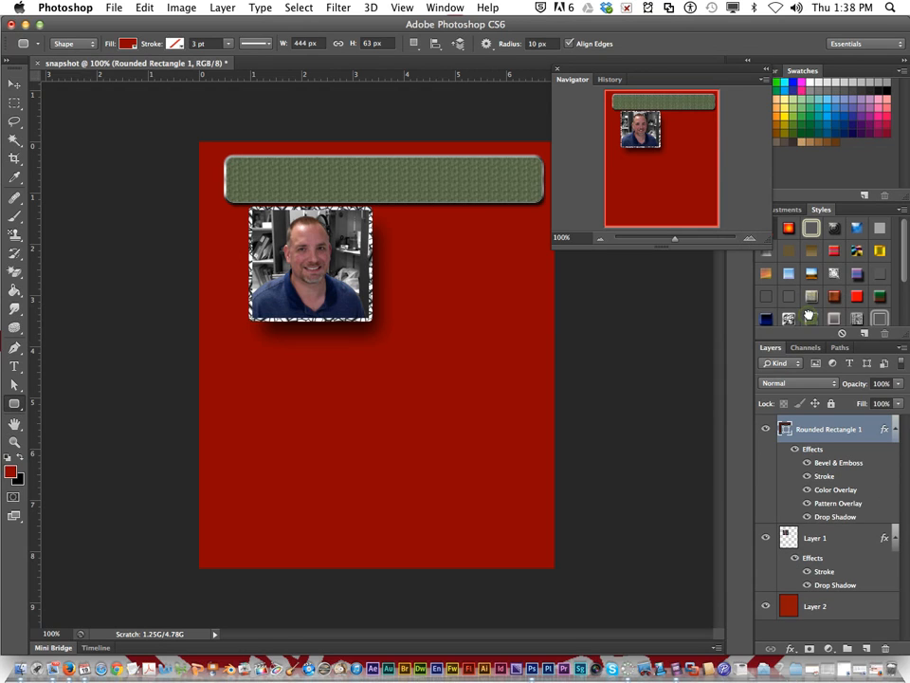
pyautogui.scroll(-2, 858, 319)
pyautogui.click(857, 315)
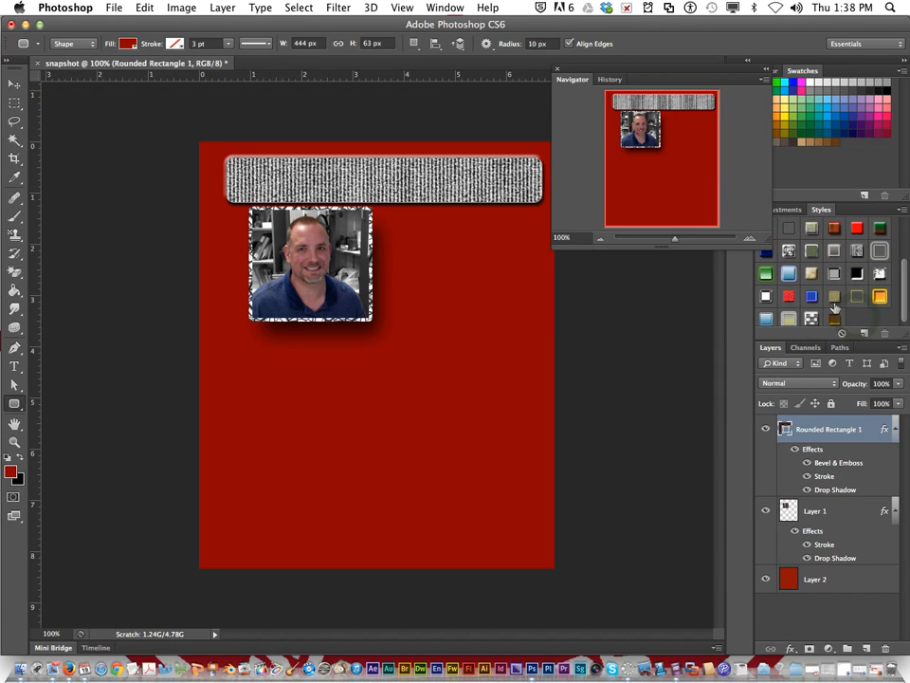
pyautogui.scroll(-1, 858, 319)
pyautogui.click(836, 318)
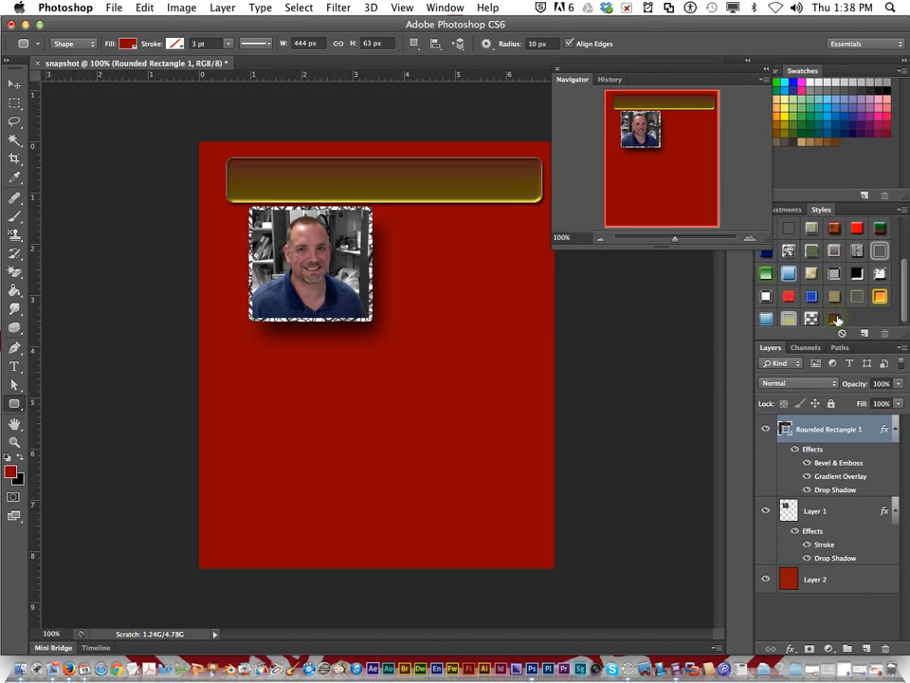
pyautogui.click(880, 296)
# Step: Try more preset styles on the rounded rectangle, including the red patterned, transparent puzzle and glossy black ones
pyautogui.scroll(-1, 799, 307)
pyautogui.click(812, 313)
pyautogui.click(767, 294)
pyautogui.click(789, 294)
pyautogui.scroll(3, 851, 265)
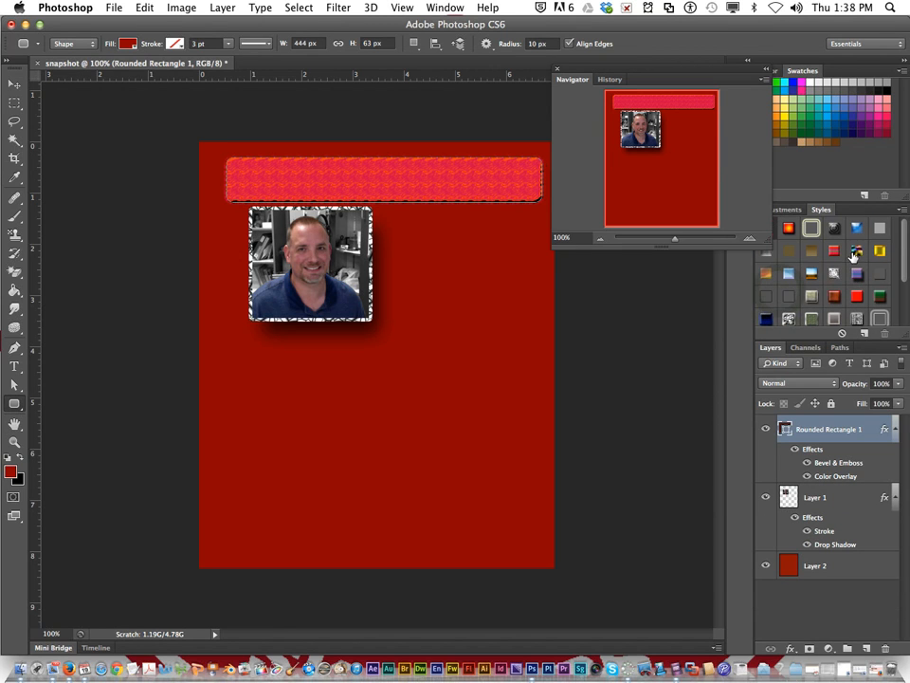
pyautogui.click(787, 252)
pyautogui.click(835, 227)
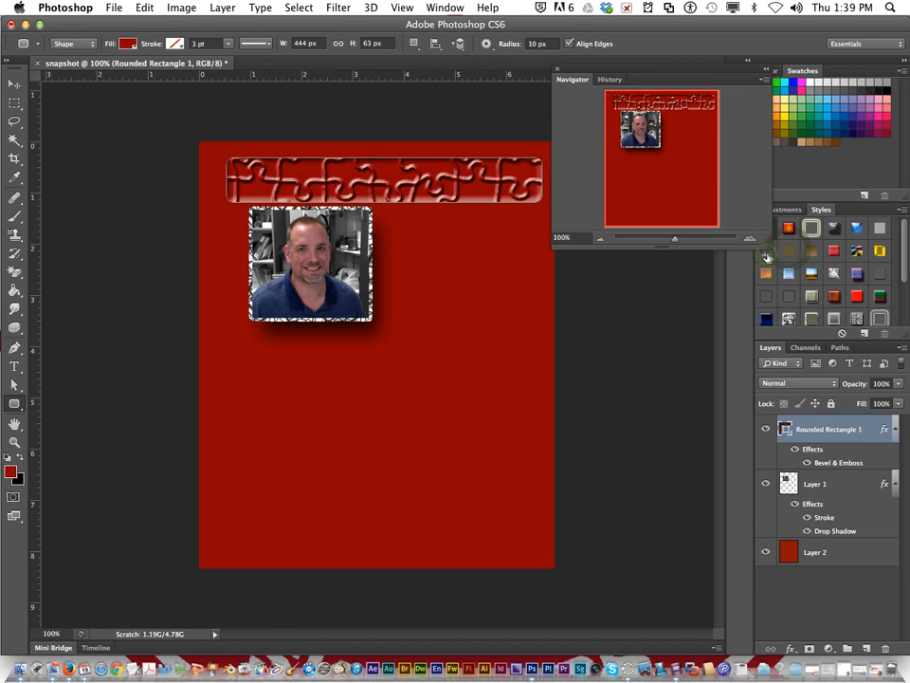
pyautogui.click(839, 230)
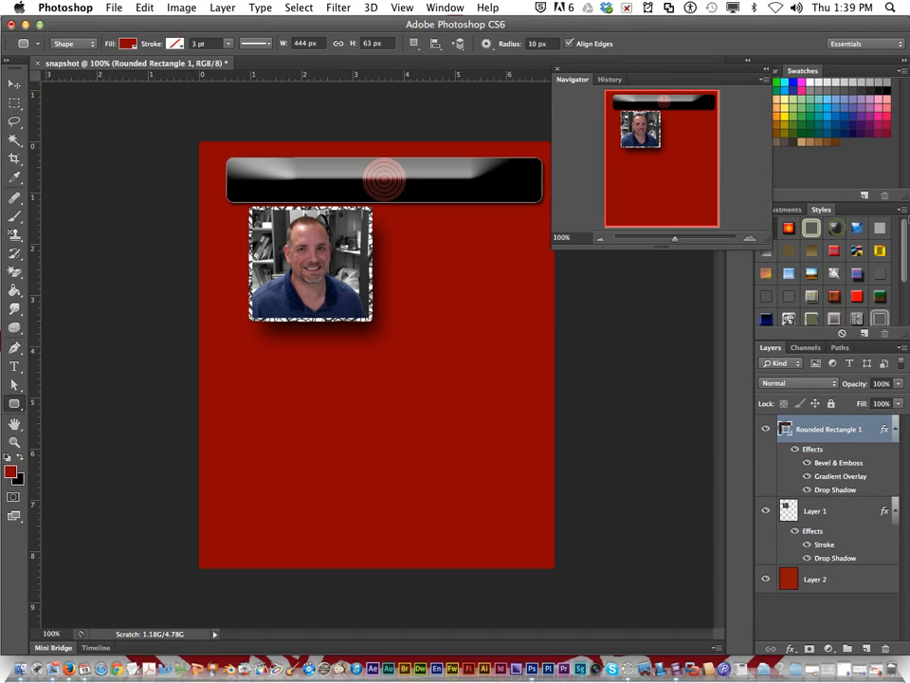
# Step: Append the Textures style library, try its tan cracked texture, and apply the light wood-grain style to the rounded rectangle
pyautogui.click(901, 210)
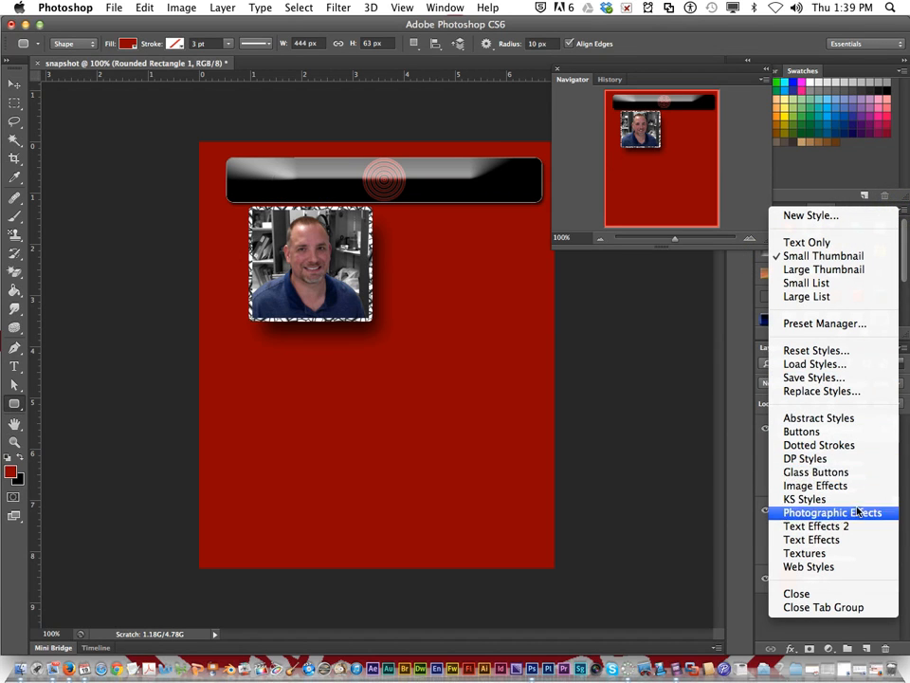
pyautogui.click(838, 554)
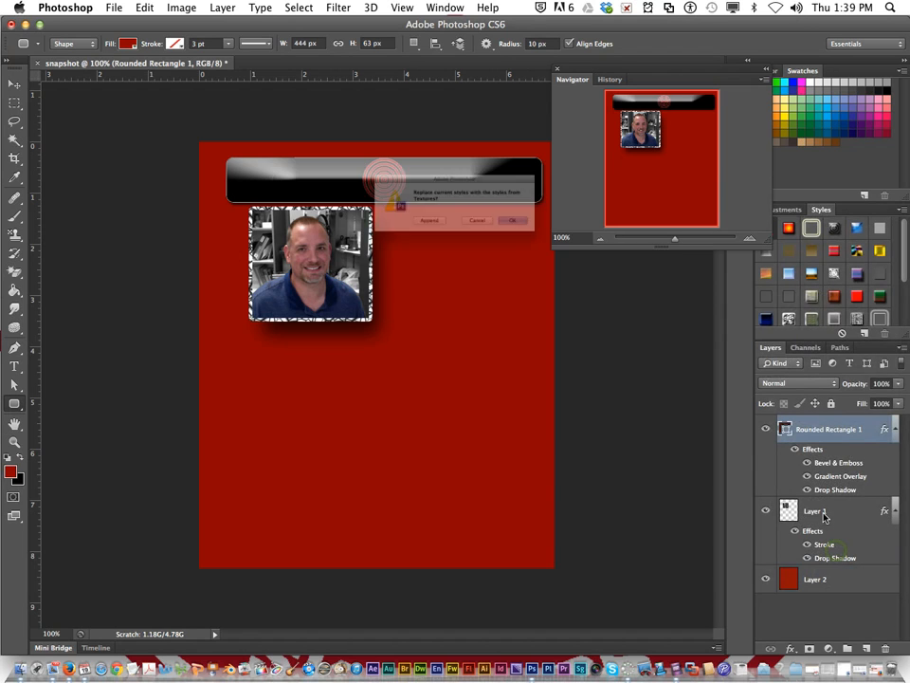
pyautogui.click(429, 237)
pyautogui.moveTo(905, 256); pyautogui.dragTo(906, 306)
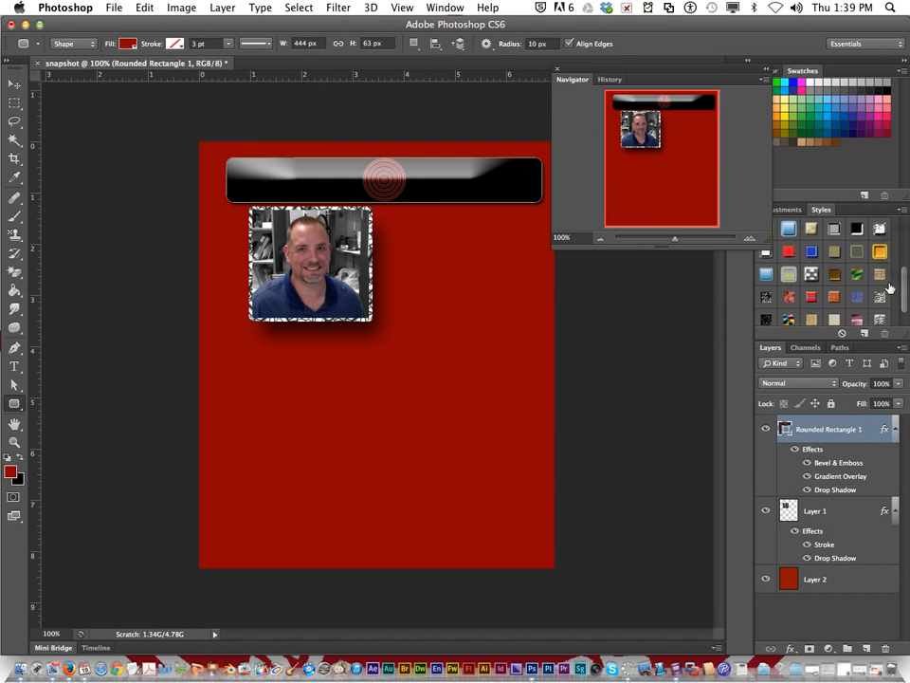
pyautogui.click(877, 274)
pyautogui.scroll(-1, 856, 301)
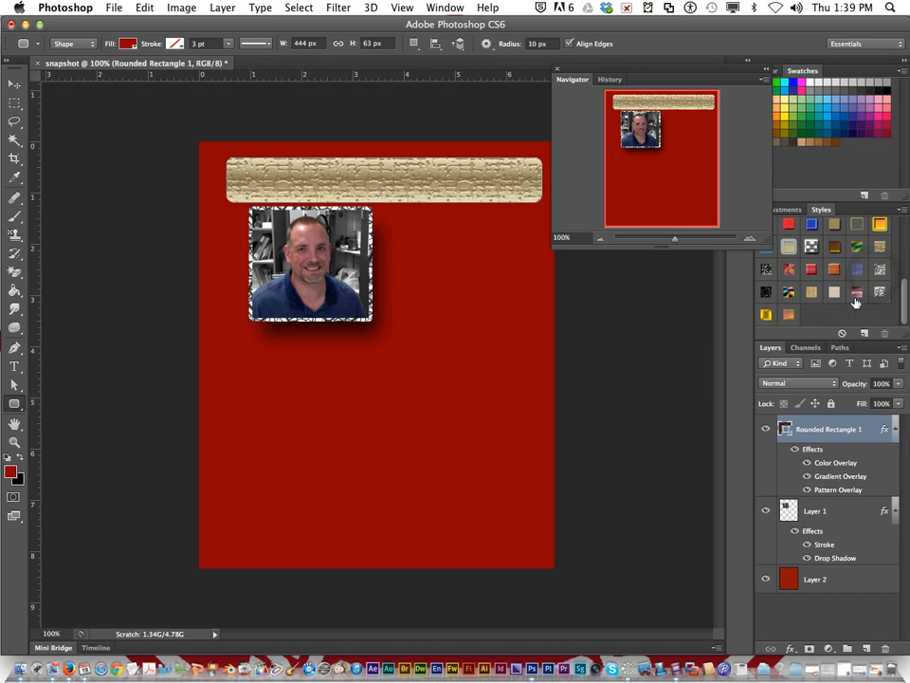
pyautogui.click(811, 294)
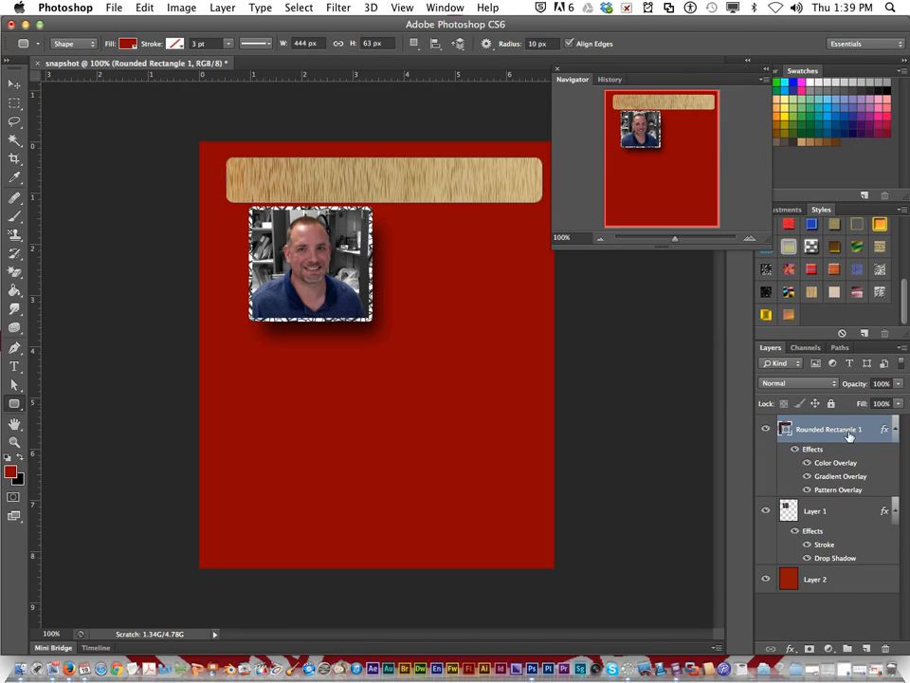
# Step: Toggle the rounded rectangle's effects off and on, including Gradient Overlay and Pattern Overlay, to compare what each contributes
pyautogui.click(795, 450)
pyautogui.click(795, 450)
pyautogui.click(807, 463)
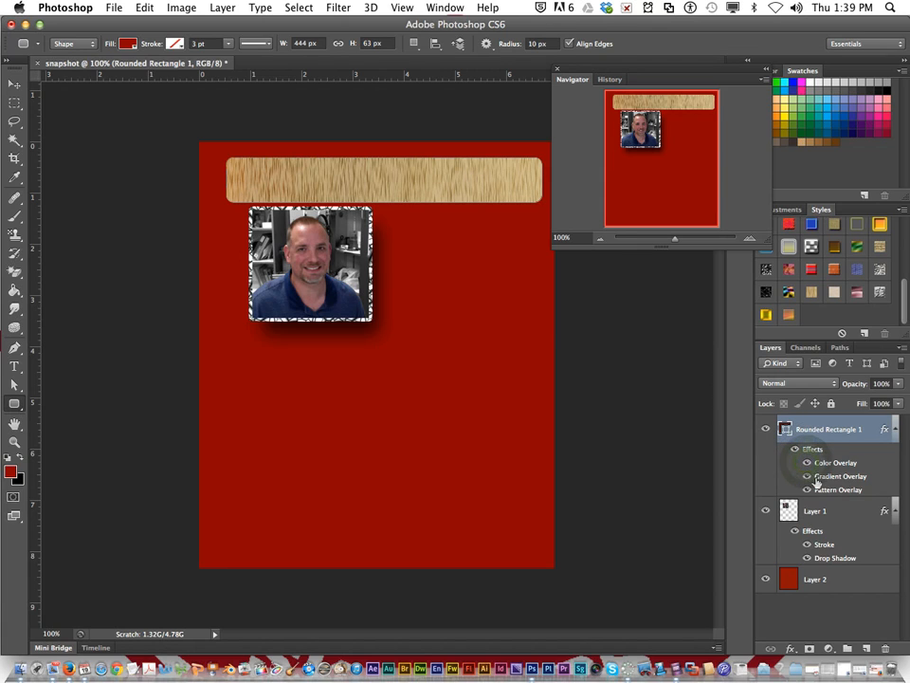
pyautogui.click(806, 476)
pyautogui.click(806, 476)
pyautogui.click(807, 489)
pyautogui.click(807, 489)
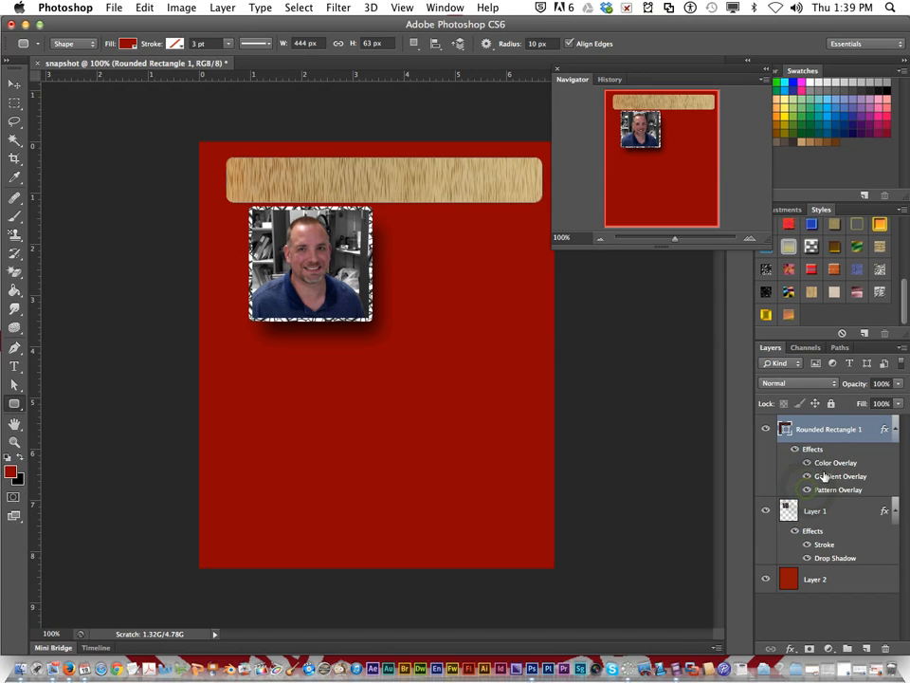
# Step: Add a black Stroke effect to the wood-textured rounded rectangle
pyautogui.doubleClick(817, 452)
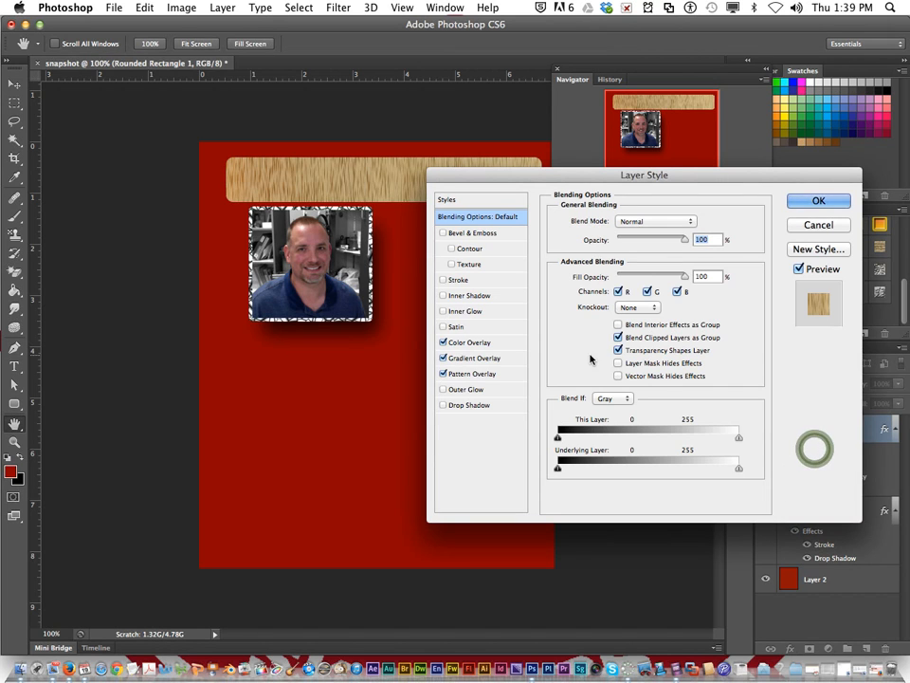
pyautogui.click(442, 280)
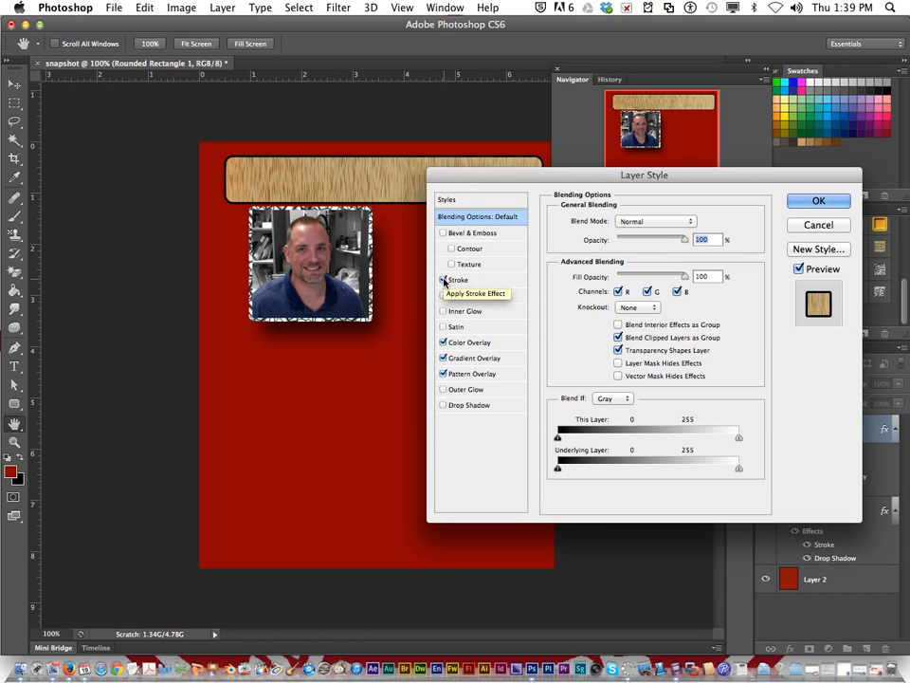
pyautogui.click(827, 203)
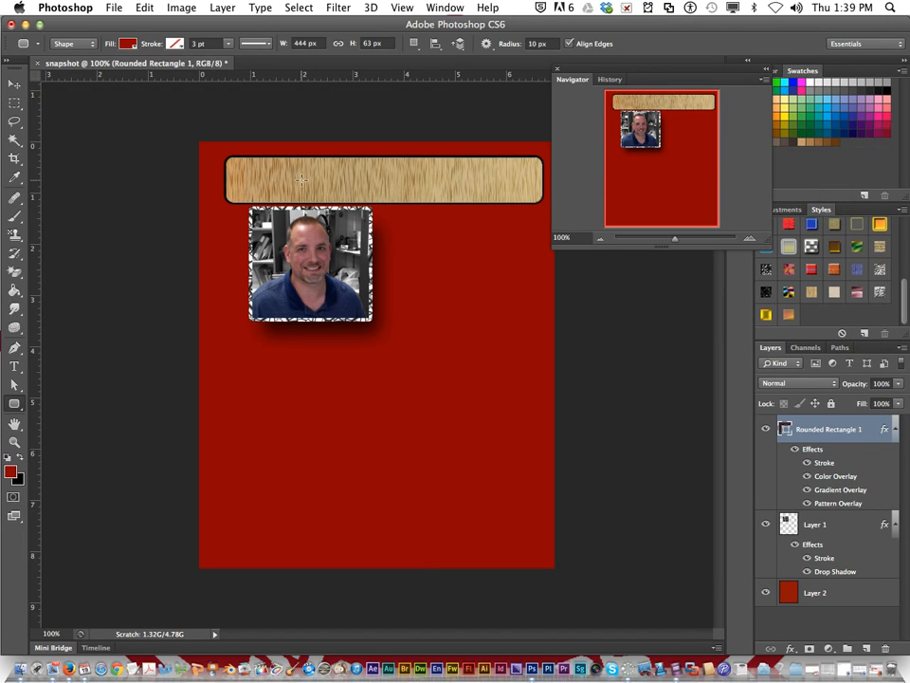
# Step: Create a text area inside the wood banner, enter the person's name, and replace it with "Student Snapshot"
pyautogui.click(14, 367)
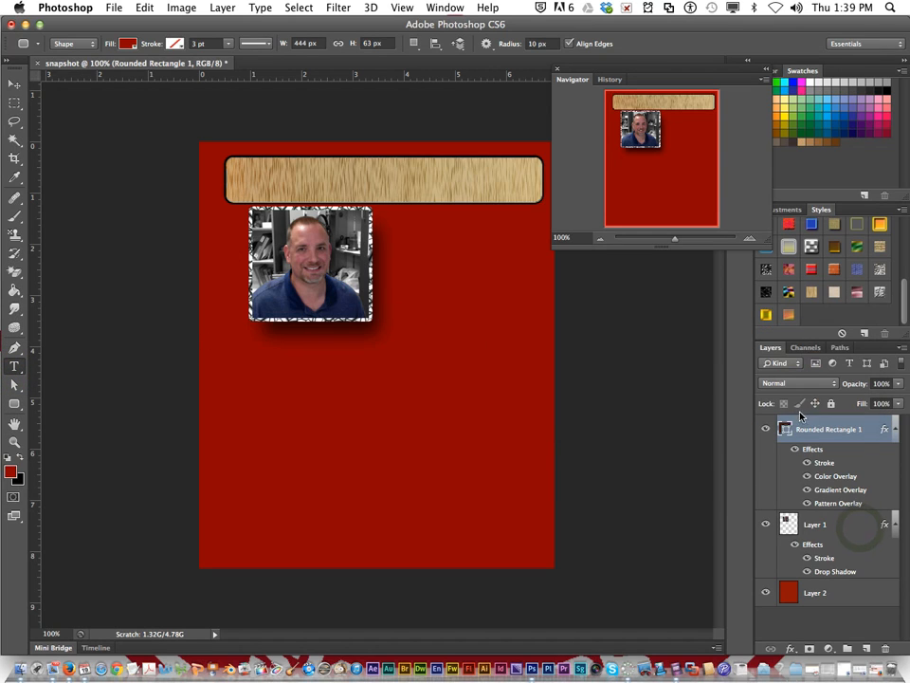
pyautogui.click(265, 176)
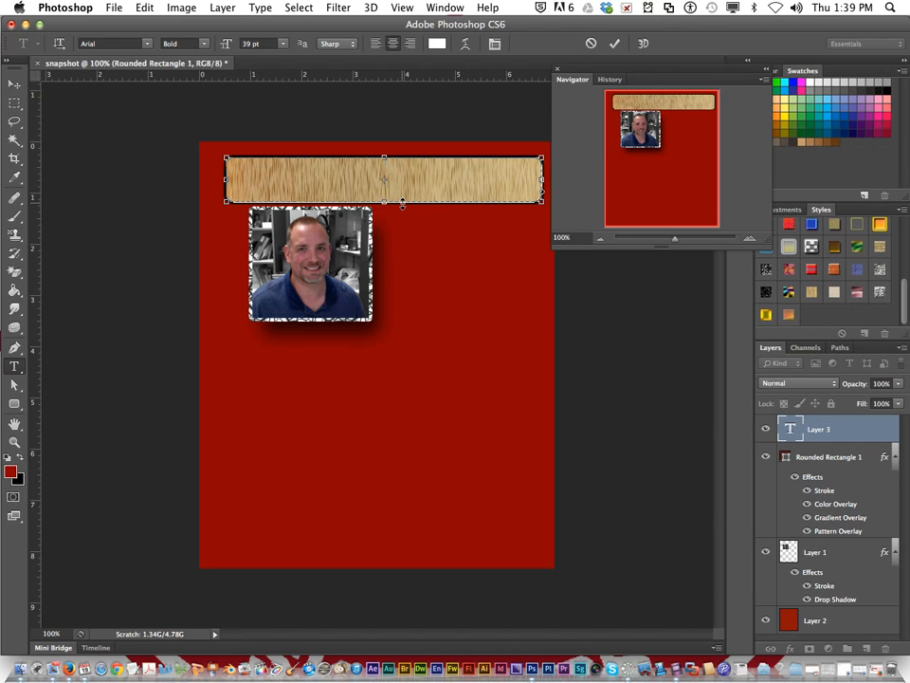
pyautogui.write('Mr.')
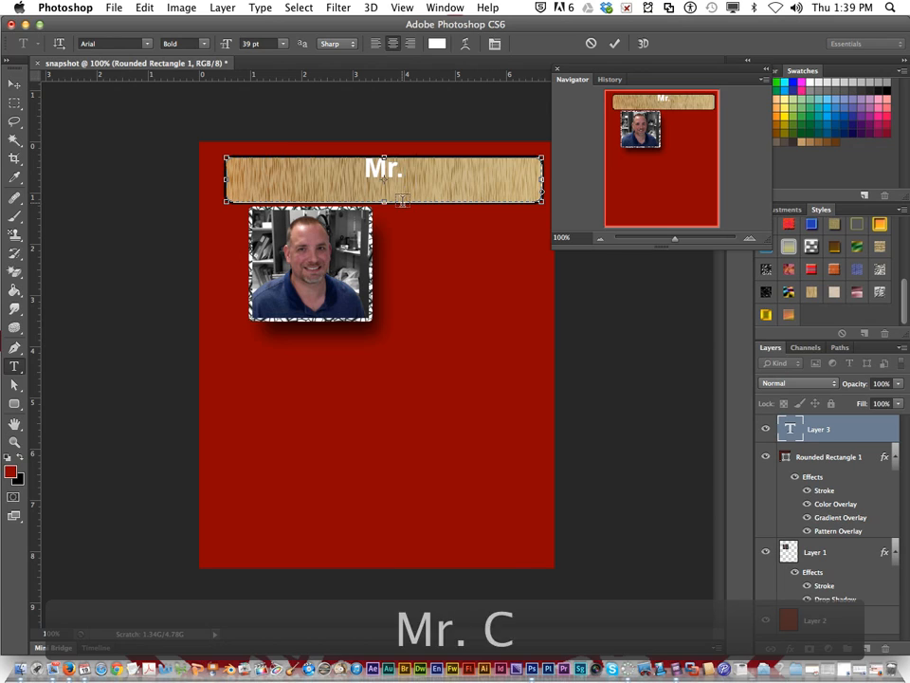
pyautogui.write(' Coursey')
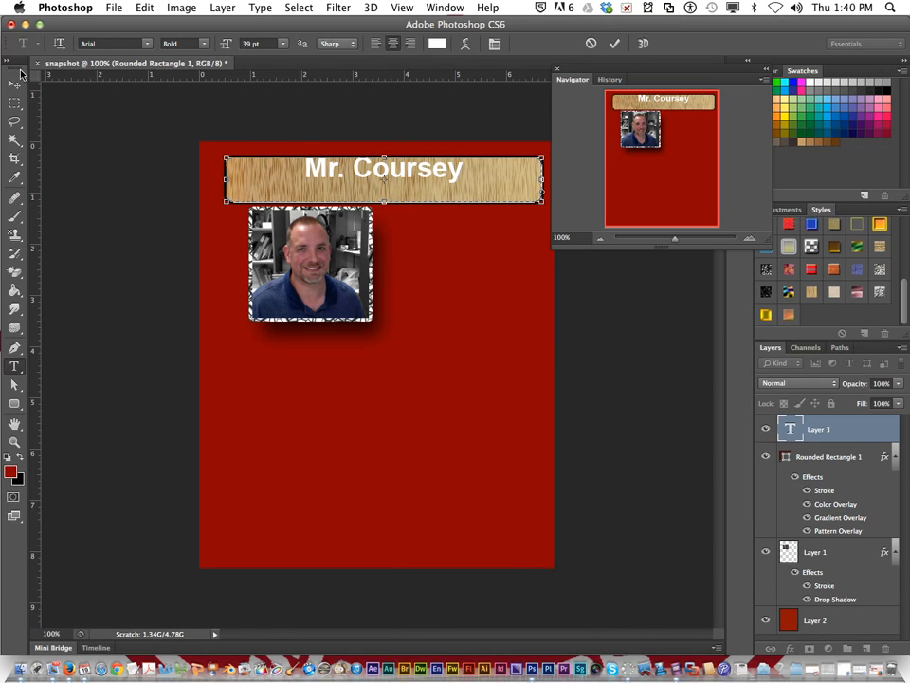
pyautogui.moveTo(463, 168); pyautogui.dragTo(297, 162)
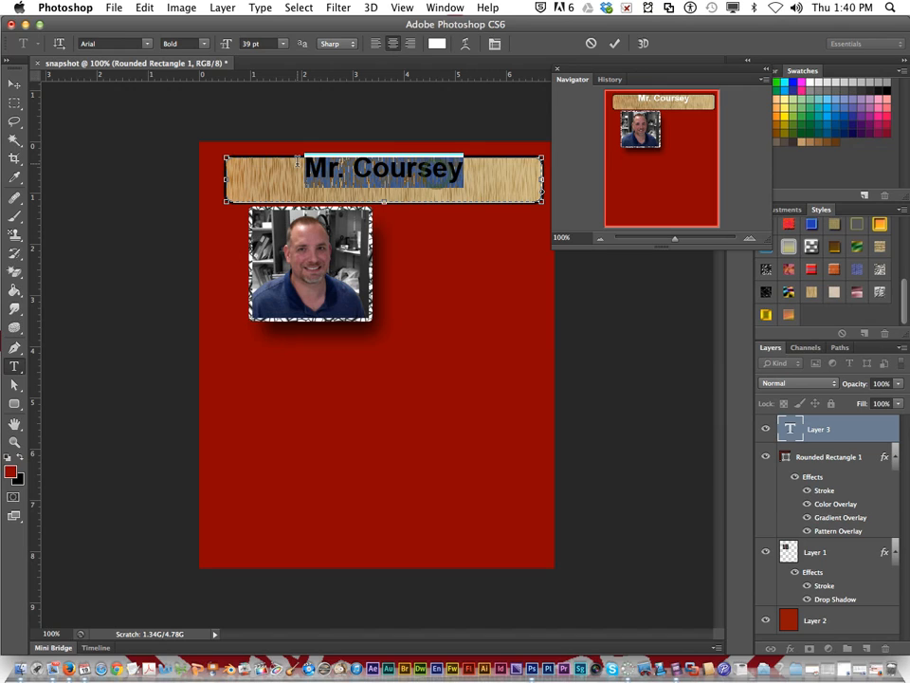
pyautogui.write('S')
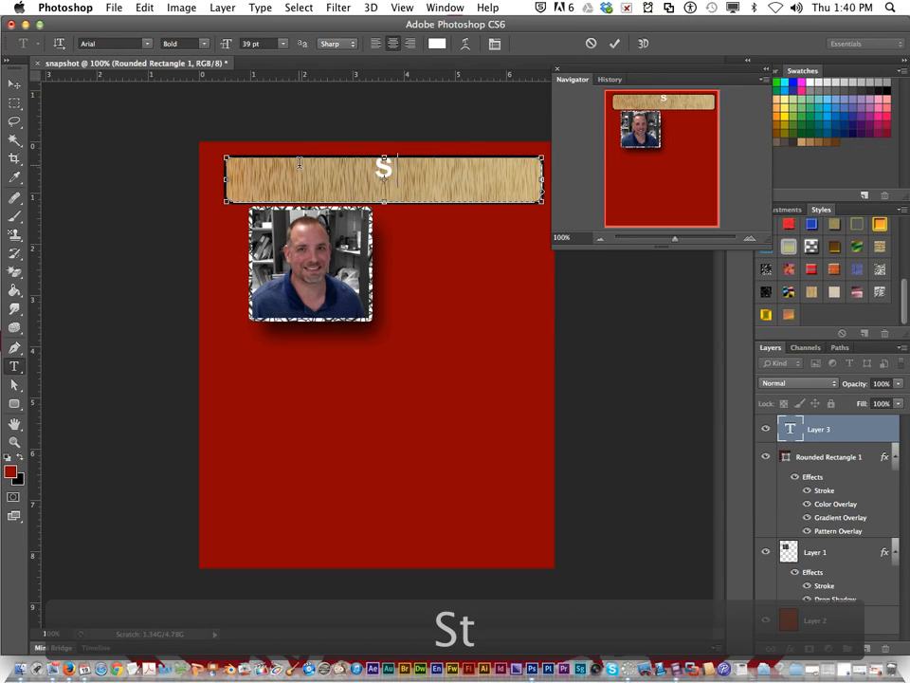
pyautogui.write('tudent S')
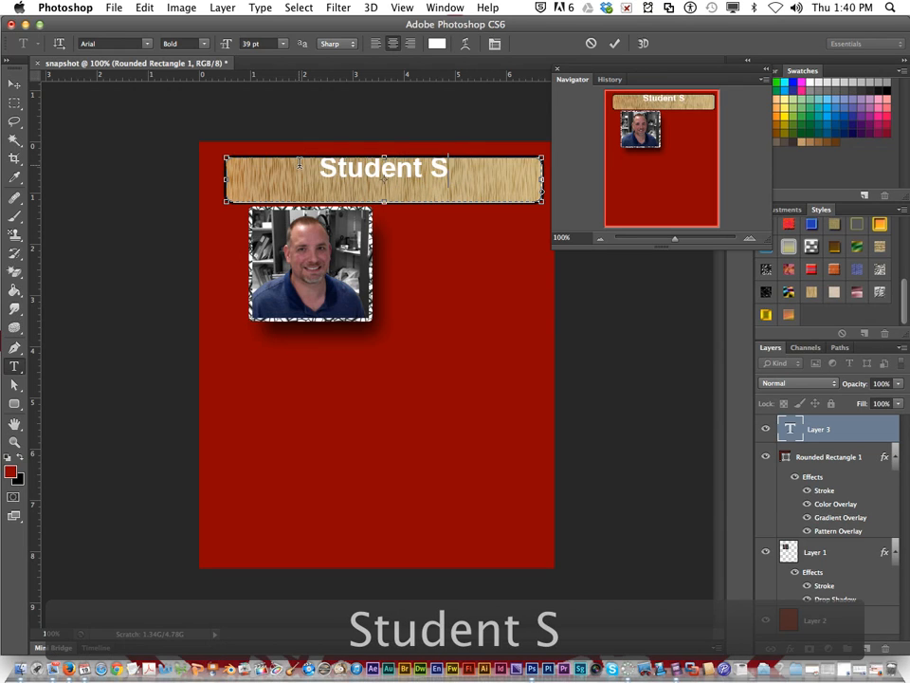
pyautogui.write('napshot')
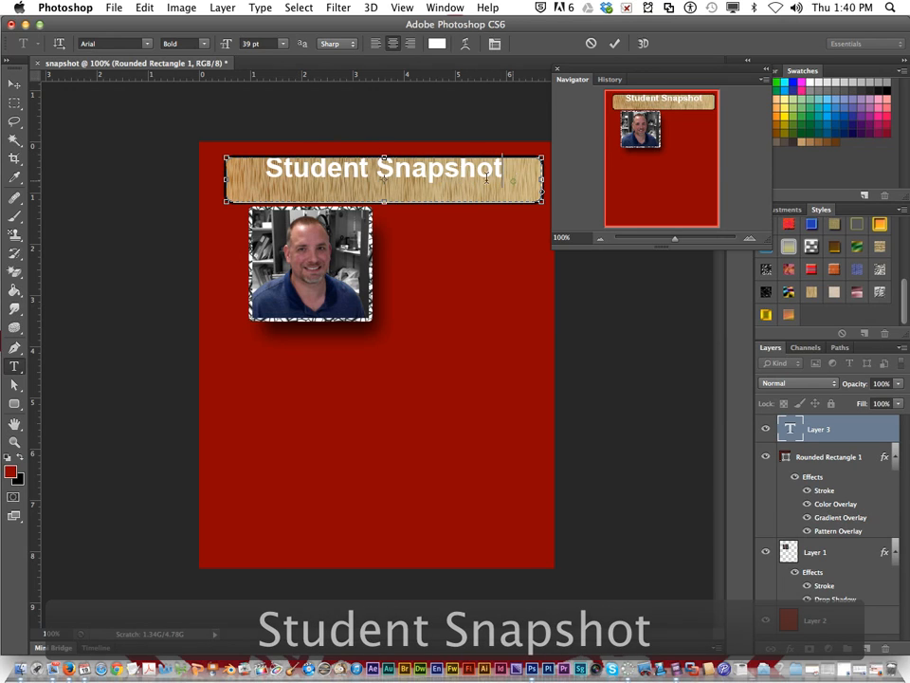
# Step: Change the font of the whole "Student Snapshot" title to Dead Kansas
pyautogui.tripleClick(515, 181)
pyautogui.click(128, 40)
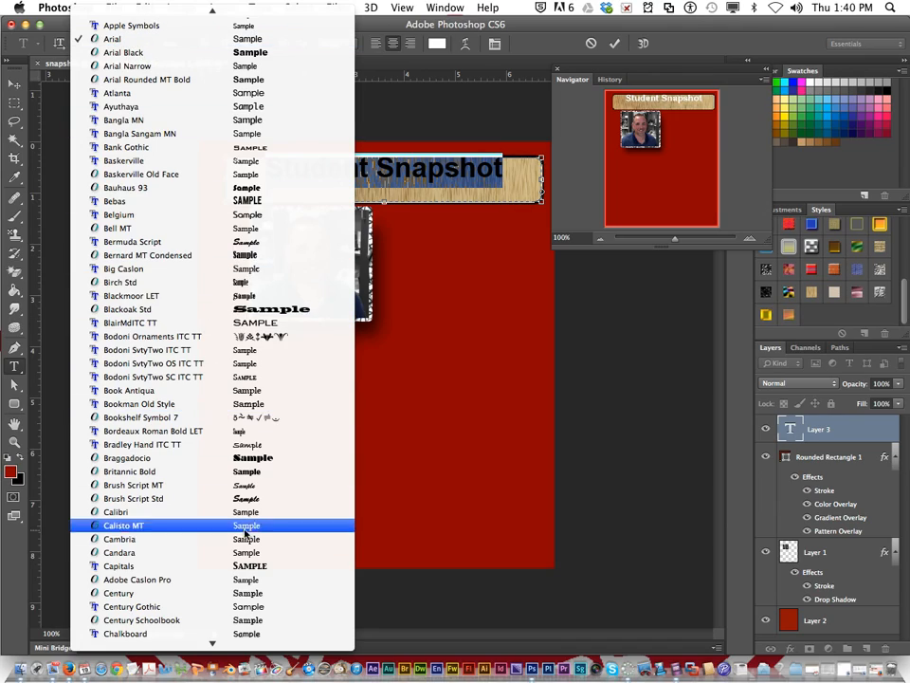
pyautogui.moveTo(253, 647)
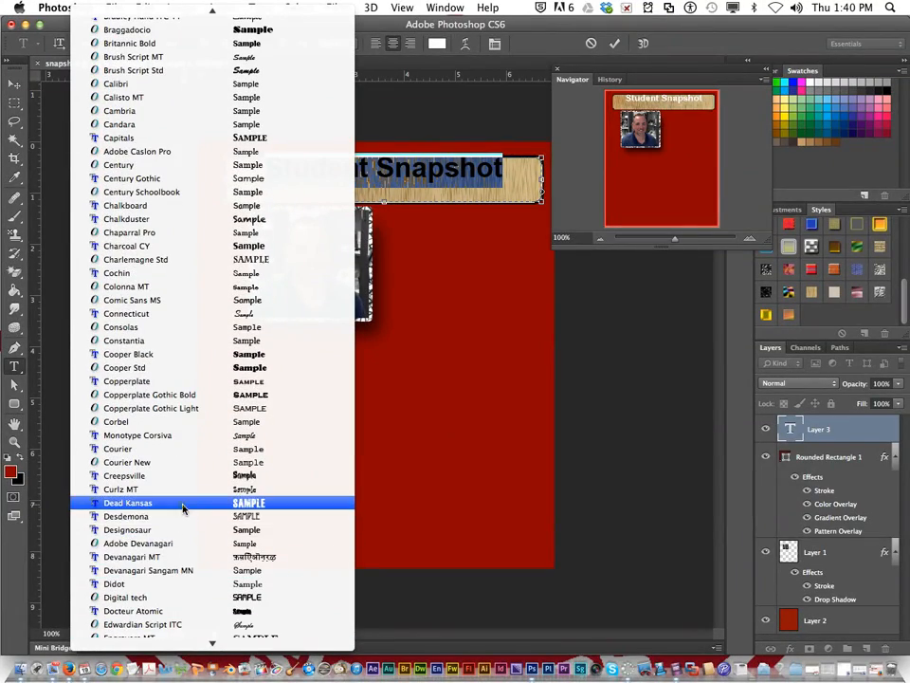
pyautogui.click(183, 503)
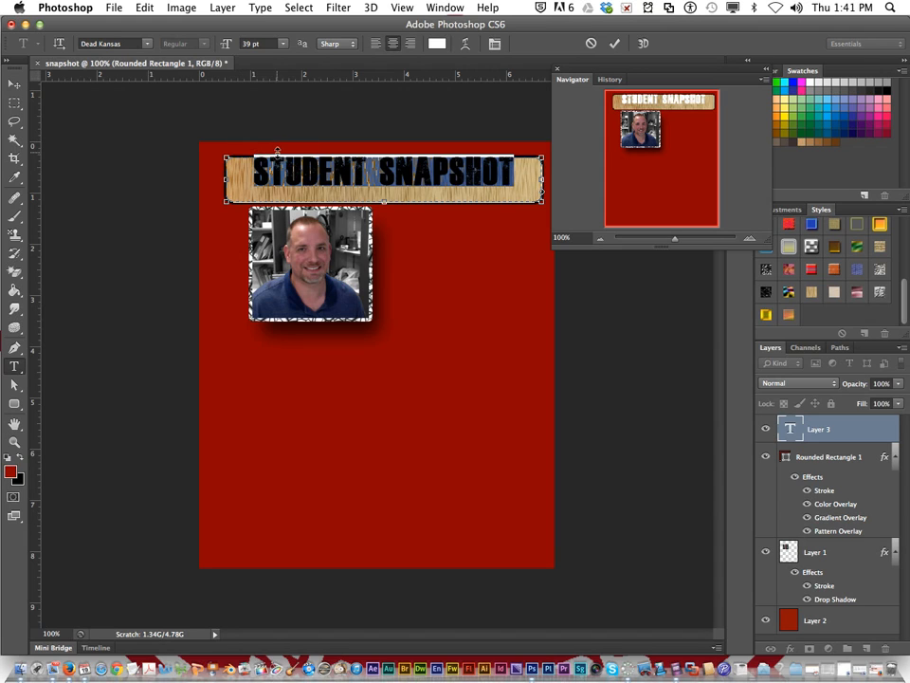
pyautogui.press('BackSpace')
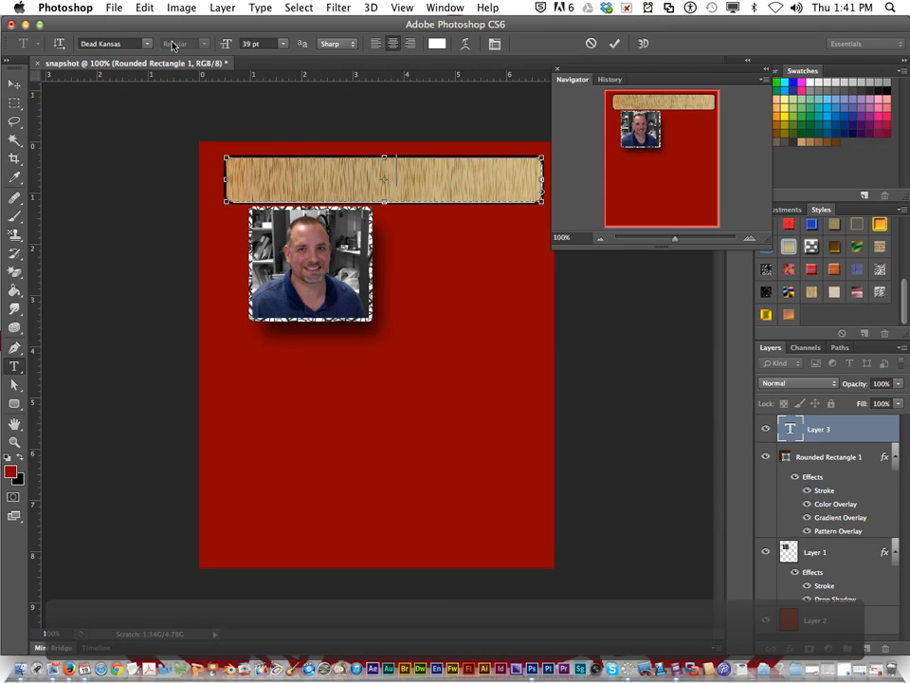
pyautogui.click(144, 7)
pyautogui.click(173, 23)
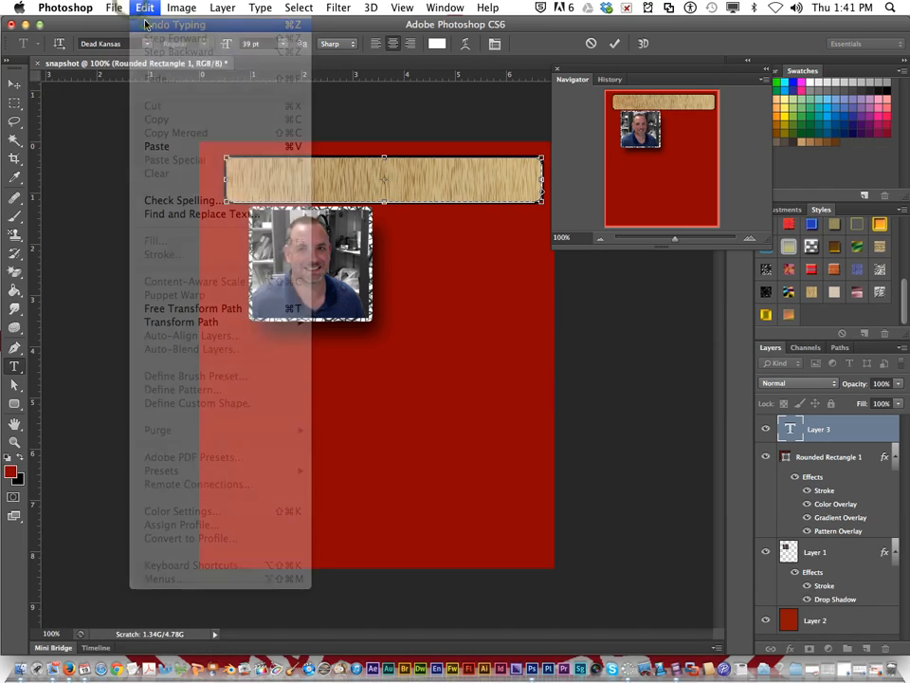
# Step: Shift the title text slightly down so it sits vertically centred in the wood banner
pyautogui.moveTo(352, 178); pyautogui.dragTo(350, 186)
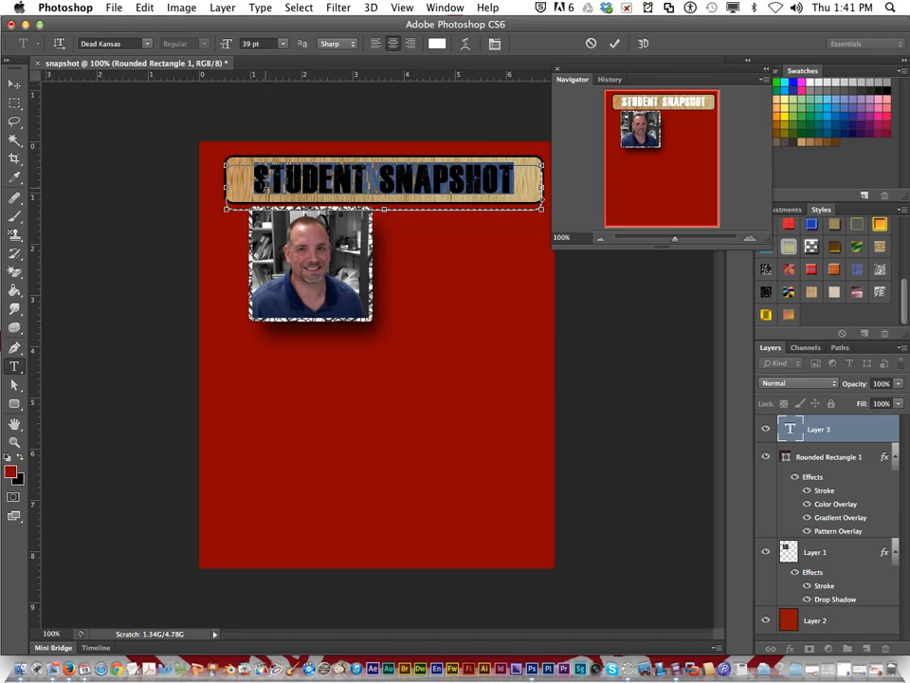
pyautogui.press('Down')
pyautogui.press('Down')
pyautogui.press('Up')
pyautogui.press('Up')
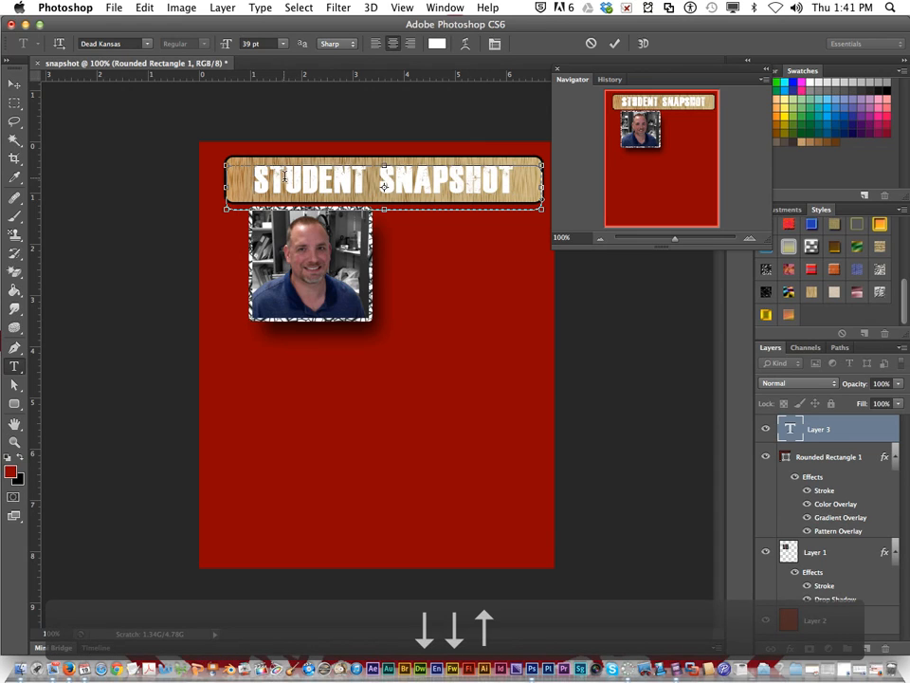
# Step: Commit the title text and nudge it 2 pixels to the right within the banner
pyautogui.click(15, 83)
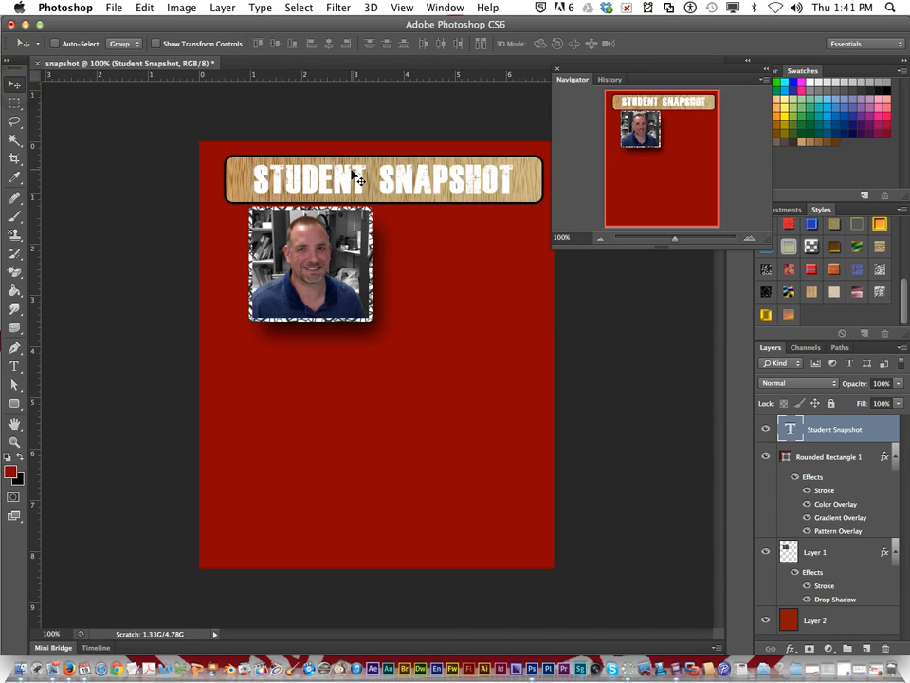
pyautogui.press('Down')
pyautogui.press('Down')
pyautogui.press('Up')
pyautogui.press('Up')
pyautogui.press('Right')
pyautogui.press('Right')
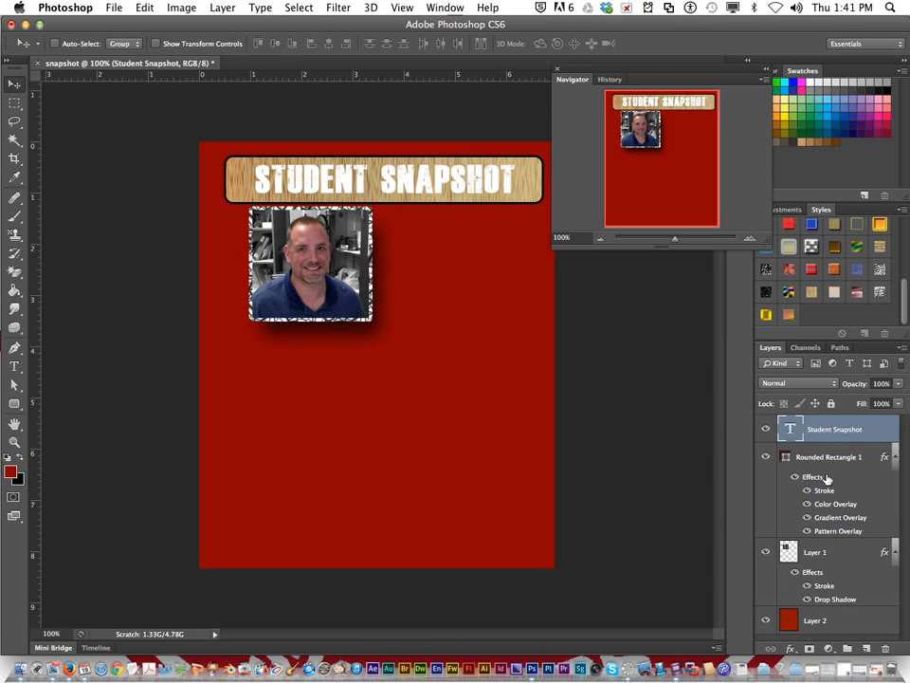
# Step: Give the "Student Snapshot" title a 2 px black outside Stroke and shift it slightly left in the banner
pyautogui.click(790, 650)
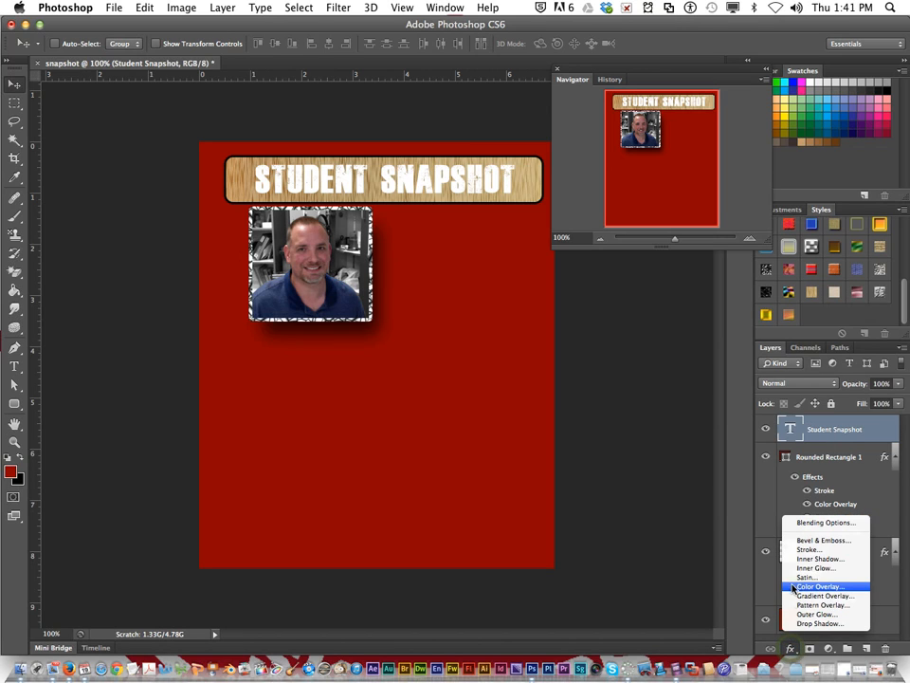
pyautogui.click(821, 550)
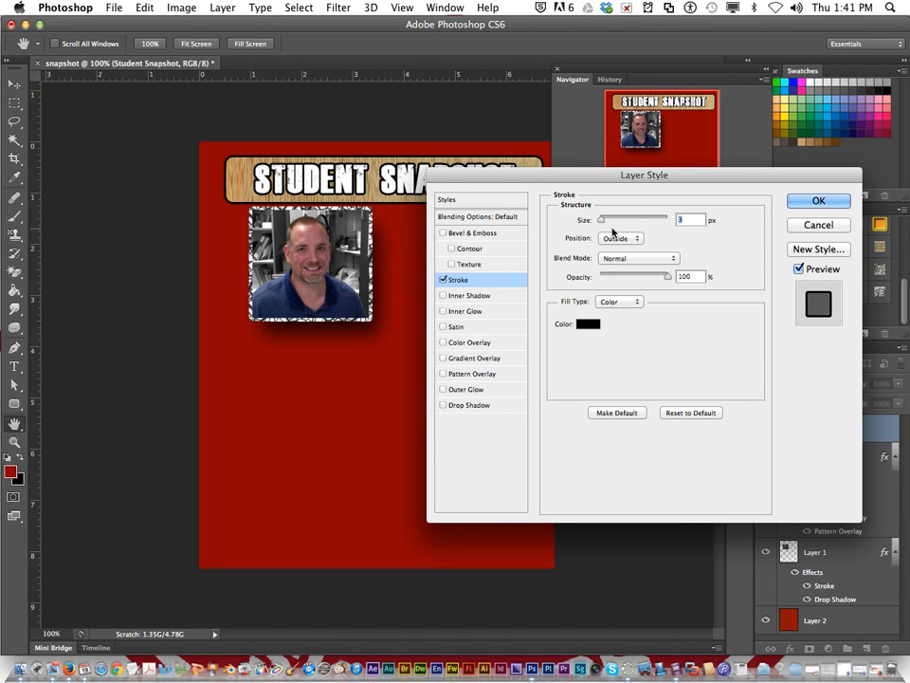
pyautogui.moveTo(602, 220); pyautogui.dragTo(603, 224)
pyautogui.moveTo(602, 224); pyautogui.dragTo(600, 224)
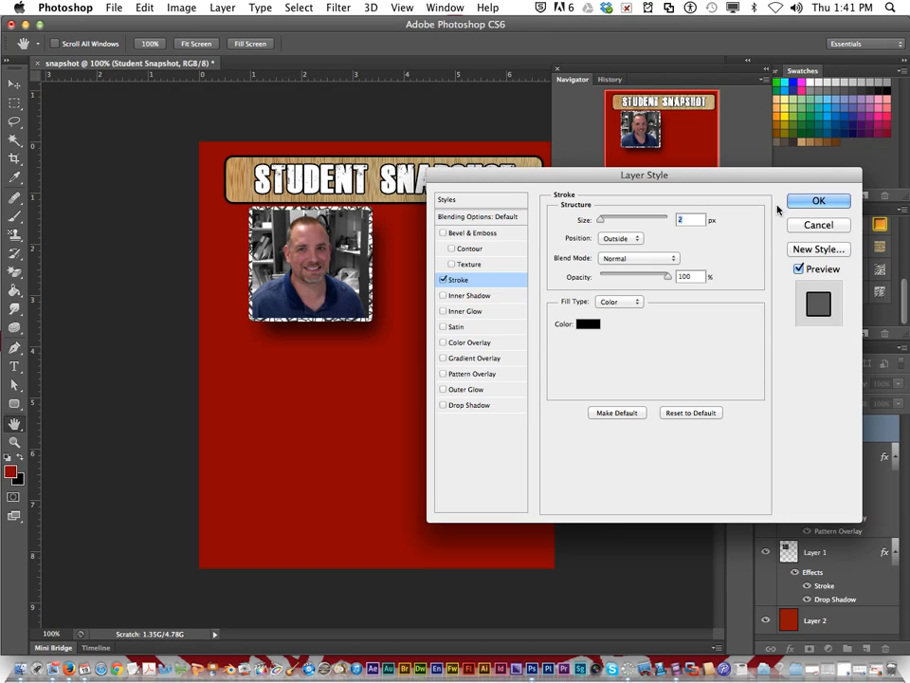
pyautogui.click(812, 201)
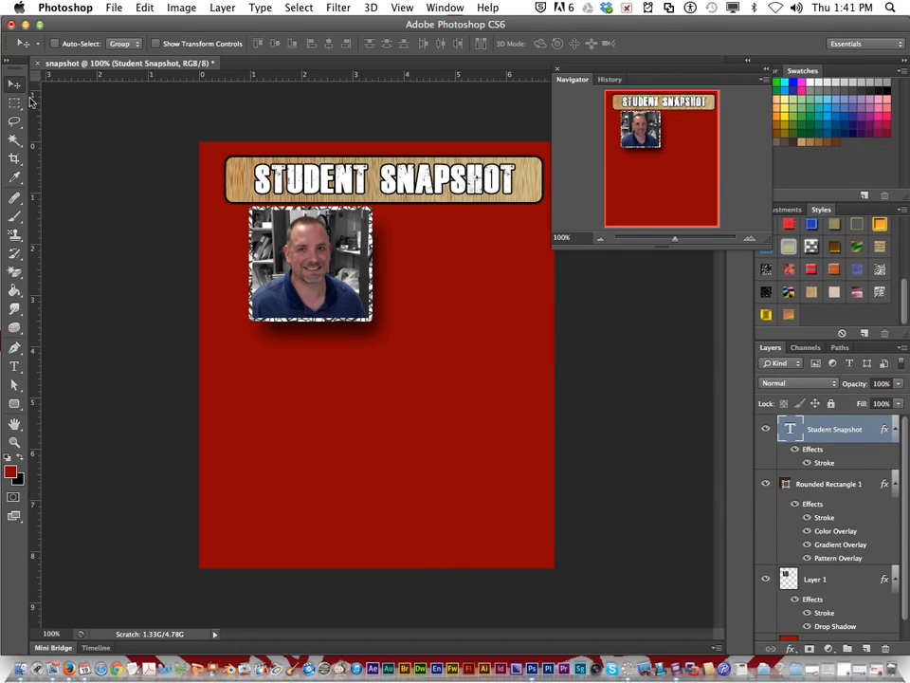
pyautogui.moveTo(287, 256)
pyautogui.mouseDown()
pyautogui.moveTo(271, 255)
pyautogui.moveTo(285, 254)
pyautogui.mouseUp()
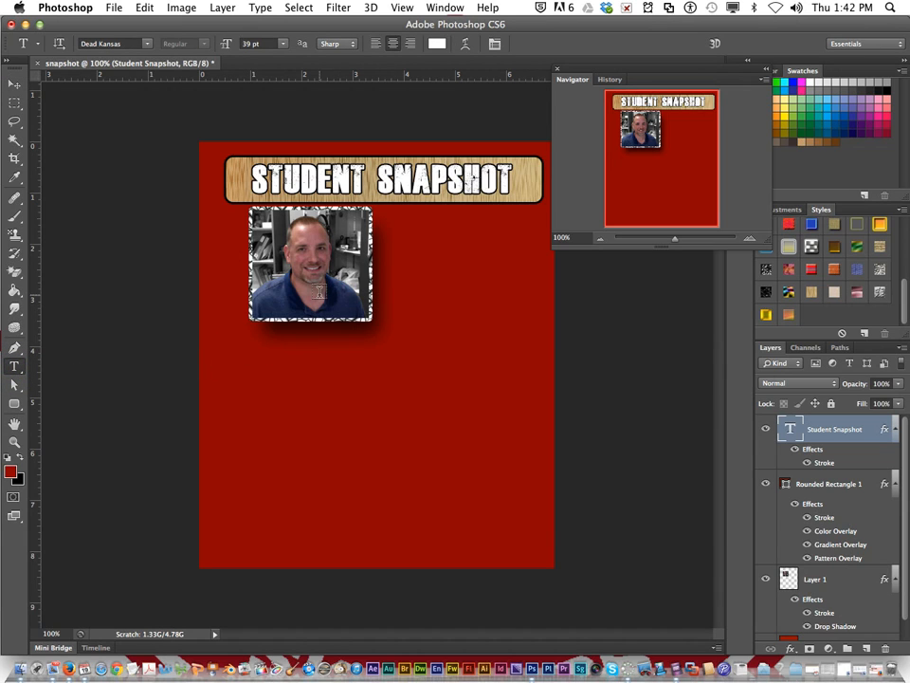
# Step: Add the person's name as a text layer below the portrait and set its size to 25 pt
pyautogui.click(252, 366)
pyautogui.write('Mr. Cour')
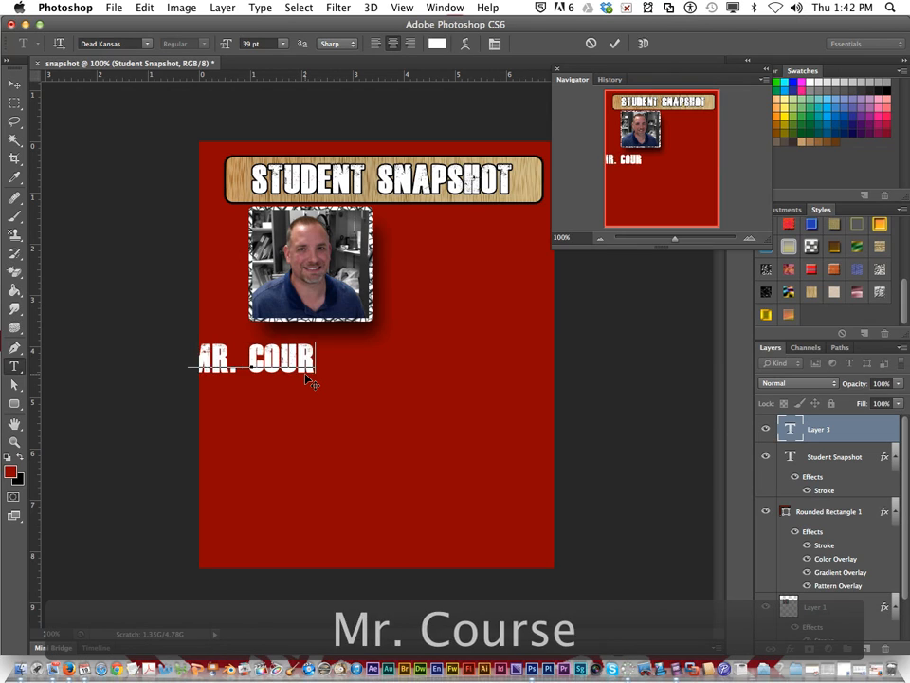
pyautogui.write('sey')
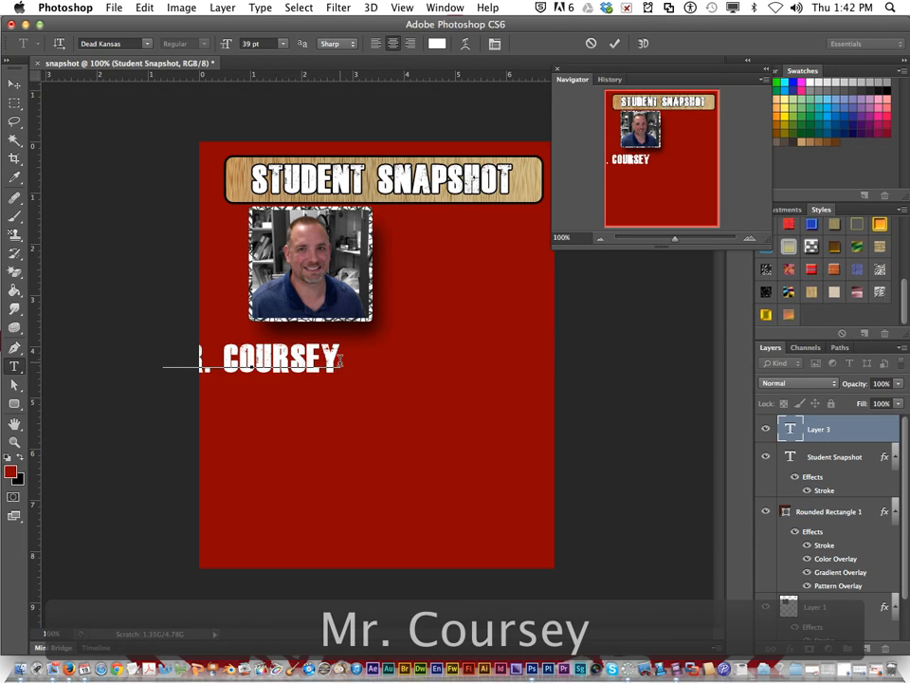
pyautogui.moveTo(339, 361); pyautogui.dragTo(167, 348)
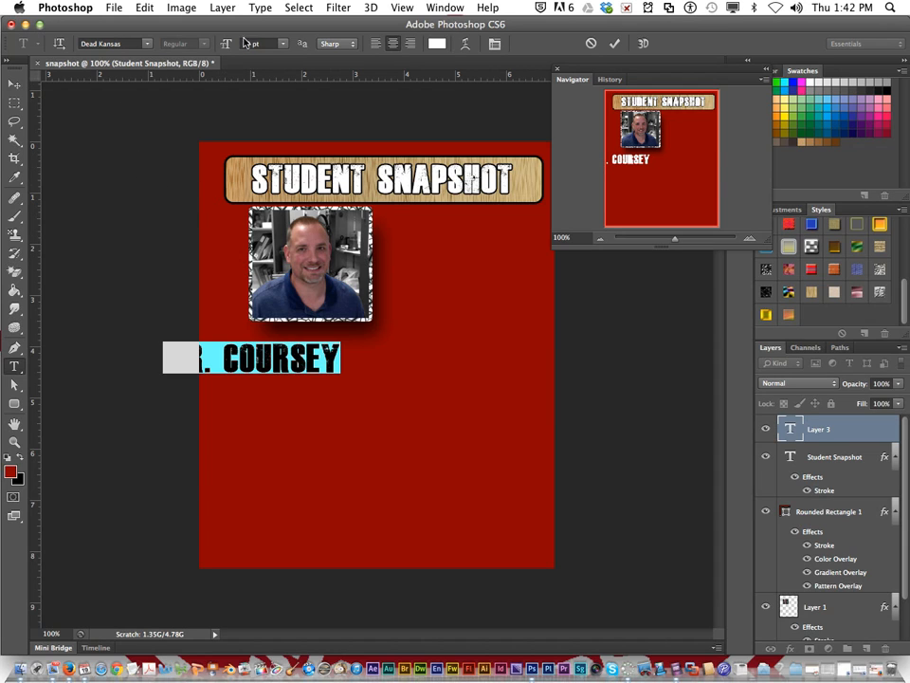
pyautogui.moveTo(227, 48); pyautogui.dragTo(216, 49)
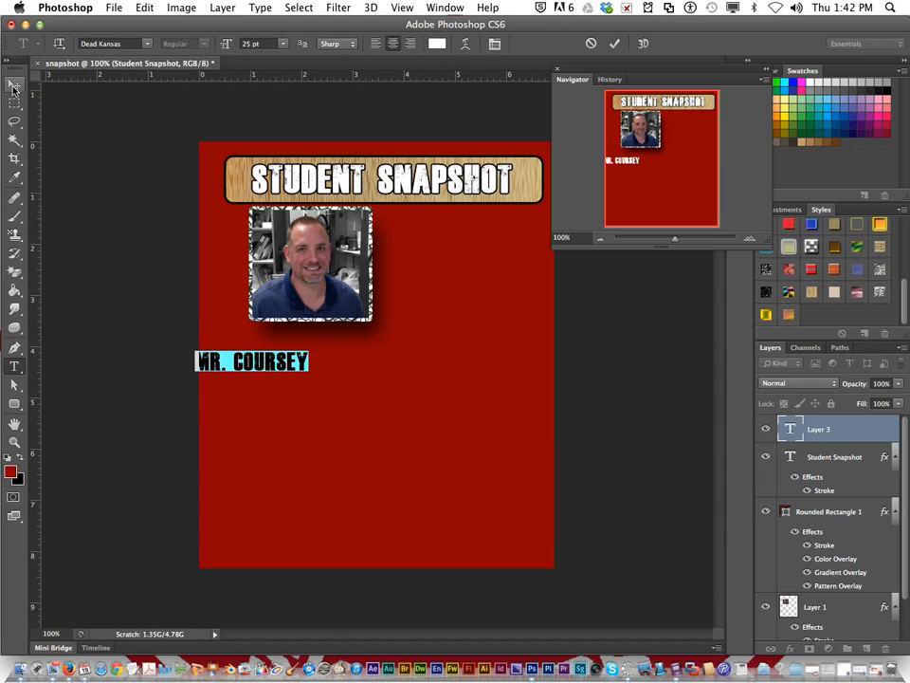
# Step: Rotate the name text to about -17° with Free Transform and move it over the portrait's upper-left corner
pyautogui.click(13, 85)
pyautogui.moveTo(256, 351); pyautogui.dragTo(308, 351)
pyautogui.click(137, 8)
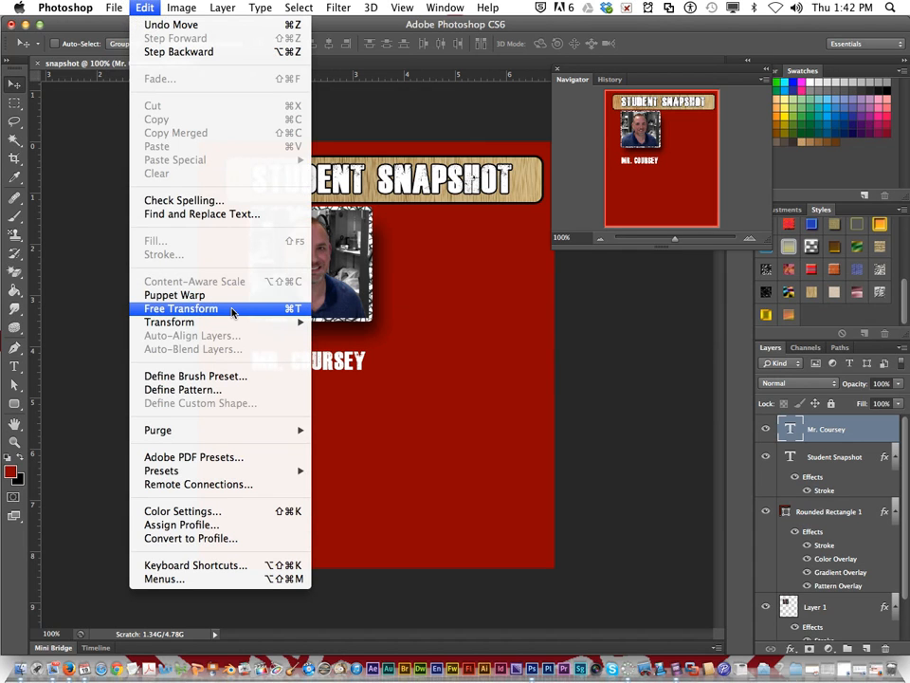
pyautogui.click(231, 309)
pyautogui.moveTo(374, 366)
pyautogui.mouseDown()
pyautogui.moveTo(376, 343)
pyautogui.moveTo(378, 352)
pyautogui.mouseUp()
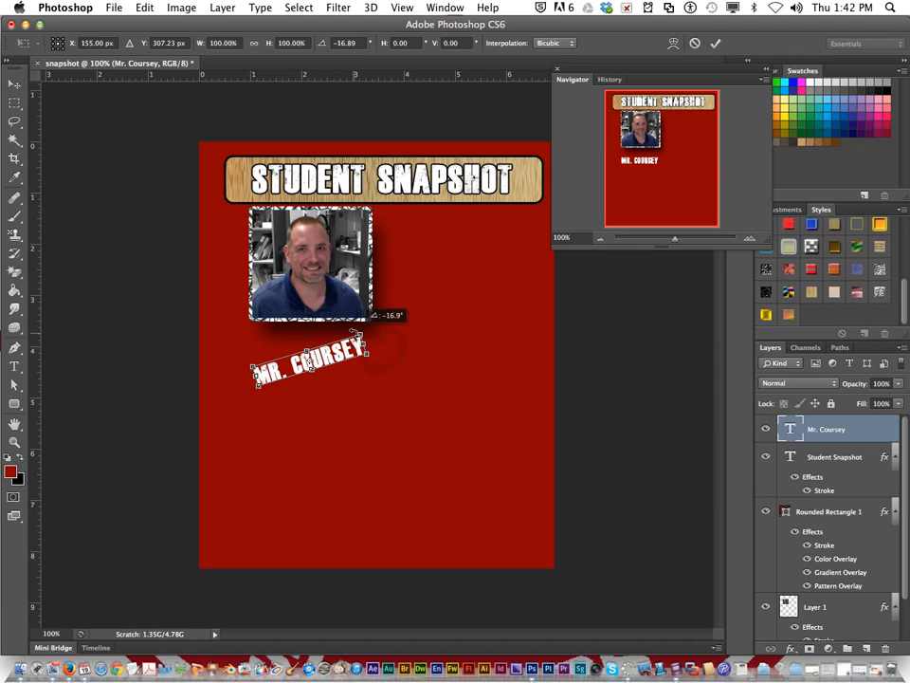
pyautogui.moveTo(322, 356); pyautogui.dragTo(279, 220)
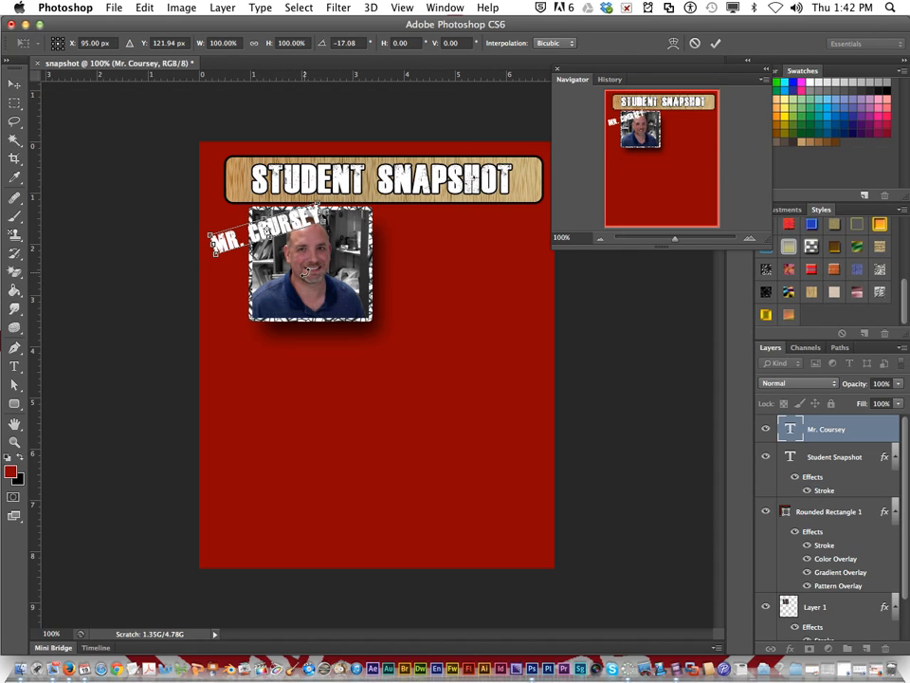
pyautogui.press('Return')
# Step: With Auto-Select enabled, move the portrait slightly down and left, and place the slanted name across its lower edge
pyautogui.moveTo(315, 266); pyautogui.dragTo(309, 276)
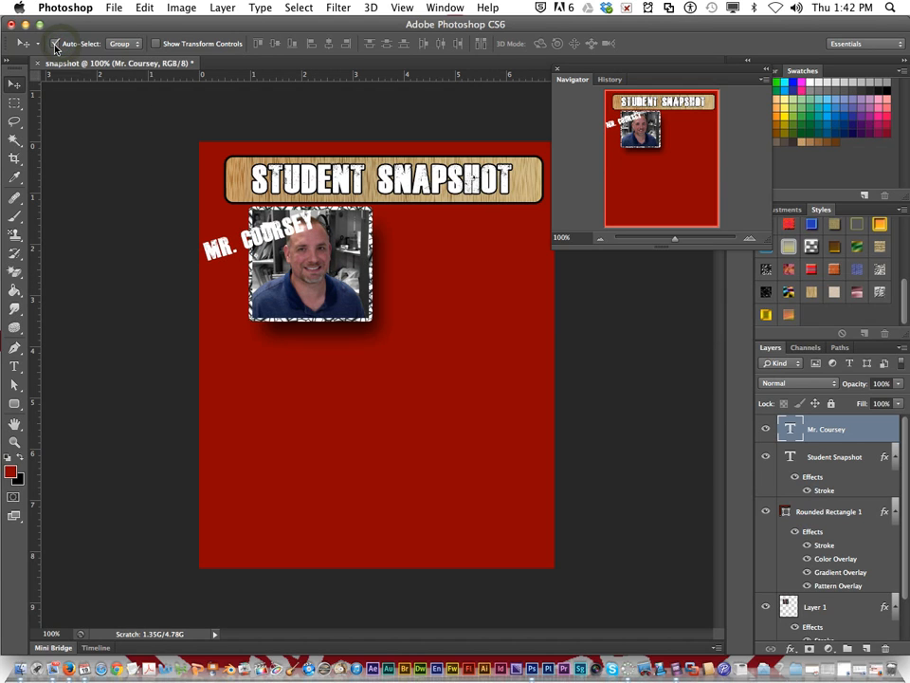
pyautogui.moveTo(314, 289); pyautogui.dragTo(295, 299)
pyautogui.moveTo(213, 251); pyautogui.dragTo(254, 308)
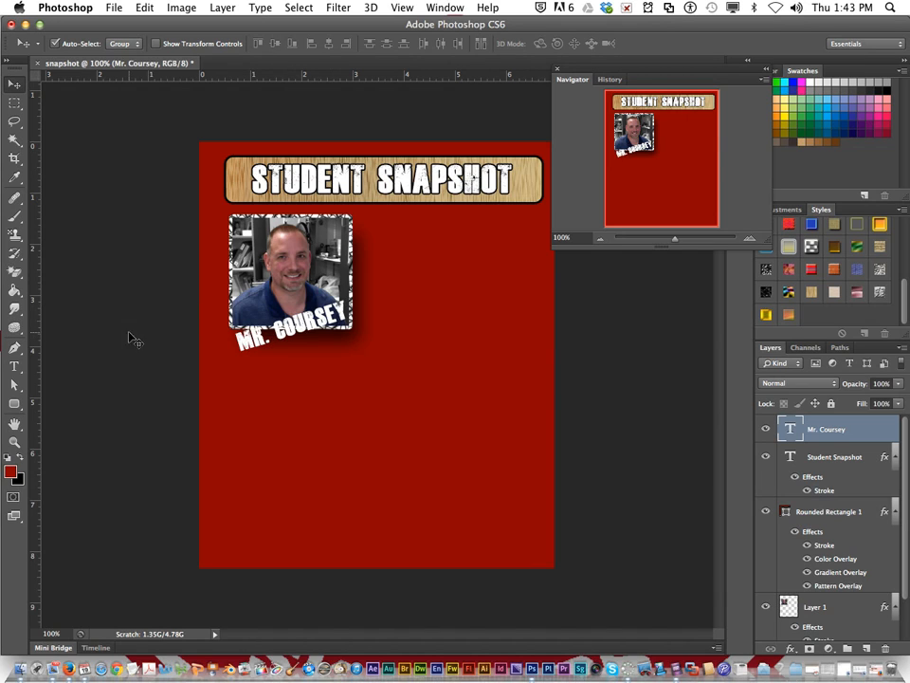
# Step: Choose the Custom Shape tool and pick the solid banner shape with notched ends from the shape library
pyautogui.click(14, 403)
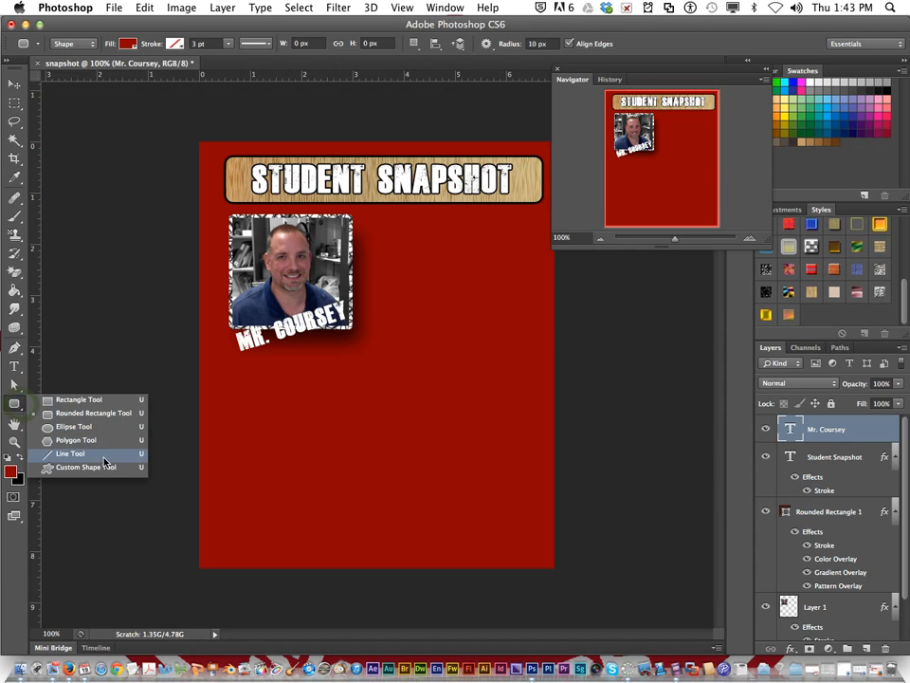
pyautogui.click(114, 465)
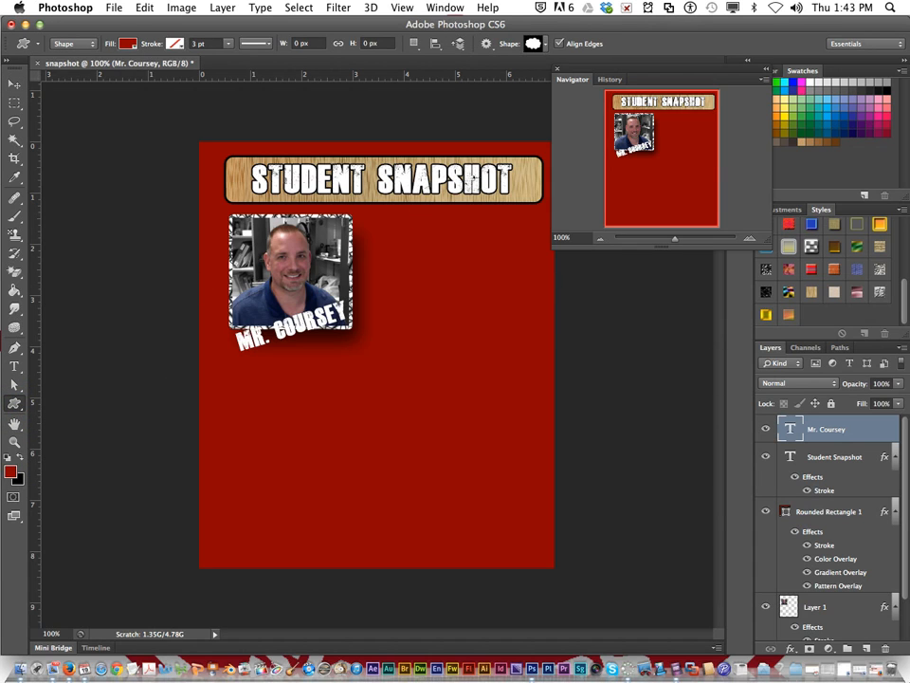
pyautogui.click(544, 43)
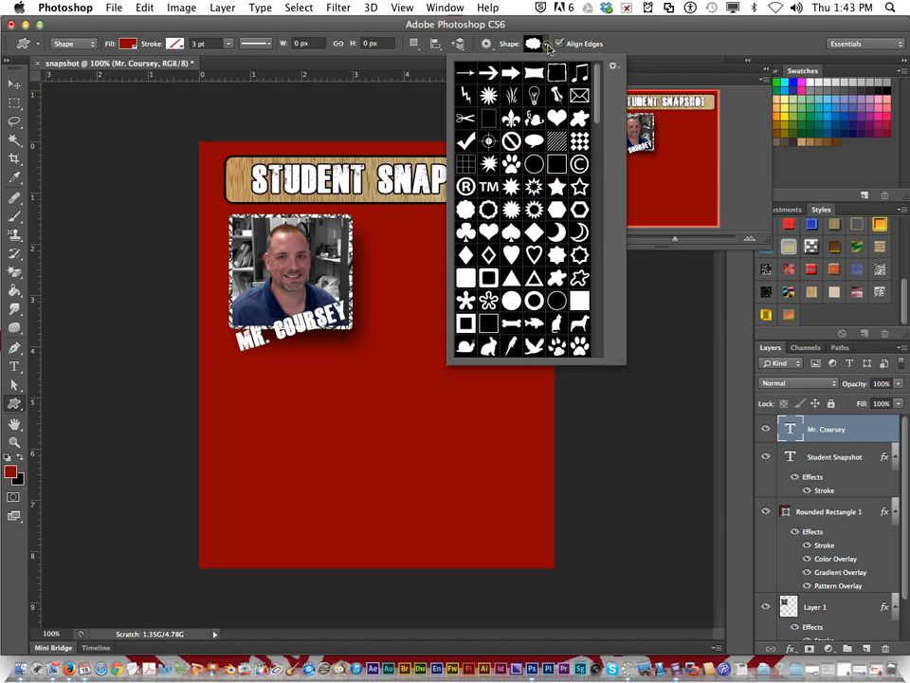
pyautogui.scroll(-8, 531, 209)
pyautogui.scroll(-10, 523, 209)
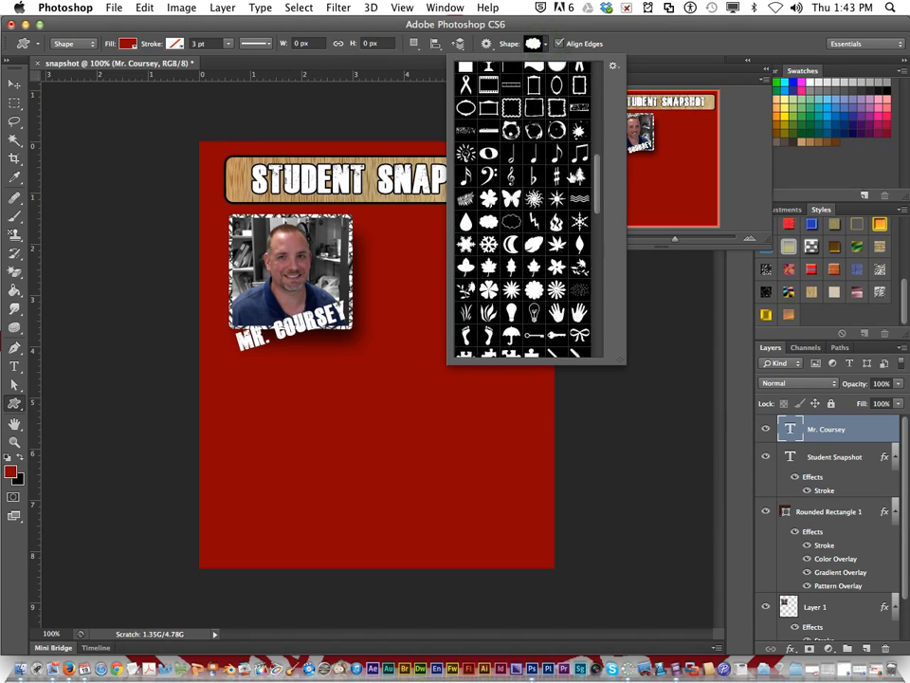
pyautogui.scroll(-10, 573, 174)
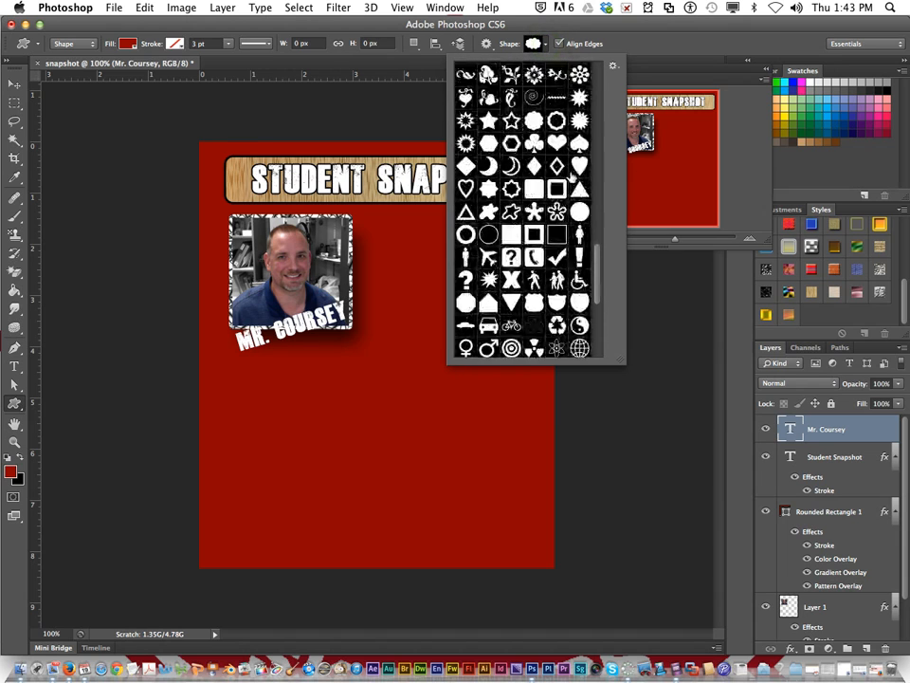
pyautogui.scroll(-5, 570, 176)
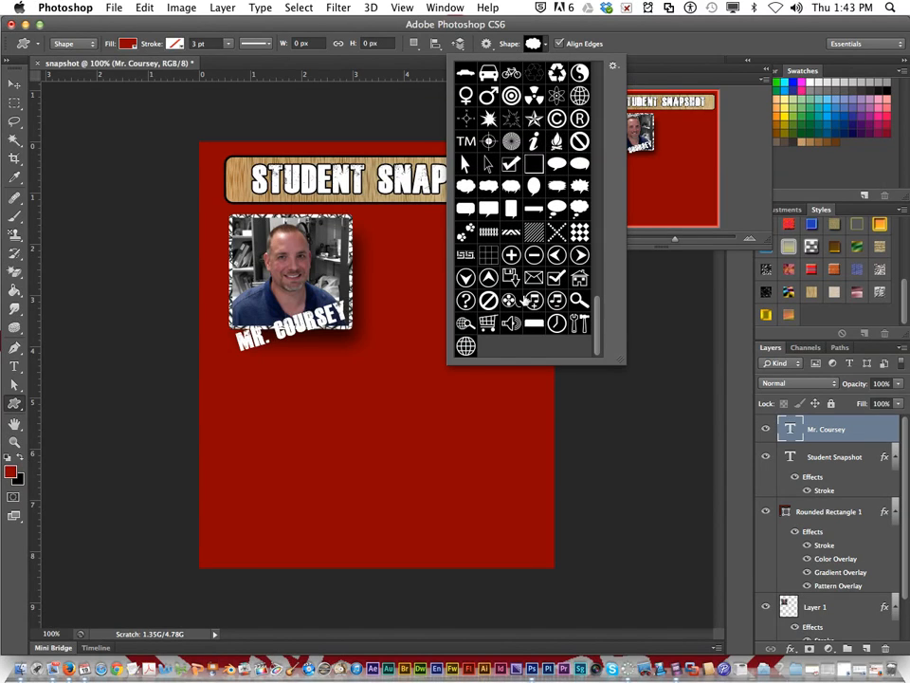
pyautogui.scroll(15, 524, 301)
pyautogui.scroll(10, 525, 292)
pyautogui.scroll(8, 526, 290)
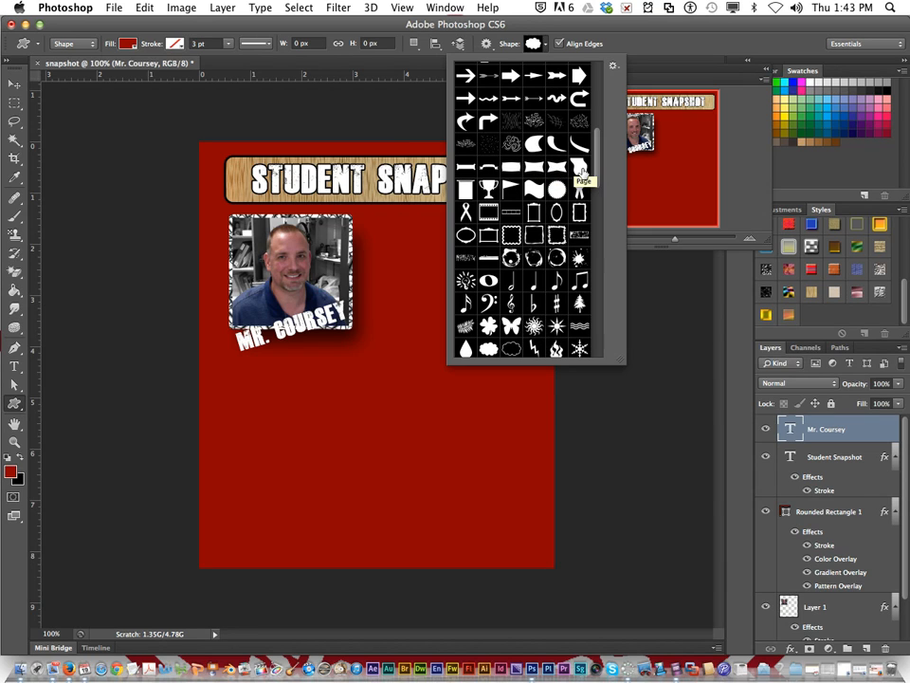
pyautogui.click(565, 169)
pyautogui.click(569, 169)
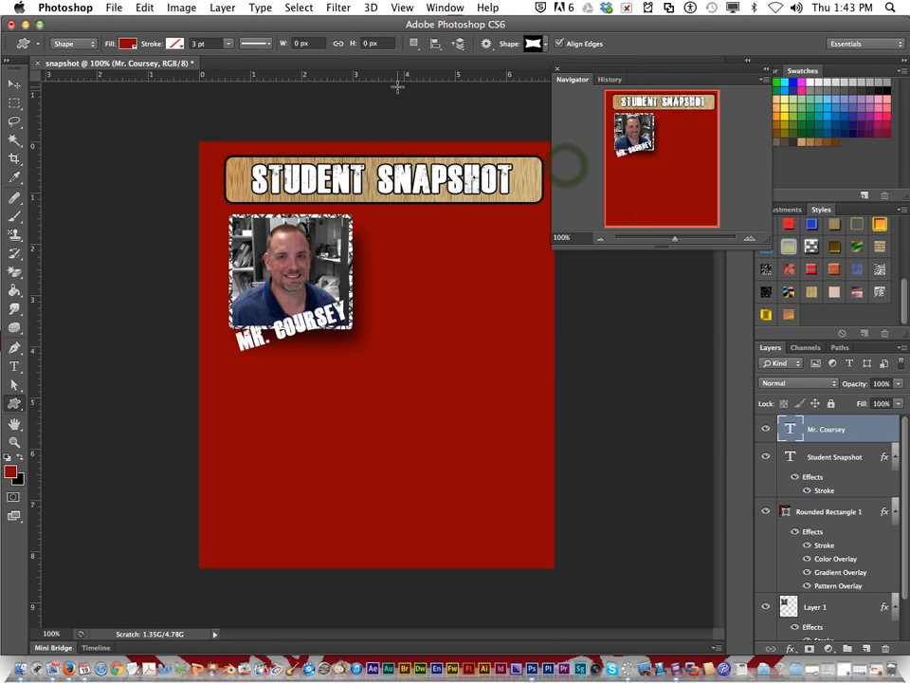
# Step: Set the shape fill to black and draw a banner about 235 × 80 px just below the portrait
pyautogui.click(128, 43)
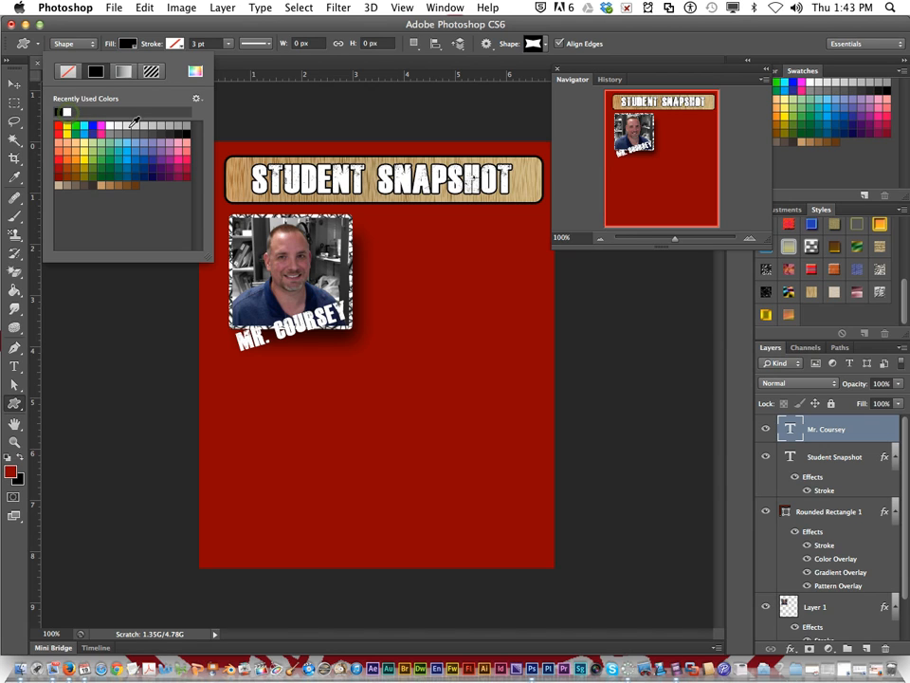
pyautogui.click(101, 28)
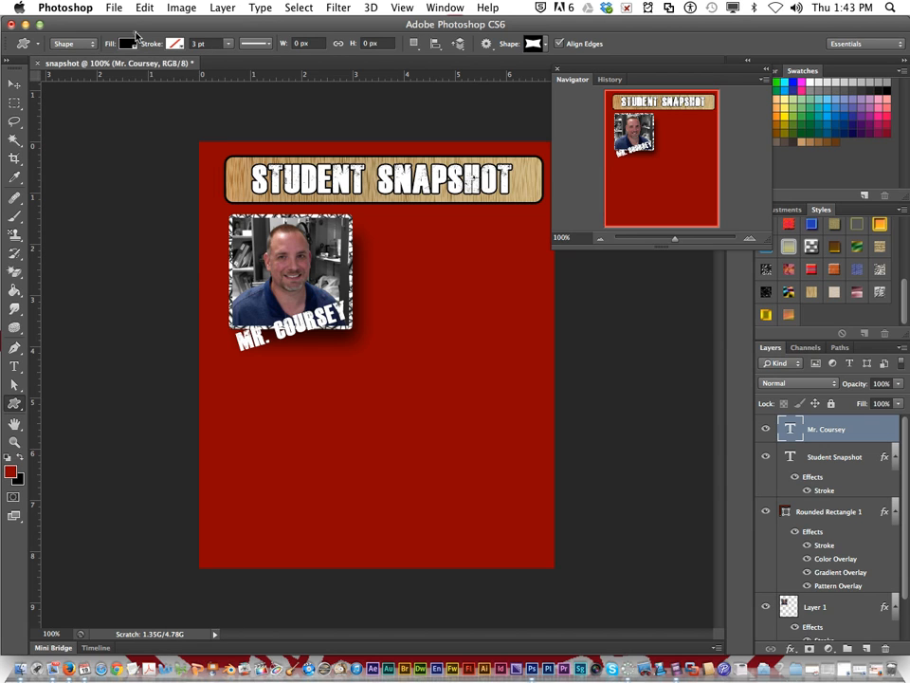
pyautogui.moveTo(212, 336); pyautogui.dragTo(380, 392)
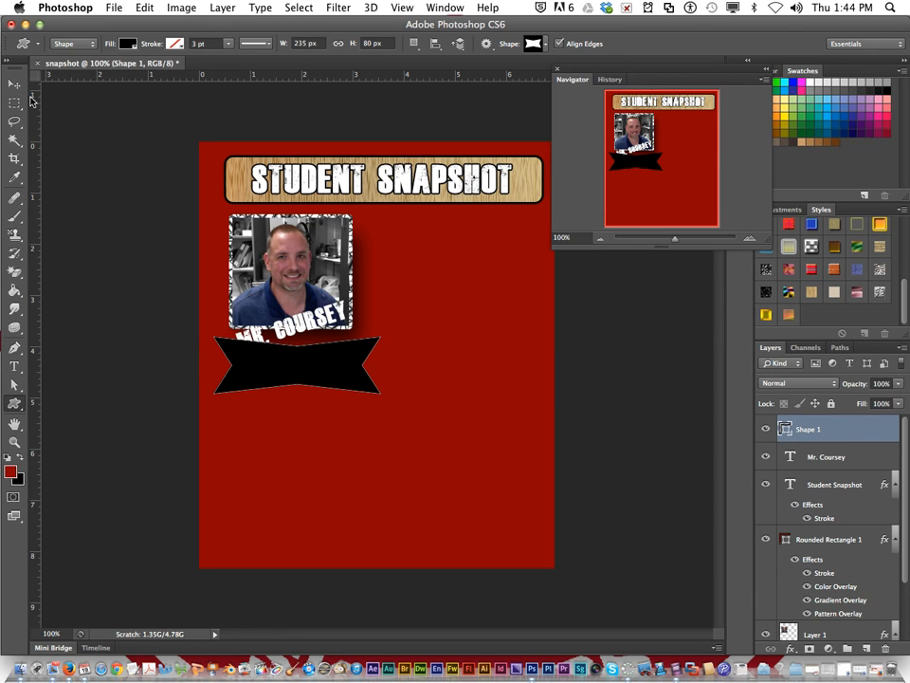
# Step: Bring the name text layer above the banner shape layer and place the slanted name on the black banner
pyautogui.click(14, 84)
pyautogui.click(301, 337)
pyautogui.moveTo(301, 336); pyautogui.dragTo(313, 408)
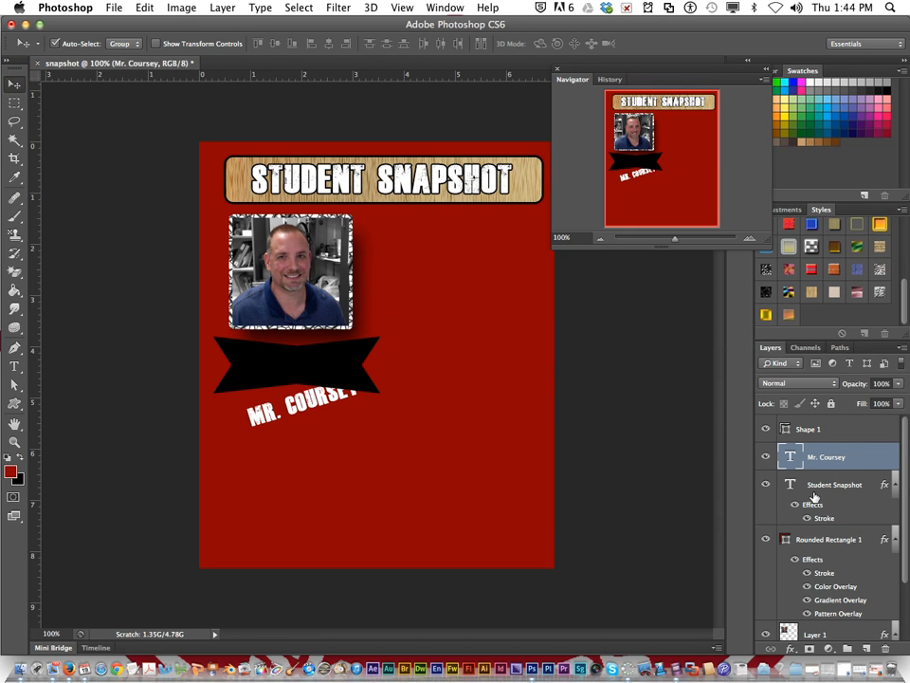
pyautogui.moveTo(840, 456); pyautogui.dragTo(836, 432)
pyautogui.moveTo(309, 414); pyautogui.dragTo(299, 376)
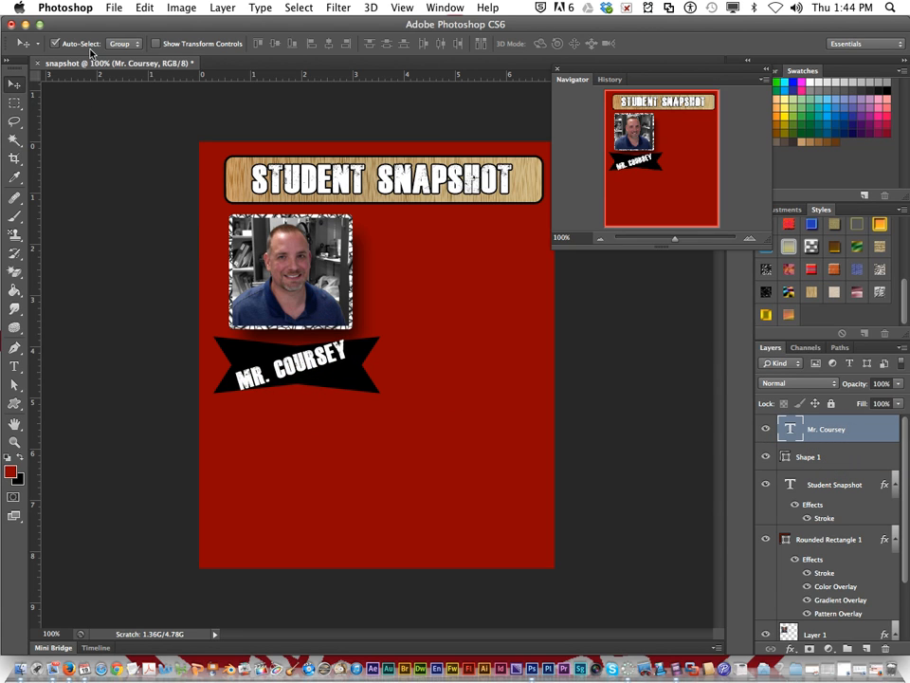
pyautogui.moveTo(301, 361); pyautogui.dragTo(313, 355)
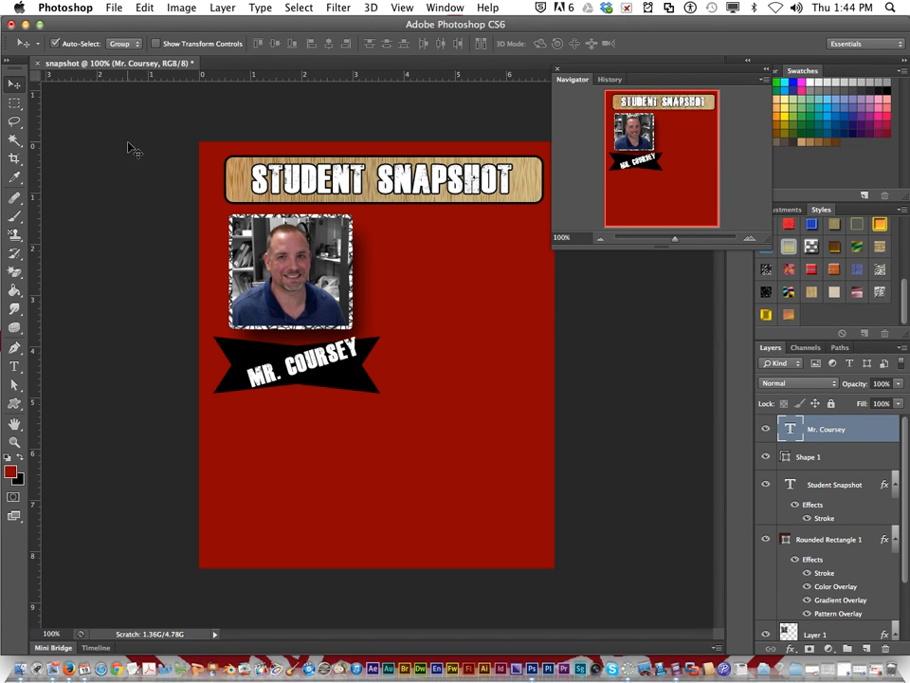
# Step: Rotate the name text about 13.6° clockwise with Free Transform, apply it, and center the name on the black banner
pyautogui.click(142, 8)
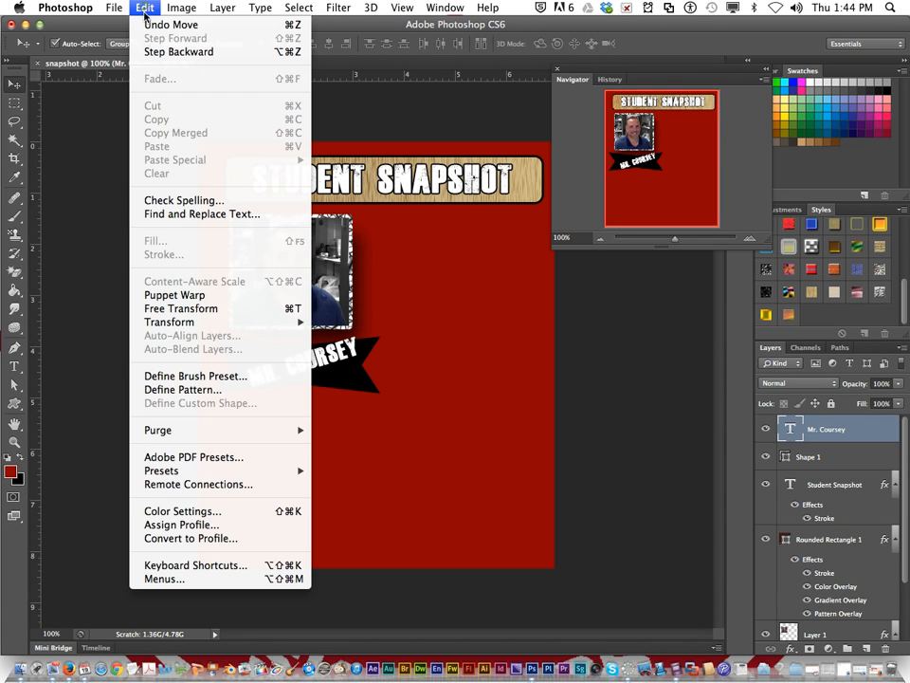
pyautogui.click(181, 310)
pyautogui.moveTo(384, 319); pyautogui.dragTo(394, 338)
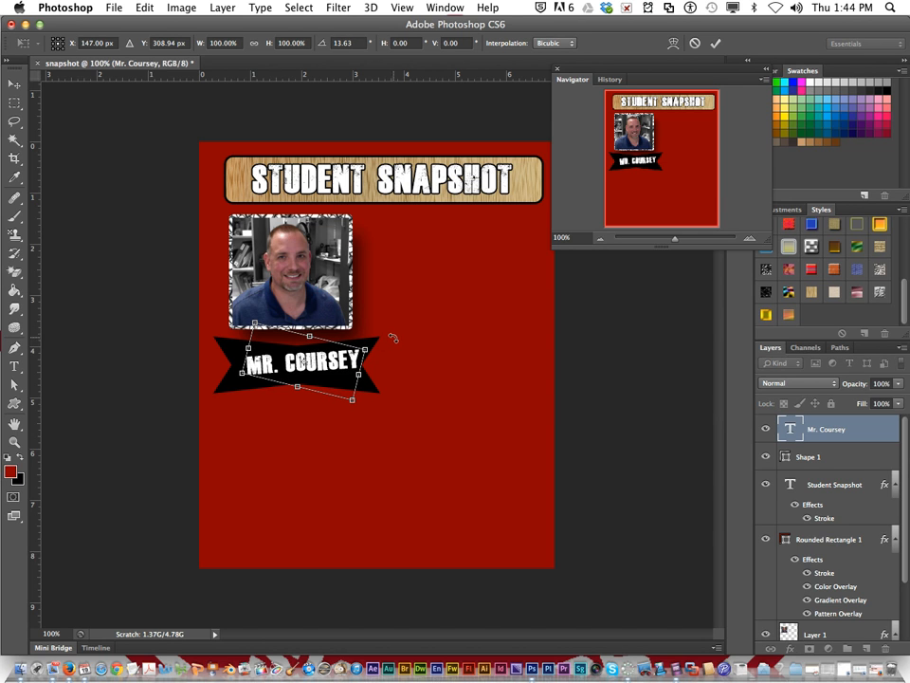
pyautogui.click(16, 82)
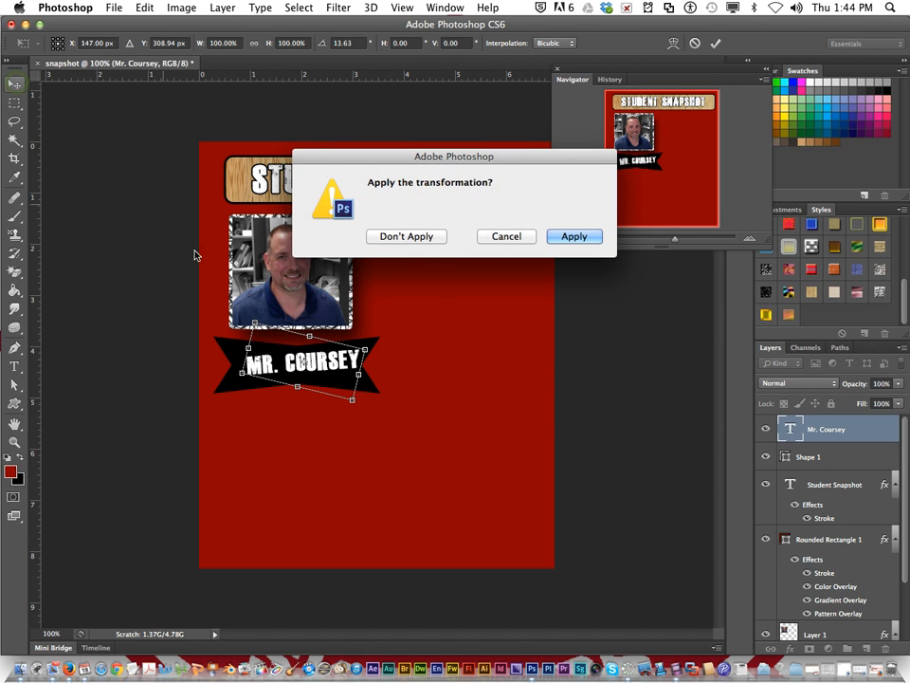
pyautogui.click(573, 237)
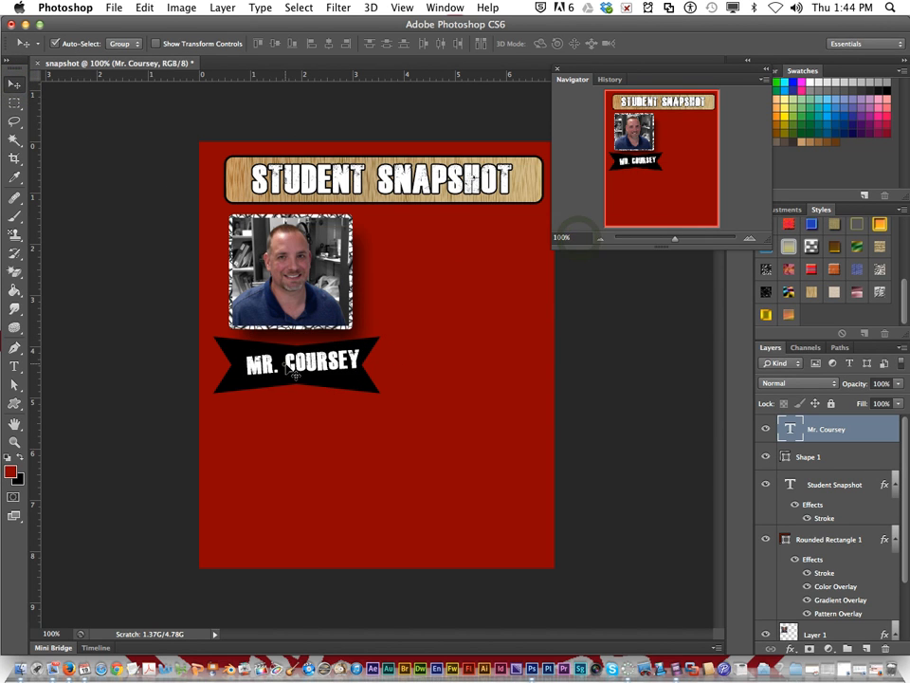
pyautogui.moveTo(290, 366); pyautogui.dragTo(283, 367)
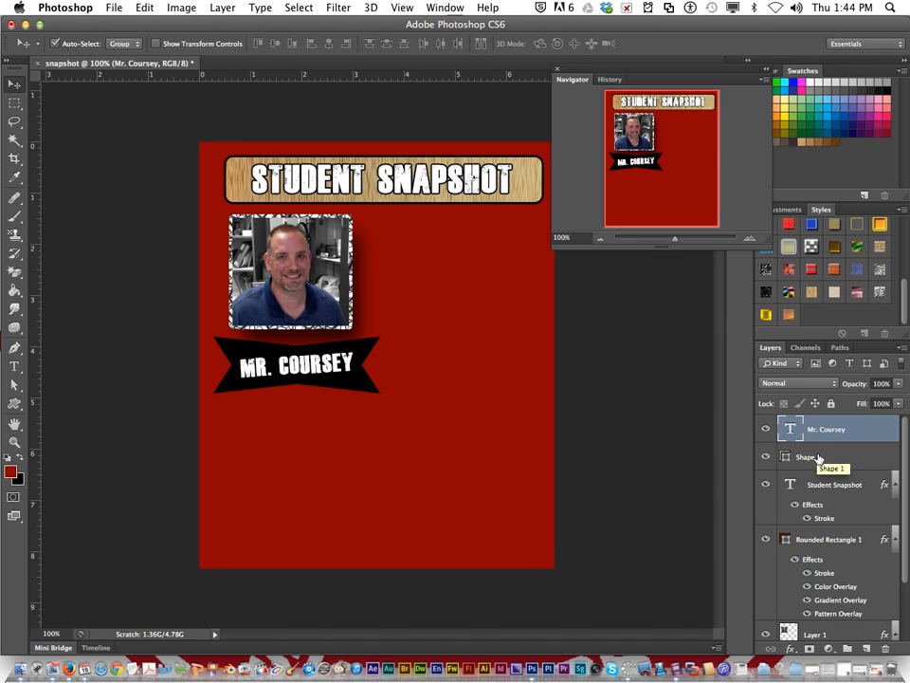
# Step: Group the name text and black banner layers, and move the group to the right of the portrait
pyautogui.keyDown('shift'); pyautogui.click(815, 457); pyautogui.keyUp('shift')
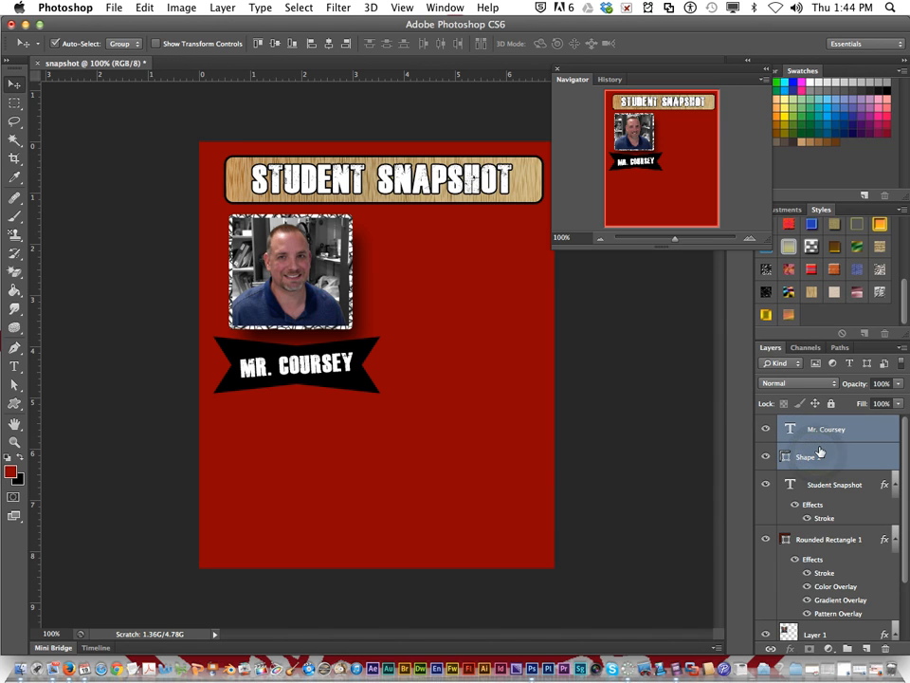
pyautogui.rightClick(816, 446)
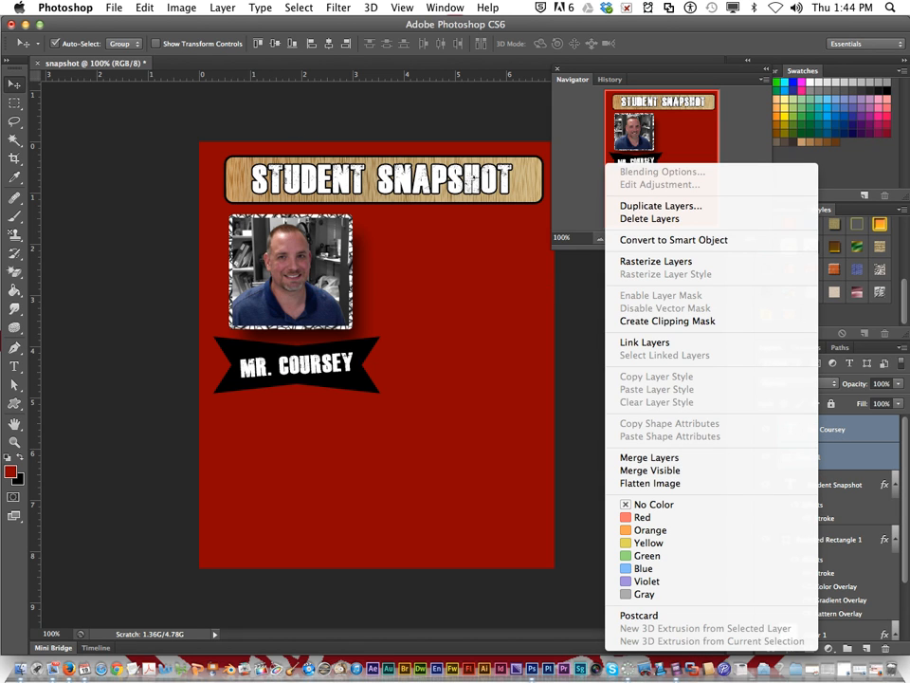
pyautogui.click(223, 7)
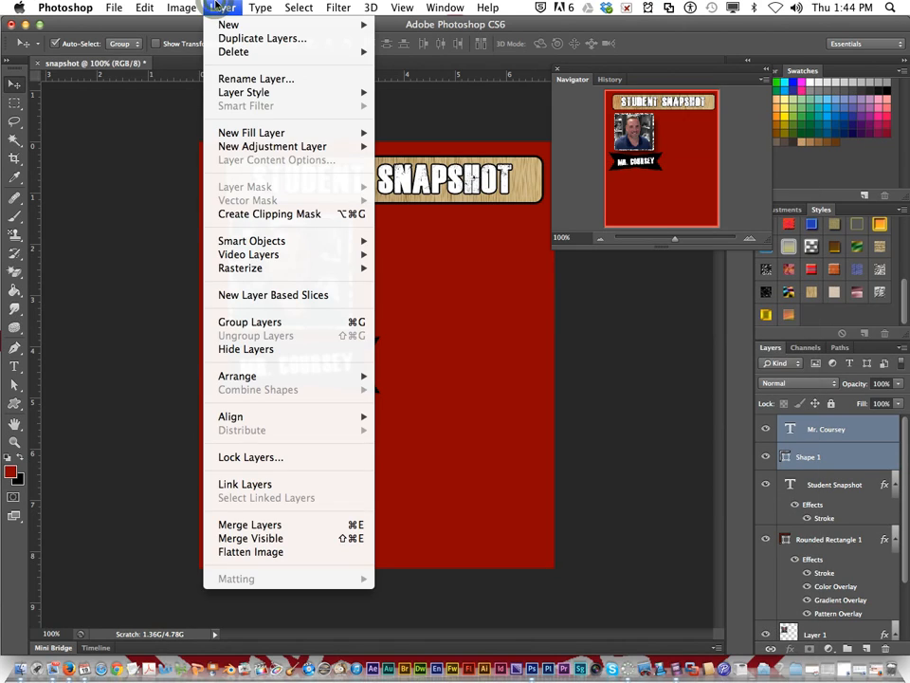
pyautogui.click(290, 328)
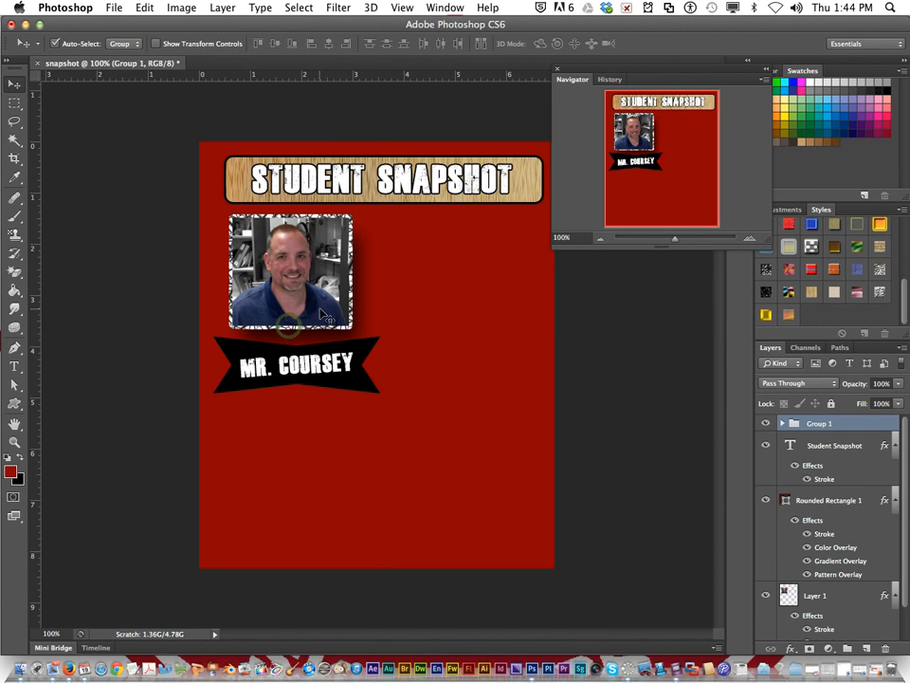
pyautogui.click(783, 424)
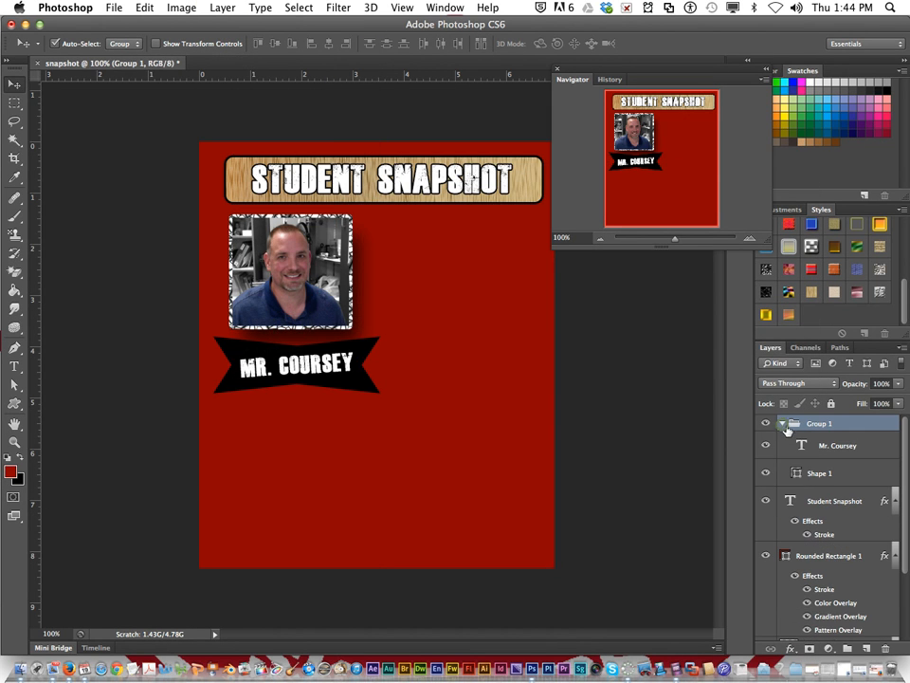
pyautogui.click(782, 424)
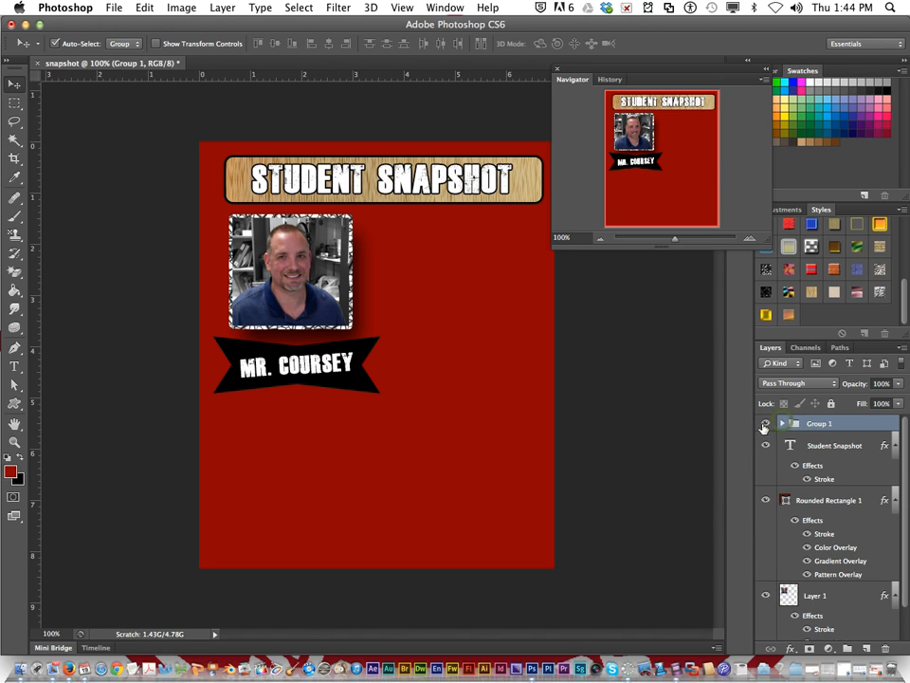
pyautogui.moveTo(299, 378); pyautogui.dragTo(459, 270)
pyautogui.moveTo(472, 277); pyautogui.dragTo(471, 281)
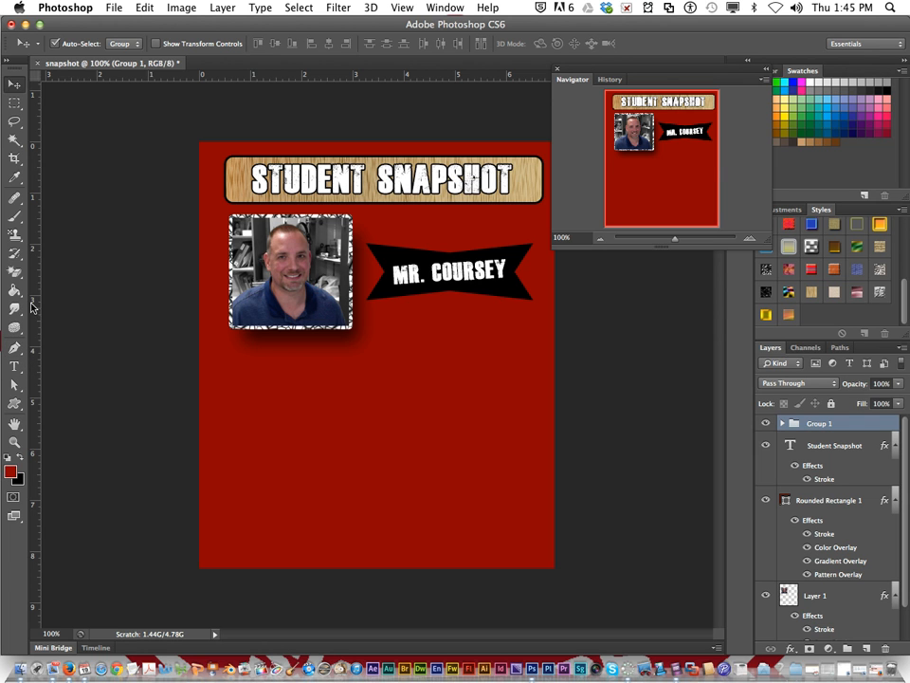
# Step: Switch to Firefox, review the Student Snapshot assignment's example and requirements, and return to Photoshop
pyautogui.click(67, 661)
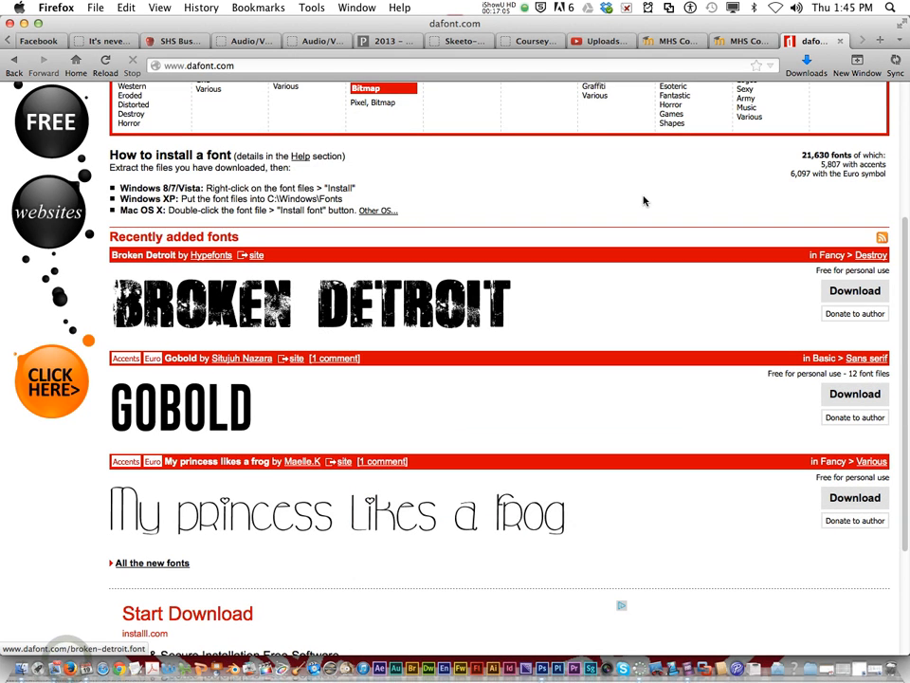
pyautogui.click(735, 41)
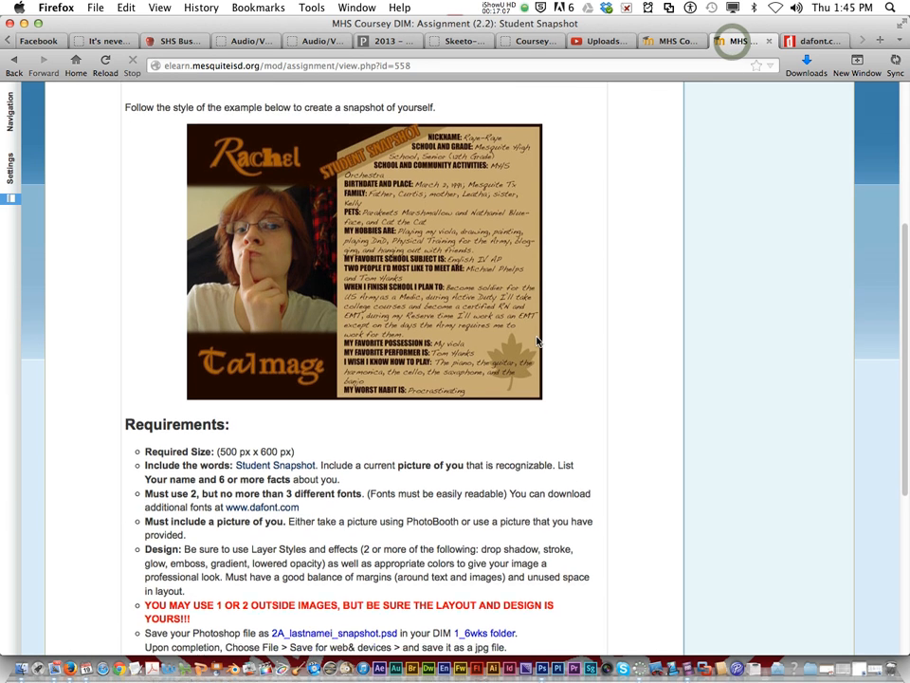
pyautogui.scroll(-2, 546, 366)
pyautogui.scroll(-1, 546, 366)
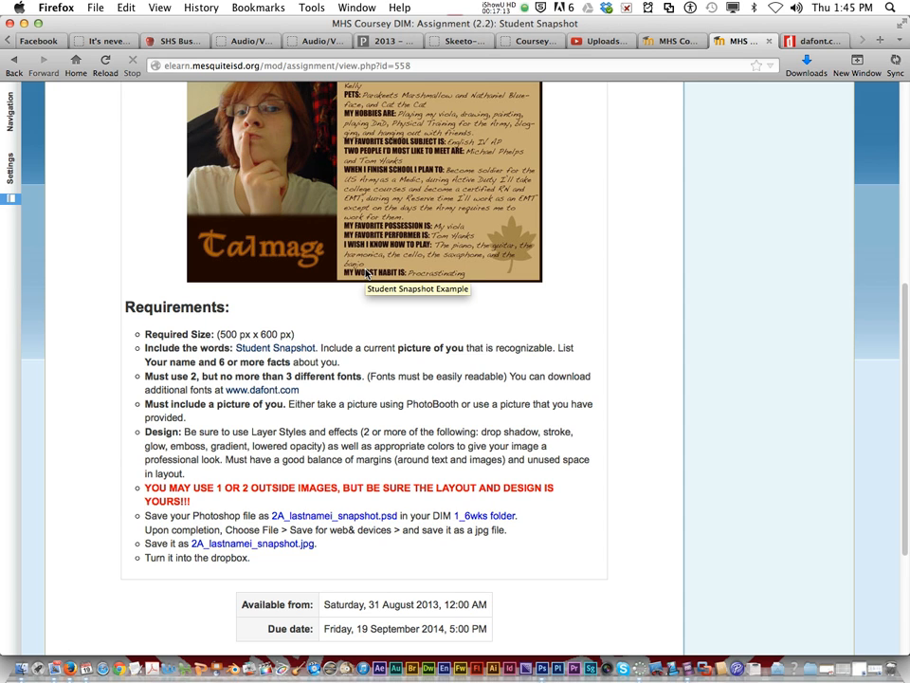
pyautogui.click(25, 23)
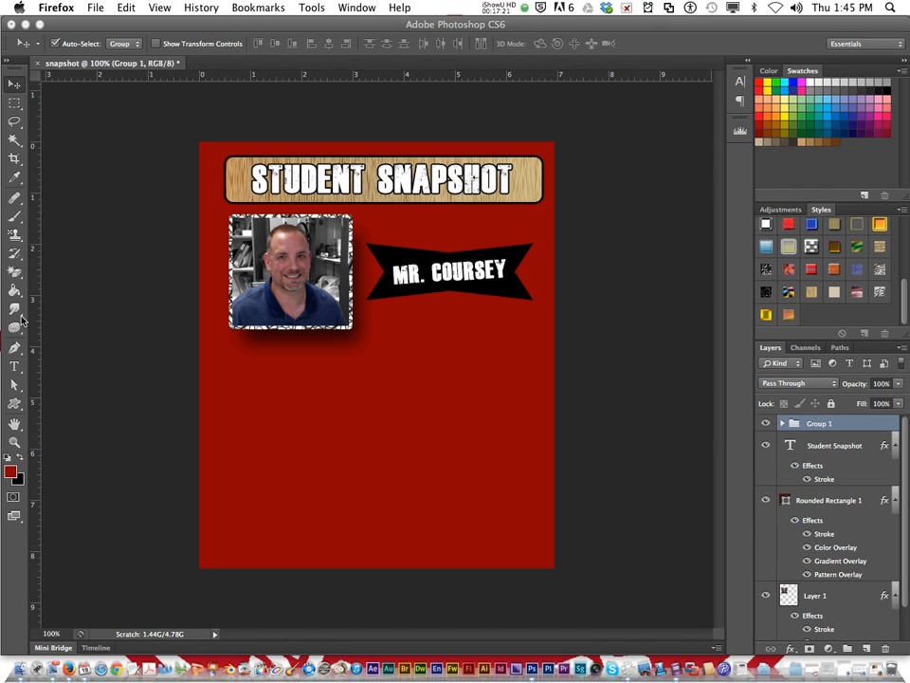
# Step: Draw a white-filled rounded rectangle about 455 × 290 px in the empty area below the portrait and name banner
pyautogui.click(18, 403)
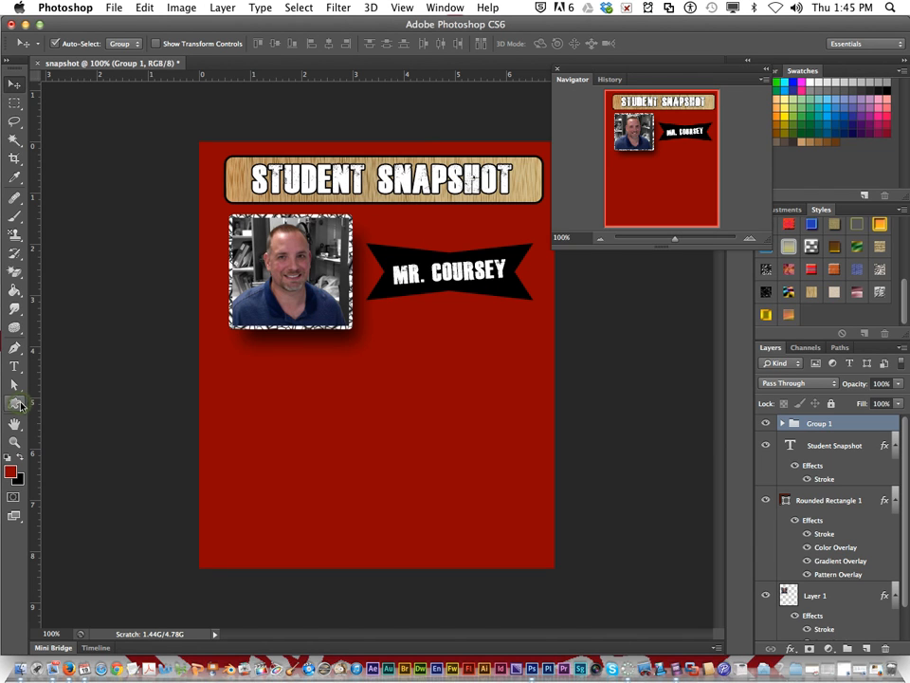
pyautogui.click(18, 403)
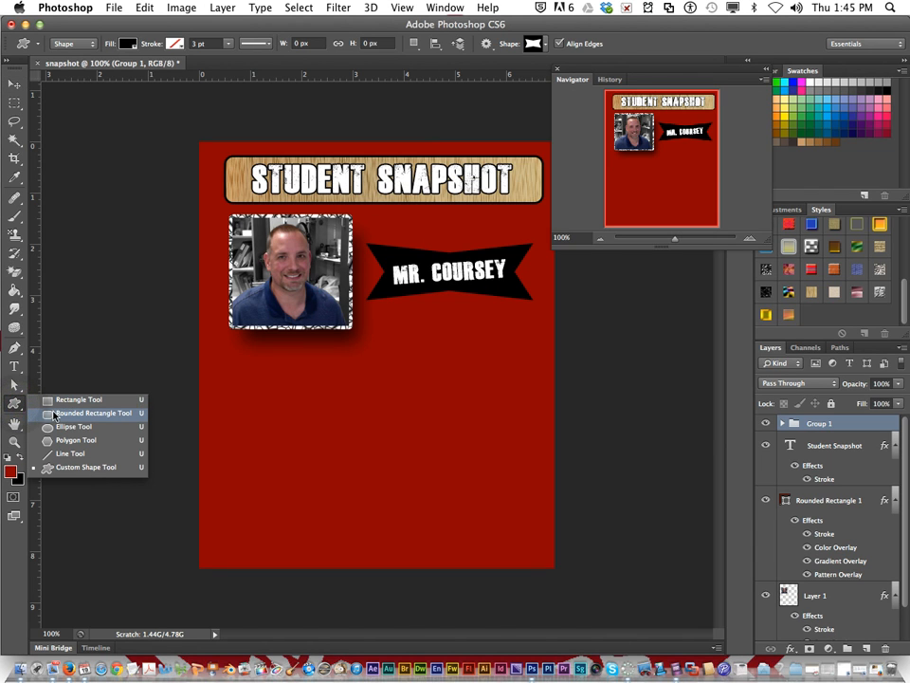
pyautogui.click(54, 414)
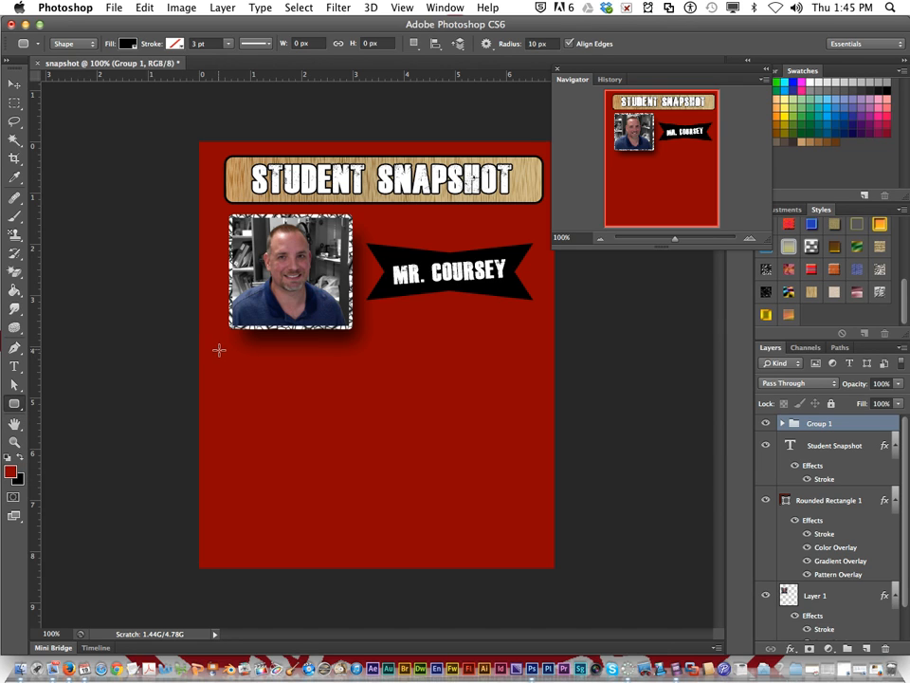
pyautogui.click(127, 44)
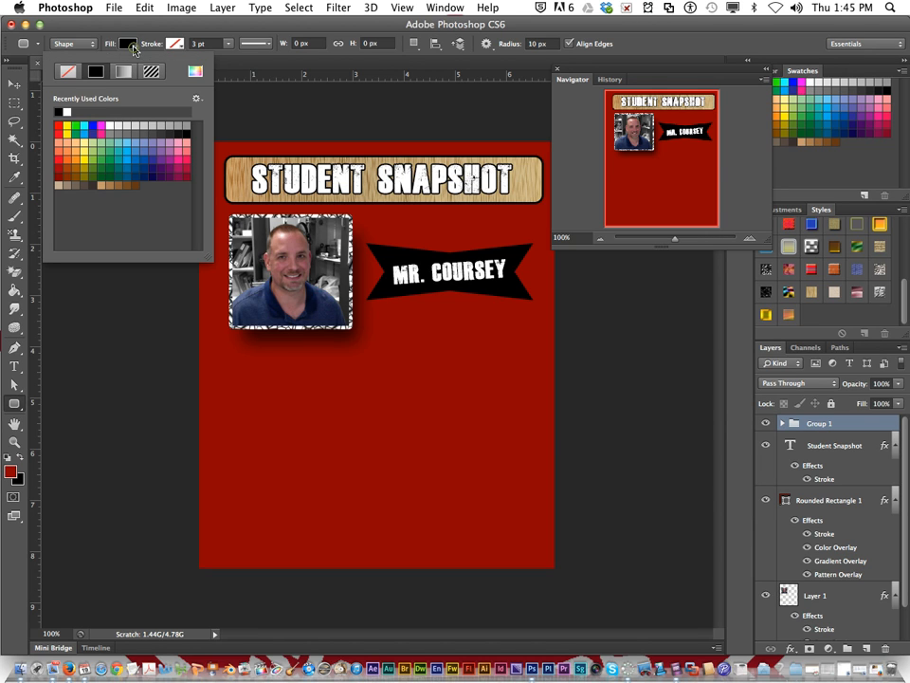
pyautogui.click(61, 111)
pyautogui.click(157, 31)
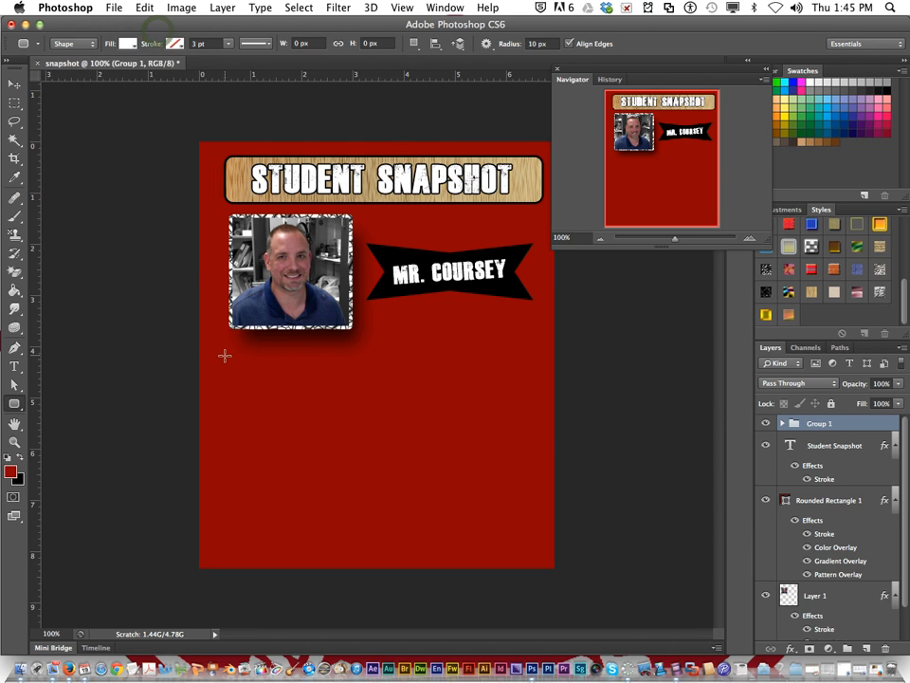
pyautogui.moveTo(217, 352); pyautogui.dragTo(532, 553)
pyautogui.press('Up')
pyautogui.press('Up')
pyautogui.press('Down')
pyautogui.press('Down')
pyautogui.press('Down')
pyautogui.press('Up')
pyautogui.press('Up')
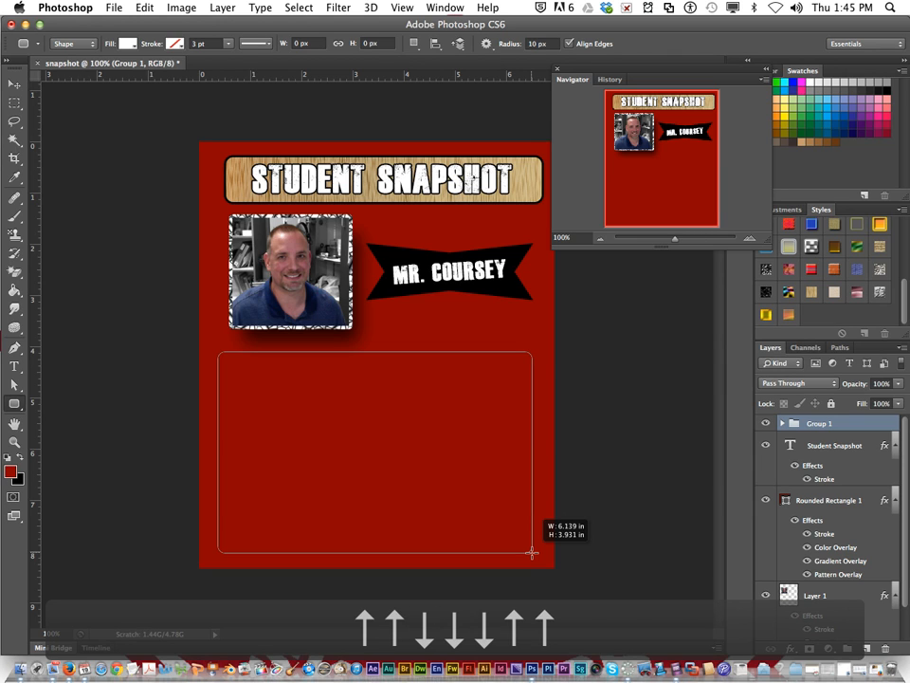
pyautogui.press('[')
pyautogui.press(']')
pyautogui.press(']')
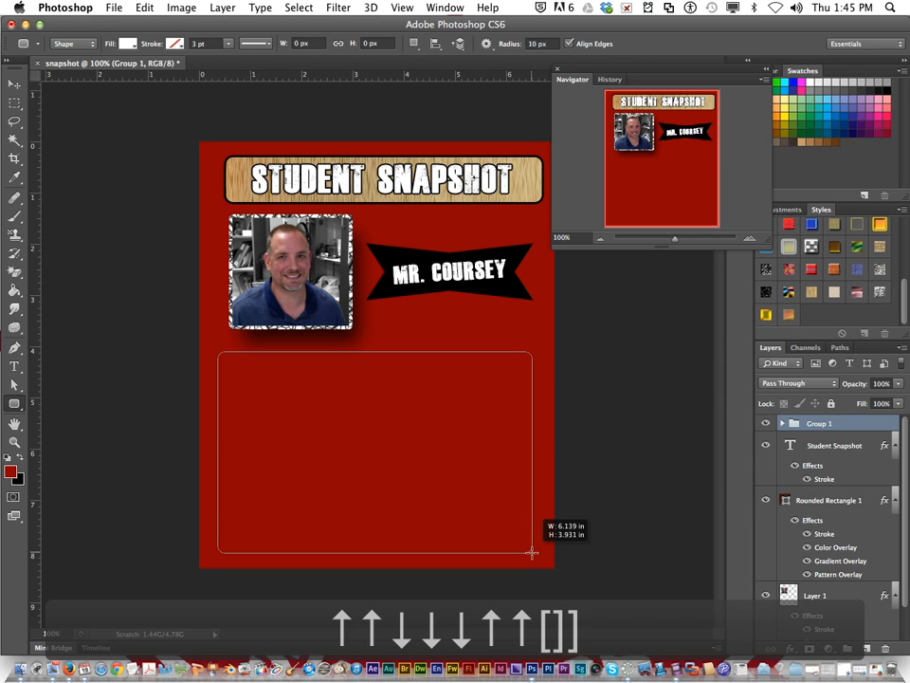
pyautogui.moveTo(532, 553); pyautogui.dragTo(536, 550)
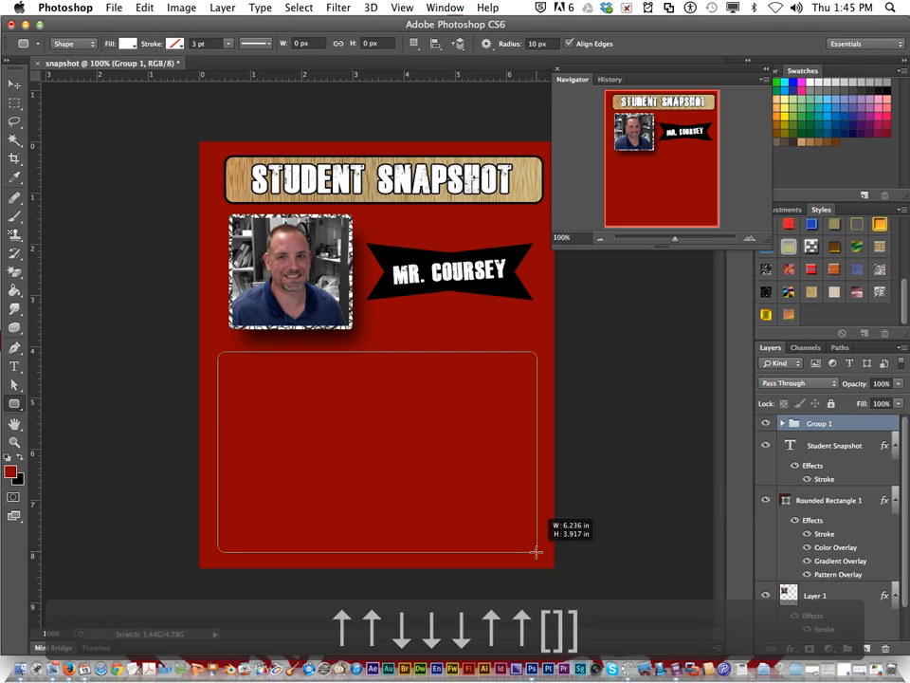
pyautogui.press('pagedown')
pyautogui.press('pageup')
pyautogui.press('pageup')
pyautogui.press('-')
pyautogui.press('-')
pyautogui.press('-')
pyautogui.press('-')
pyautogui.press('-')
pyautogui.press('-')
pyautogui.press('-')
pyautogui.moveTo(537, 552)
pyautogui.mouseDown()
pyautogui.moveTo(520, 549)
pyautogui.moveTo(542, 558)
pyautogui.mouseUp()
pyautogui.press('=')
pyautogui.press('=')
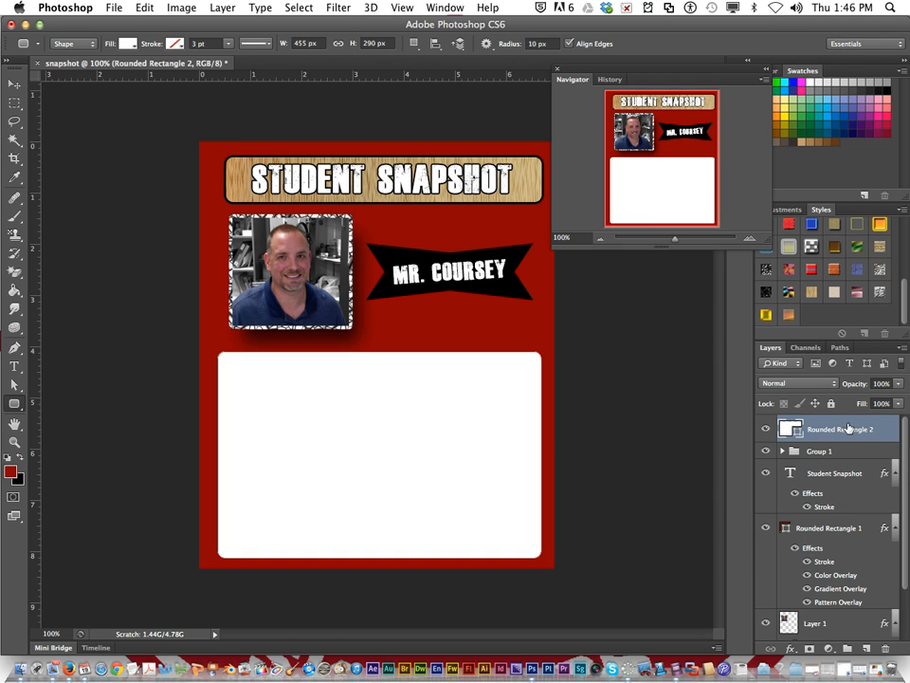
# Step: Lower the opacity of the new white rounded rectangle layer to 13% and switch to the Move tool
pyautogui.click(899, 384)
pyautogui.moveTo(899, 396); pyautogui.dragTo(850, 404)
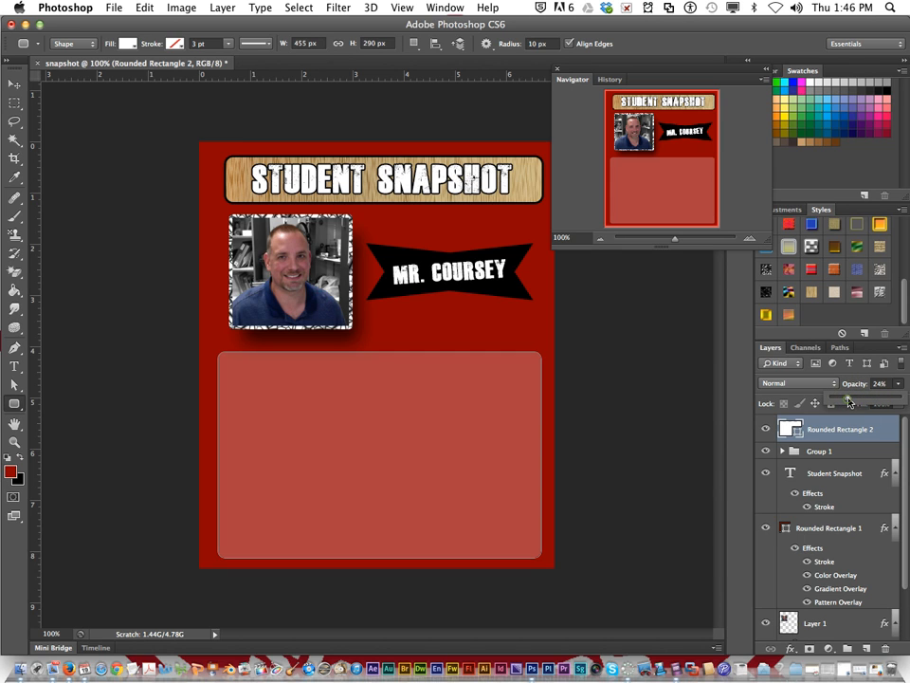
pyautogui.moveTo(846, 402); pyautogui.dragTo(840, 402)
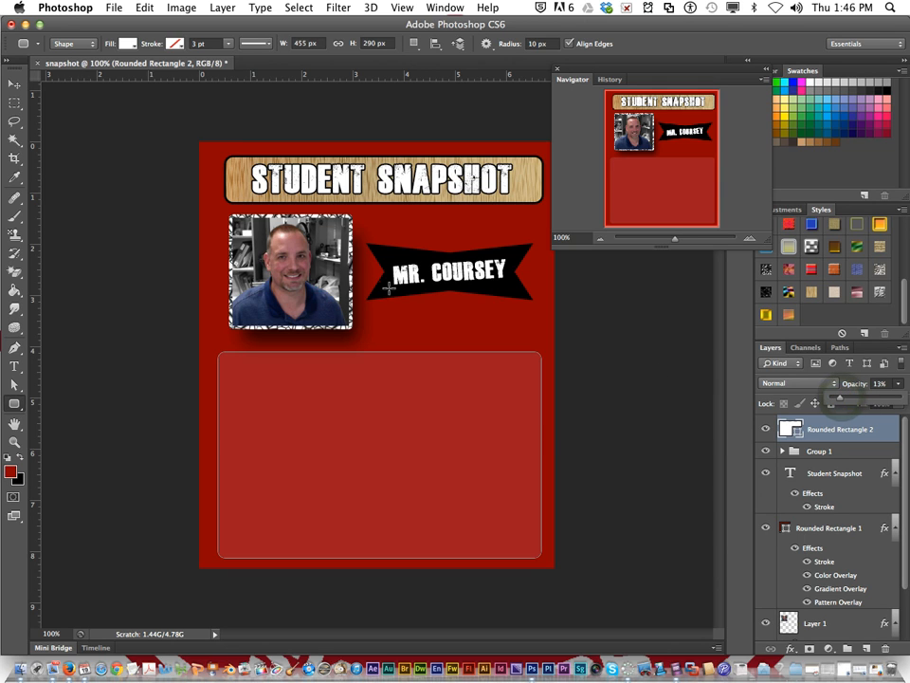
pyautogui.click(13, 87)
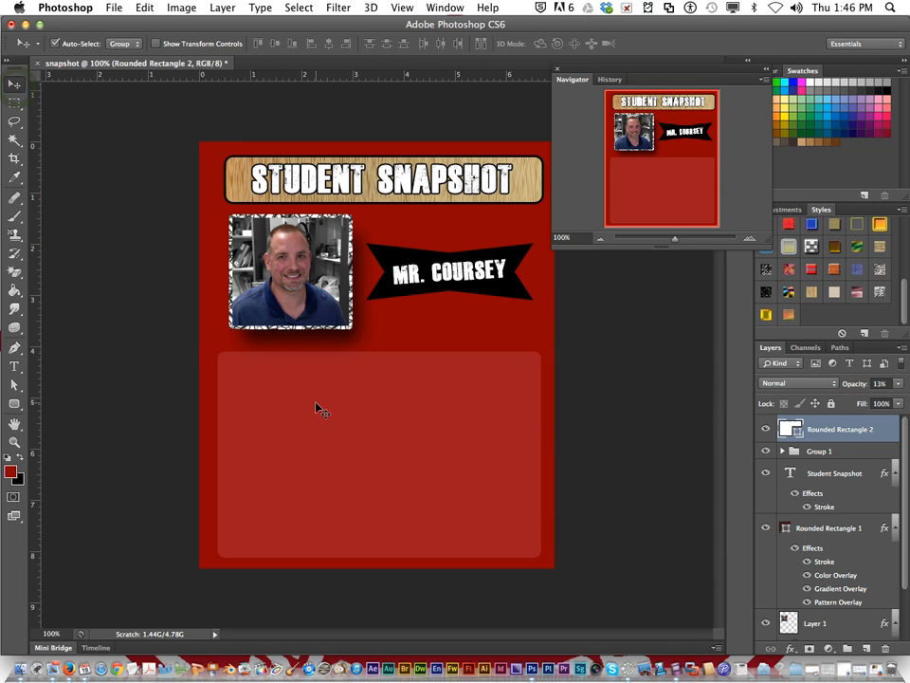